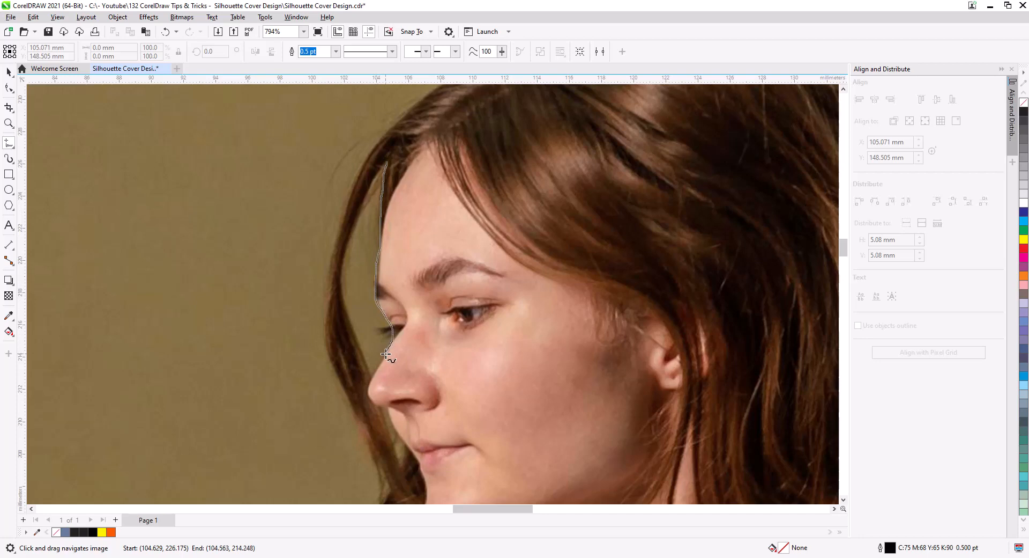
Step: Trace the woman's facial profile freehand from the forehead past the nose, mouth and chin, continuing along the neck and onto the shoulder
drag(386, 354, 387, 355)
scroll(386, 343, down, 5)
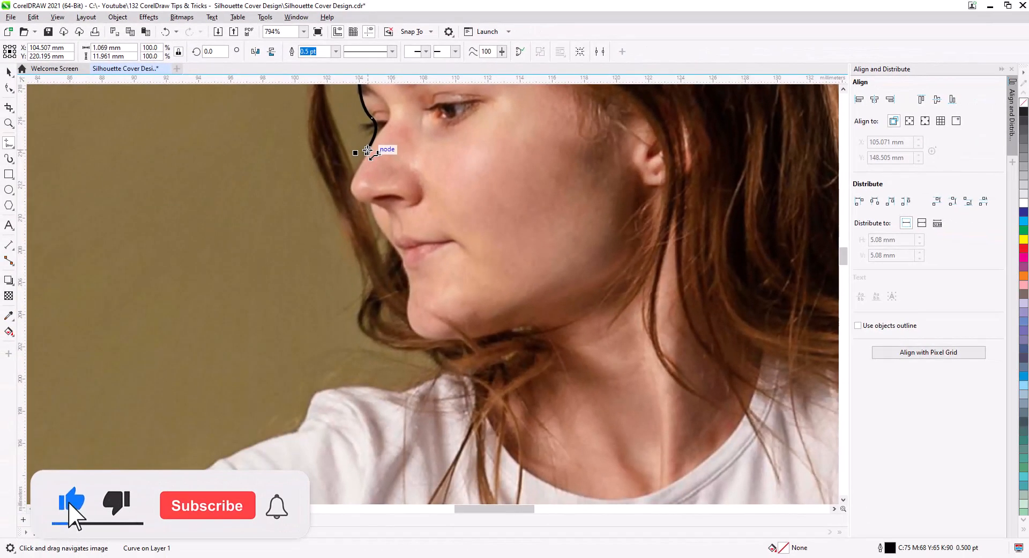
click(367, 151)
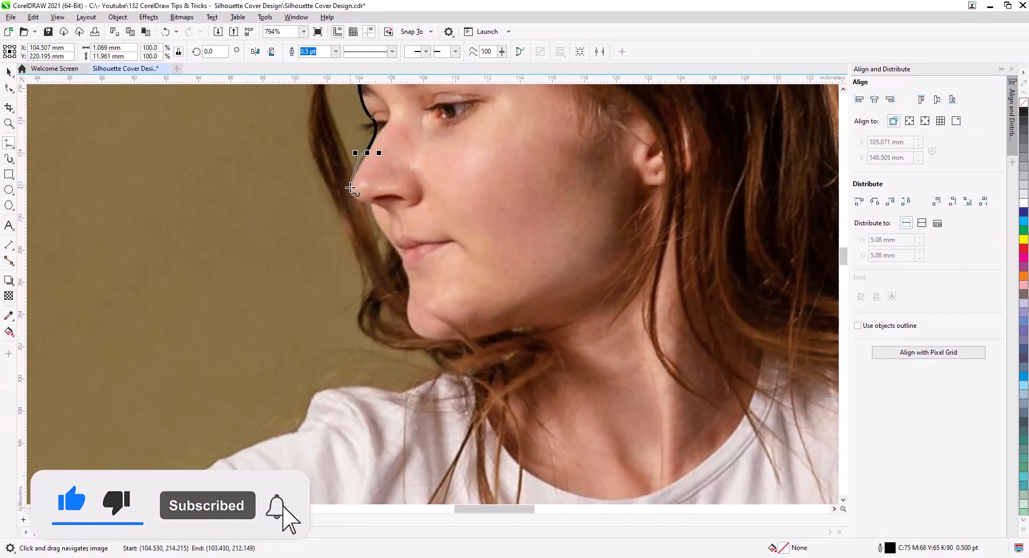
drag(351, 187, 384, 238)
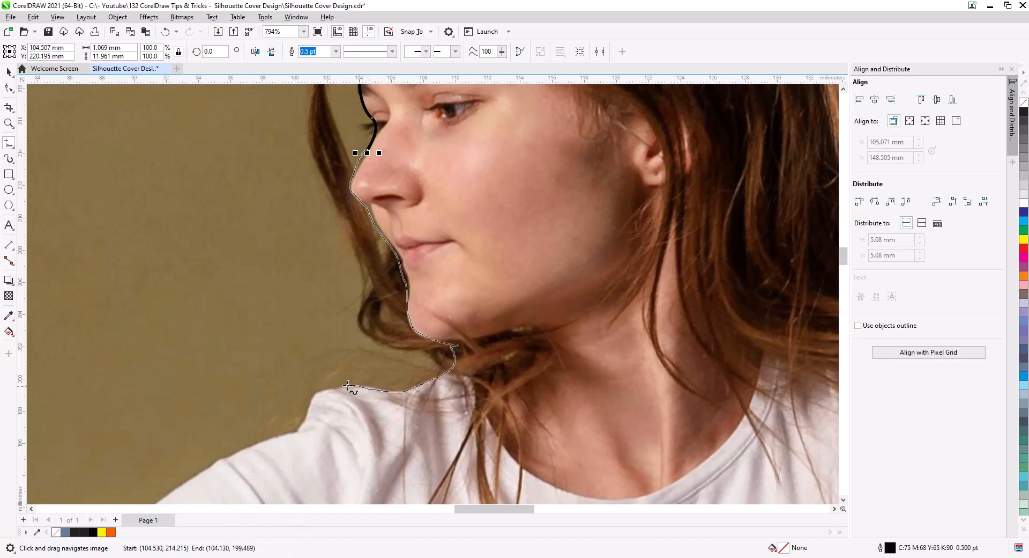
drag(294, 432, 280, 434)
Step: Continue the freehand outline along the upper edge of the outstretched arm, from the shoulder over the sleeve to the back of the hand
mouse_move(355, 390)
mouse_down()
mouse_move(503, 98)
mouse_move(569, 111)
mouse_up()
drag(494, 155, 480, 162)
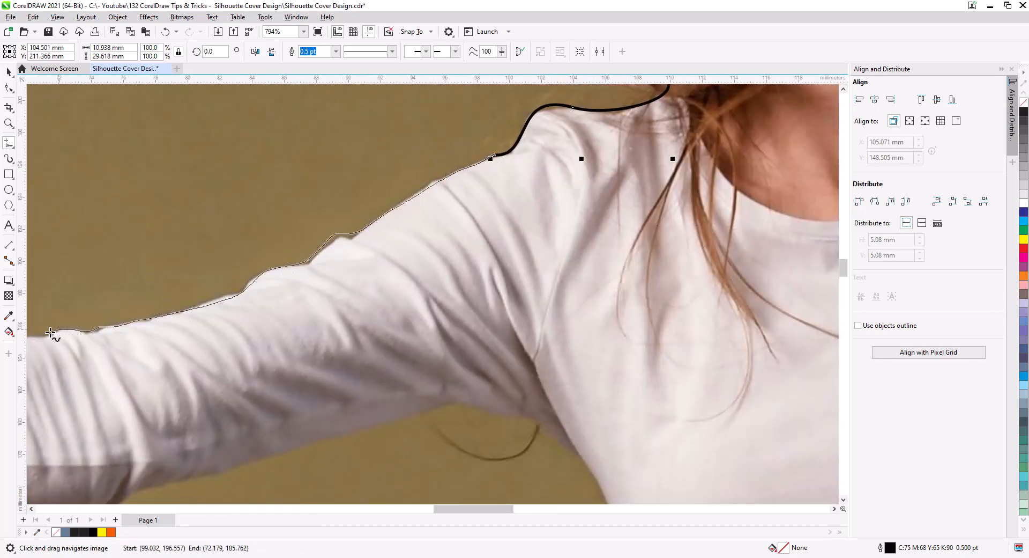
drag(51, 332, 38, 337)
mouse_move(140, 350)
mouse_down()
mouse_move(770, 122)
mouse_move(794, 124)
mouse_up()
drag(693, 111, 566, 139)
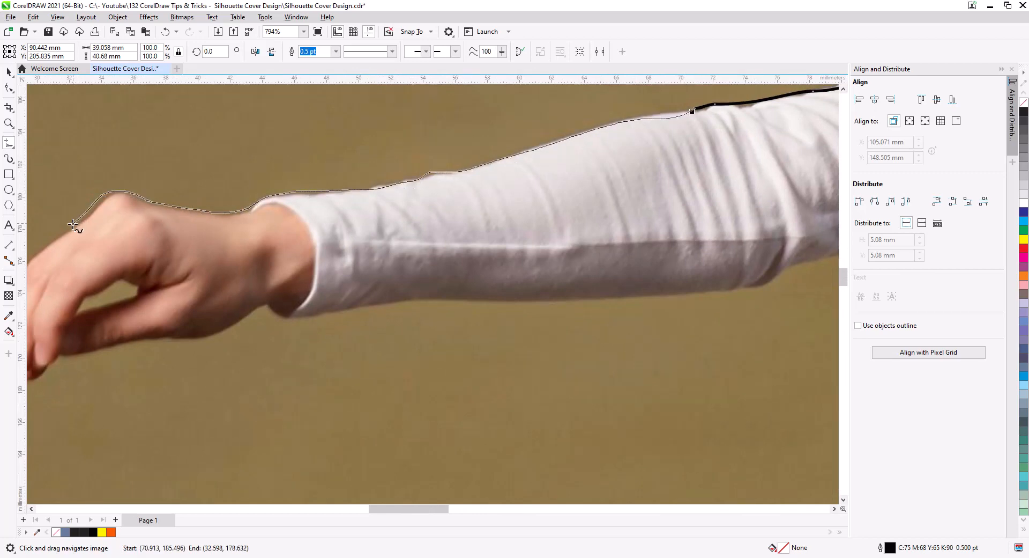
drag(73, 224, 73, 224)
Step: Trace around the fingers of the outstretched hand and back along the underside of the sleeve to the armpit
drag(180, 253, 663, 156)
mouse_move(557, 127)
mouse_down()
mouse_move(532, 148)
mouse_move(516, 184)
mouse_up()
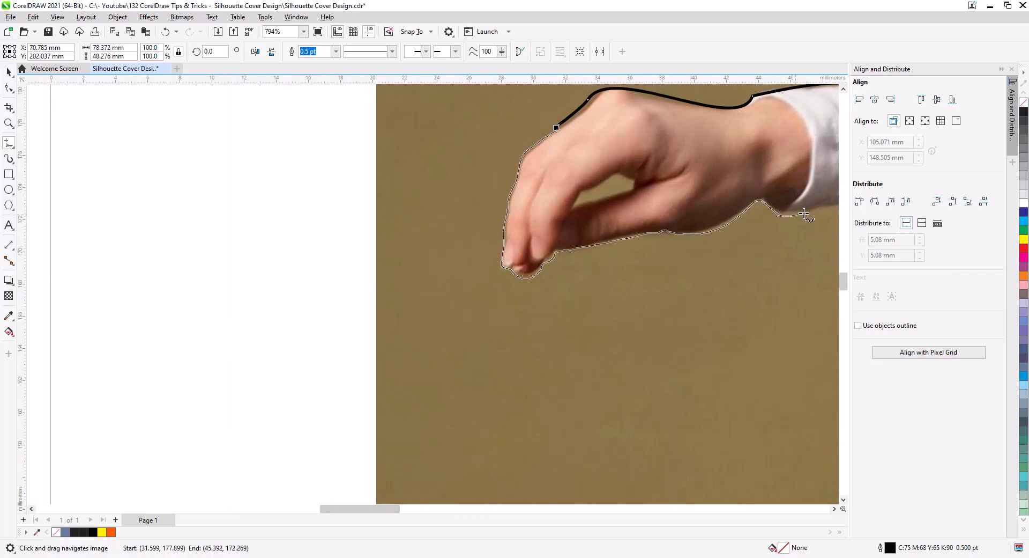
drag(804, 214, 820, 209)
mouse_move(820, 209)
mouse_down()
mouse_move(228, 290)
mouse_move(492, 275)
mouse_up()
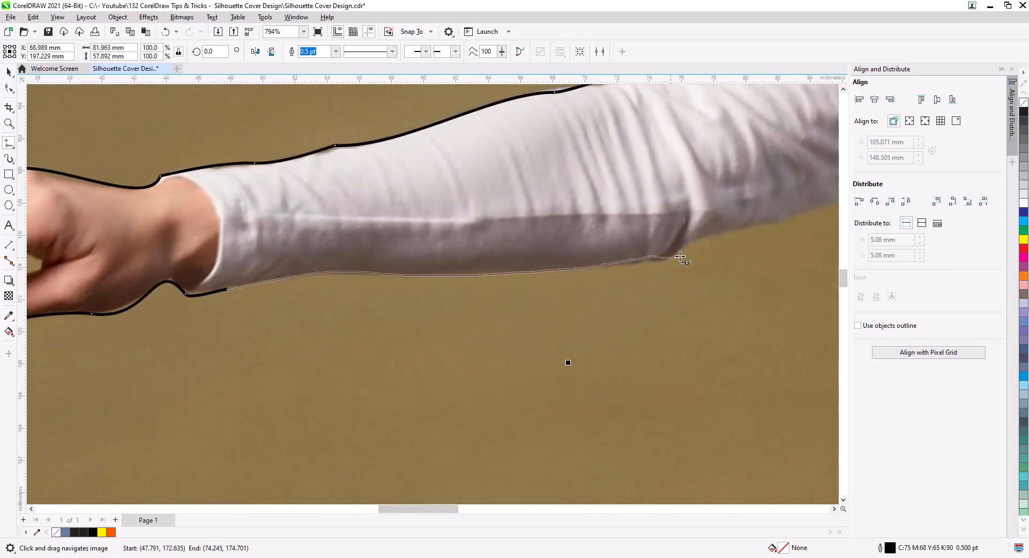
mouse_move(802, 213)
mouse_down()
mouse_move(219, 307)
mouse_move(403, 257)
mouse_up()
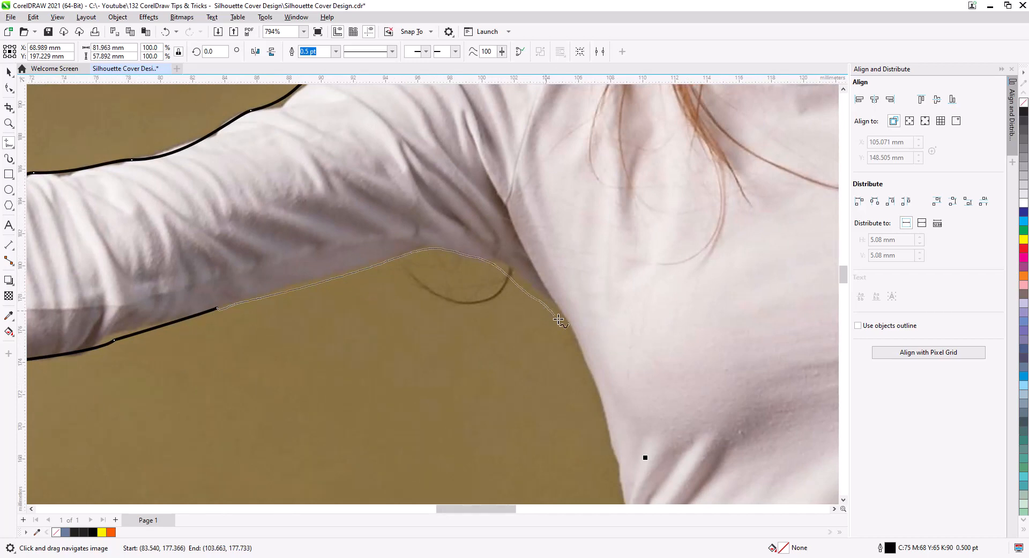
Step: Extend the outline from the armpit down the front of the torso, past the belt and over the hip to the upper thigh
drag(594, 414, 167, 203)
drag(167, 202, 190, 302)
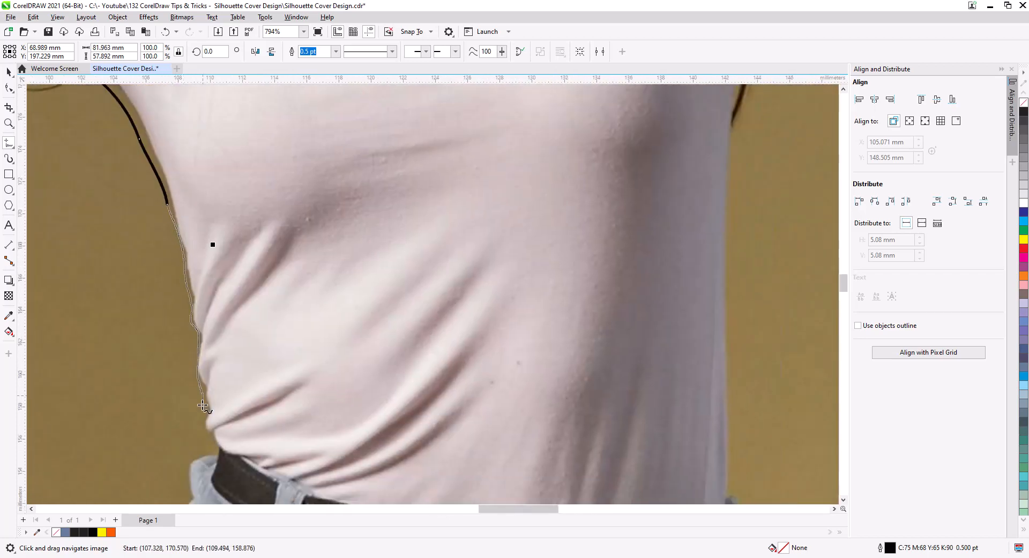
drag(186, 480, 189, 502)
drag(189, 502, 298, 120)
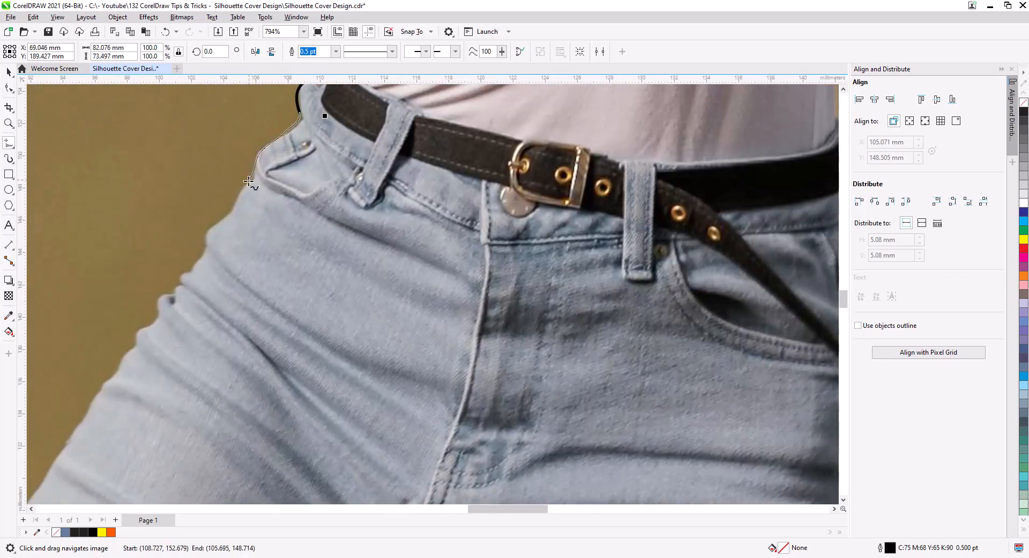
drag(93, 395, 95, 398)
Step: Trace the outer edge of the forward leg from the upper thigh down past the knee
drag(95, 398, 337, 134)
scroll(404, 156, down, 2)
drag(404, 206, 466, 195)
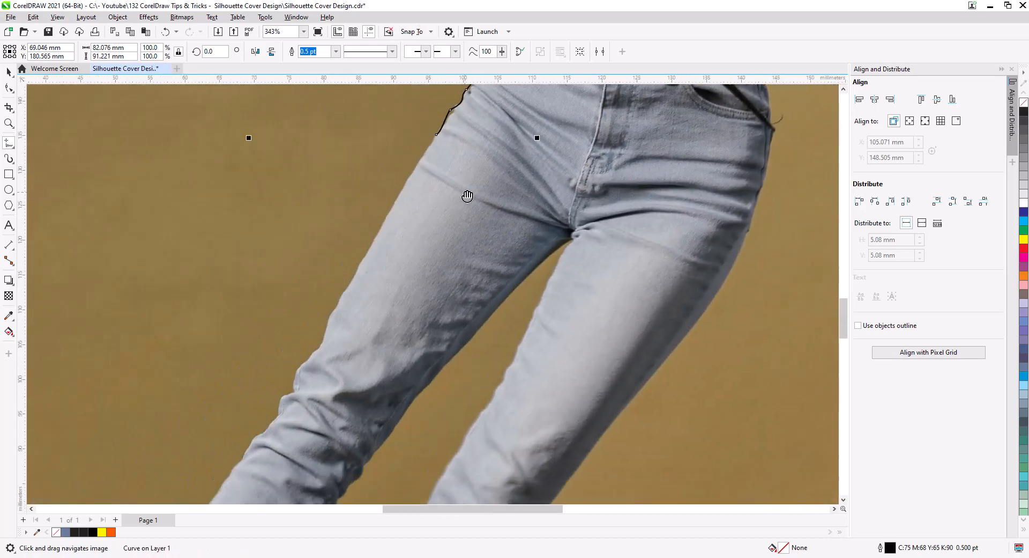
drag(436, 135, 405, 185)
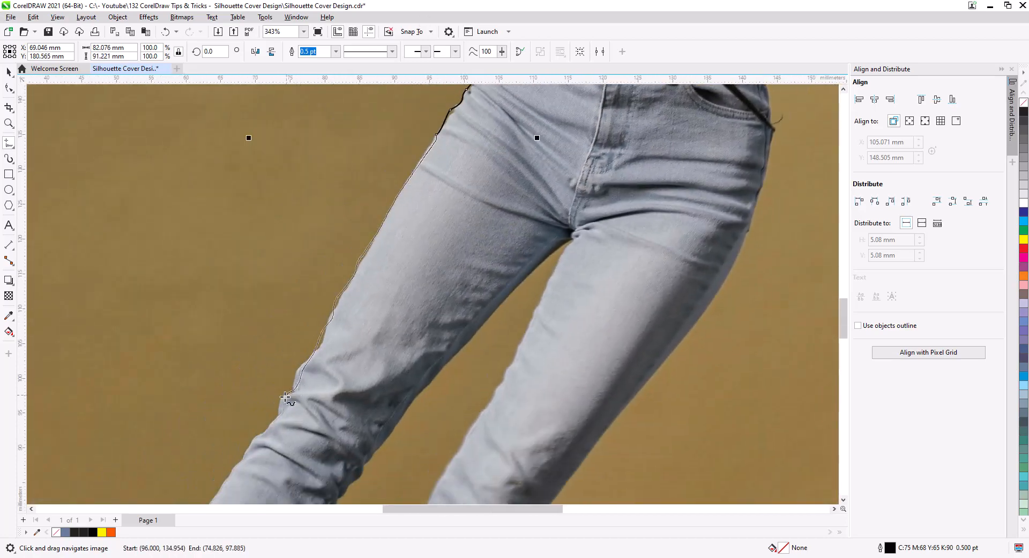
drag(249, 438, 241, 454)
Step: Outline the forward leg's calf and shoe, then go back up its inner edge to the knee
drag(299, 436, 528, 86)
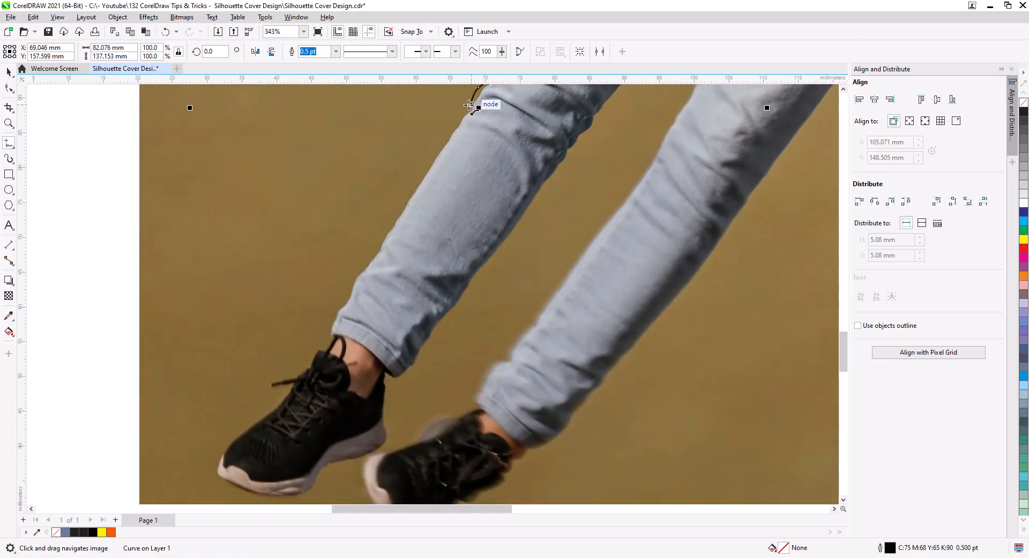
drag(470, 105, 465, 119)
drag(334, 334, 285, 393)
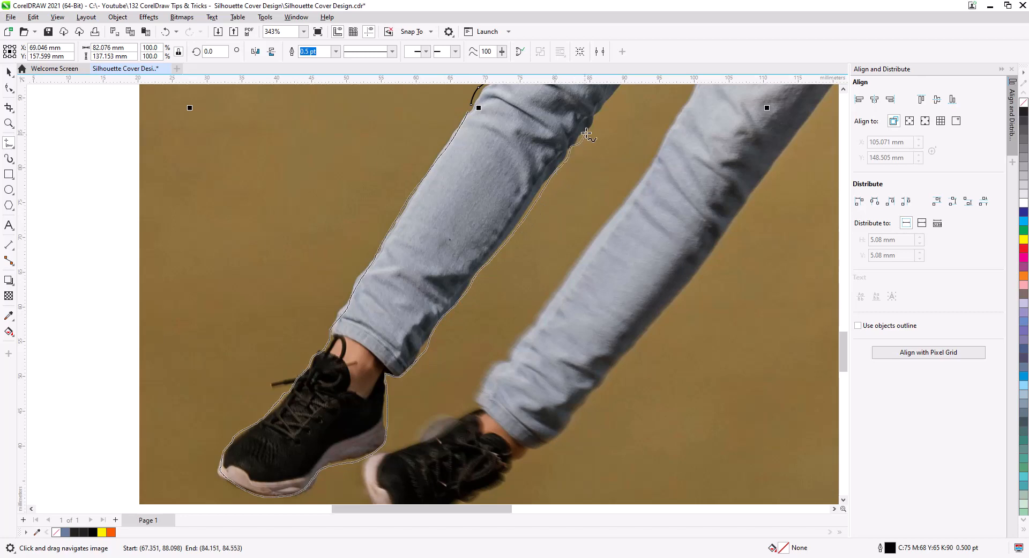
Step: Trace the inner thigh up to the crotch, down the rear leg's inner edge and around its shoe to the ankle
mouse_move(586, 133)
mouse_down()
mouse_move(611, 96)
mouse_move(264, 385)
mouse_move(311, 325)
mouse_up()
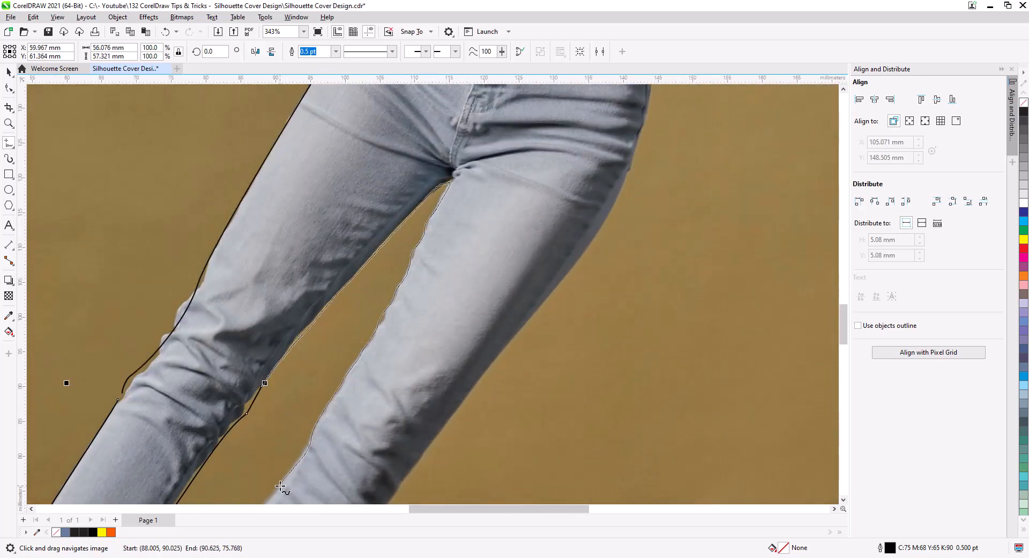
mouse_move(280, 485)
mouse_down()
mouse_move(424, 171)
mouse_move(387, 226)
mouse_up()
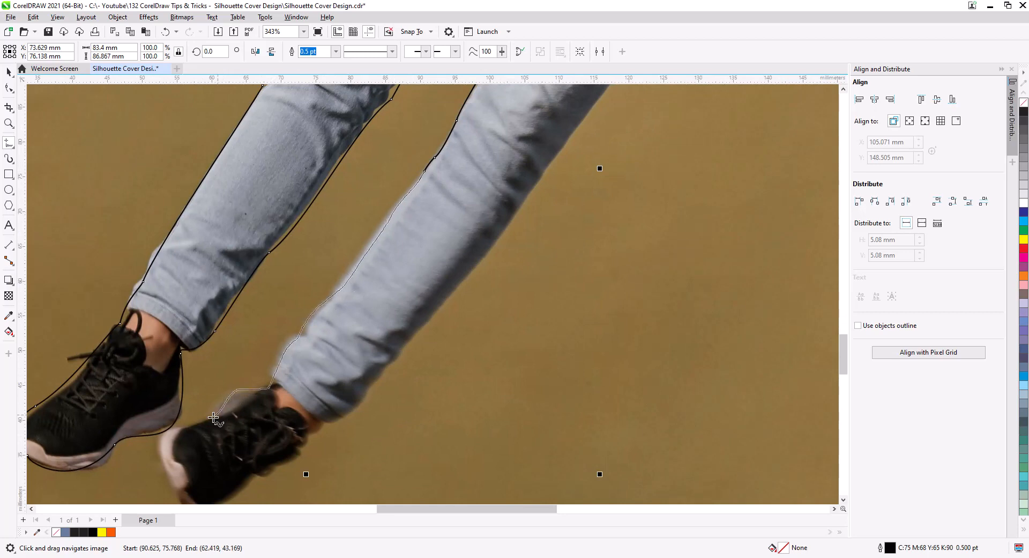
drag(169, 488, 169, 488)
mouse_move(171, 489)
mouse_down()
mouse_move(247, 330)
mouse_move(223, 270)
mouse_up()
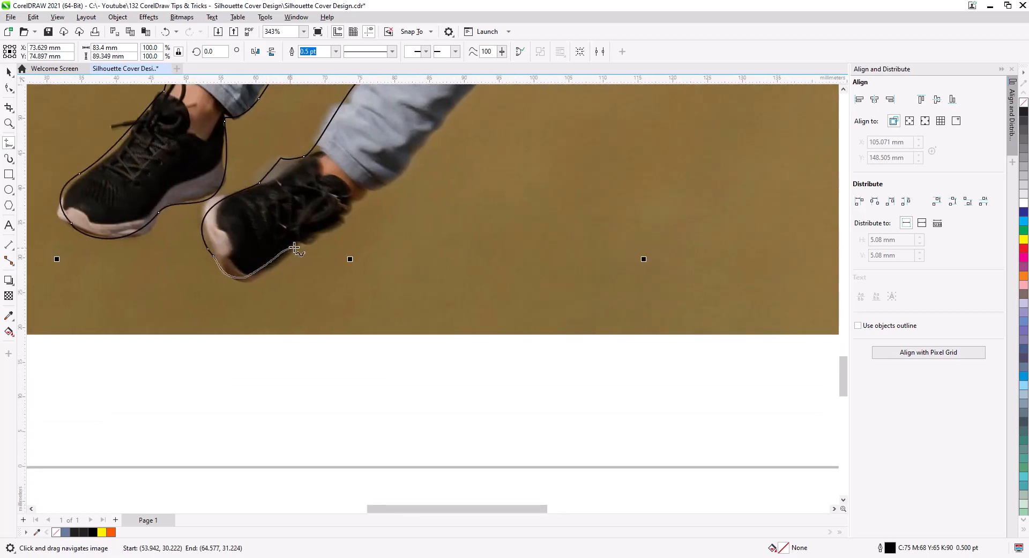
drag(428, 139, 461, 97)
Step: Outline the rear leg's outer edge from the trouser hem up to the hip
drag(511, 126, 211, 411)
drag(161, 382, 358, 123)
drag(414, 138, 168, 431)
drag(112, 416, 212, 303)
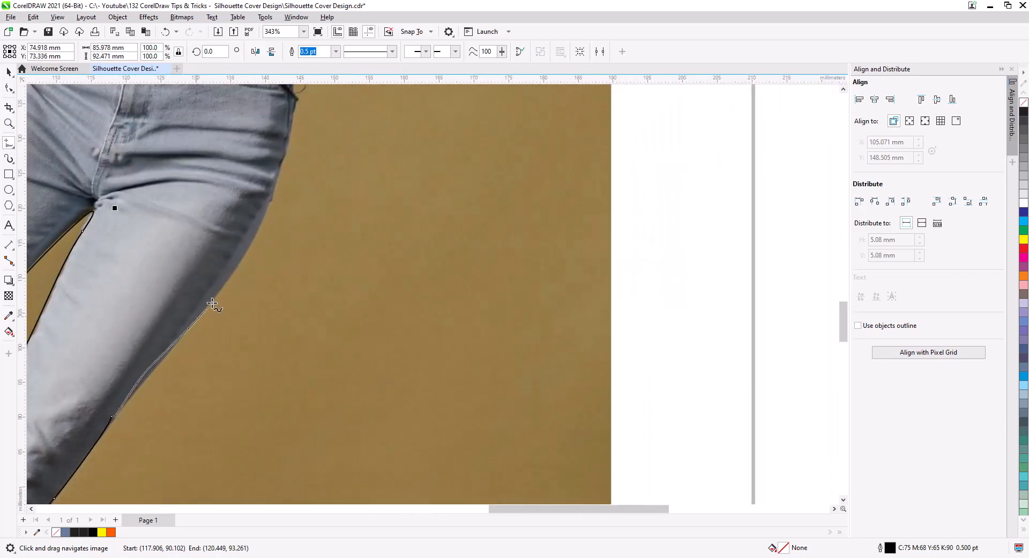
Step: Trace the back of the waist and torso, then the outer edge of the raised arm up to the wrist
mouse_move(296, 108)
mouse_down()
mouse_move(331, 315)
mouse_move(258, 454)
mouse_up()
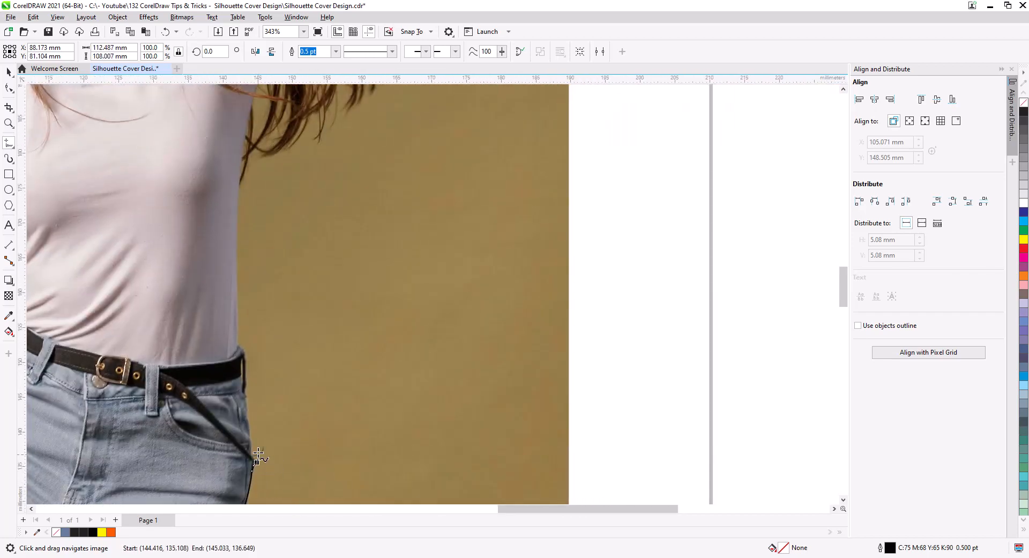
drag(236, 254, 237, 255)
drag(303, 296, 305, 448)
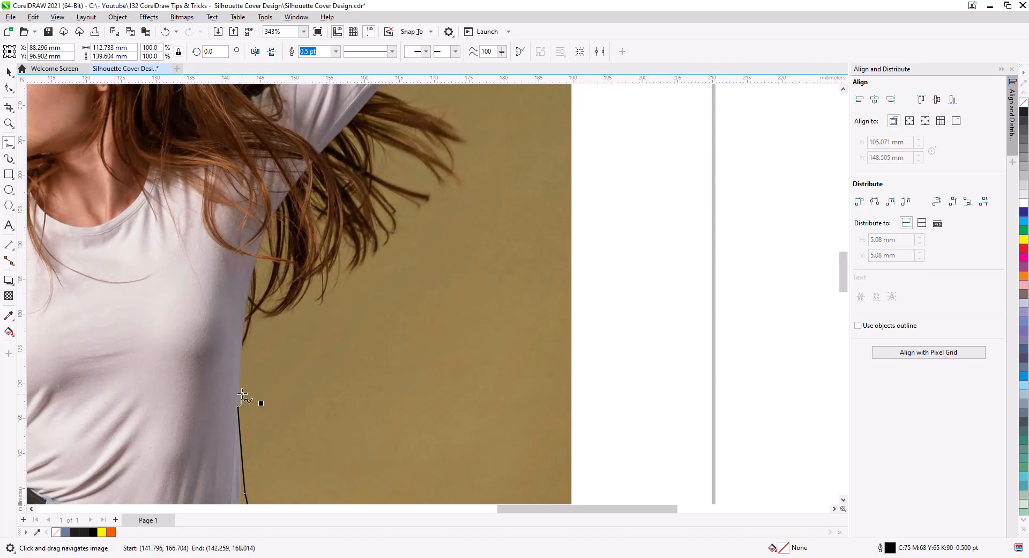
drag(367, 101, 370, 96)
drag(442, 86, 268, 454)
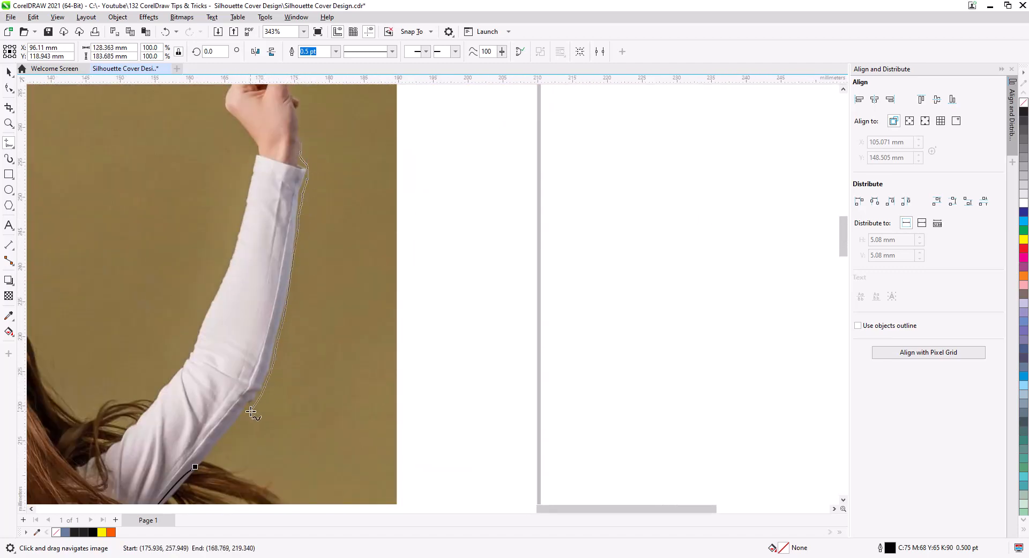
drag(194, 468, 193, 469)
Step: Trace around the fingers and palm of the raised hand, from one side of the wrist to the sleeve cuff
mouse_move(312, 169)
mouse_down()
mouse_move(326, 444)
mouse_move(385, 388)
mouse_up()
scroll(326, 443, up, 2)
drag(361, 326, 350, 257)
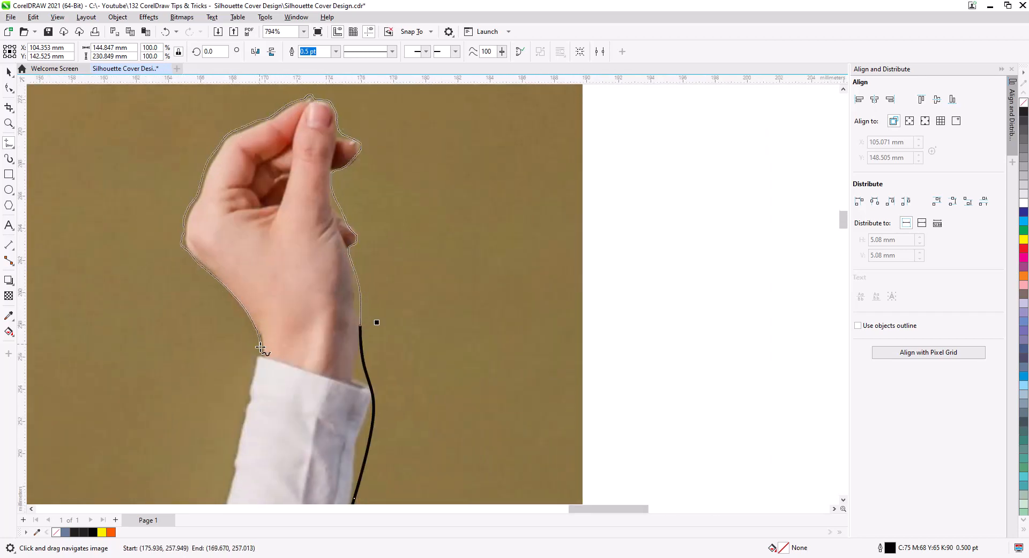
Step: Trace the inner edge of the raised sleeve down to the shoulder and up into the back of the hair
mouse_move(243, 416)
mouse_down()
mouse_move(231, 483)
mouse_move(476, 150)
mouse_up()
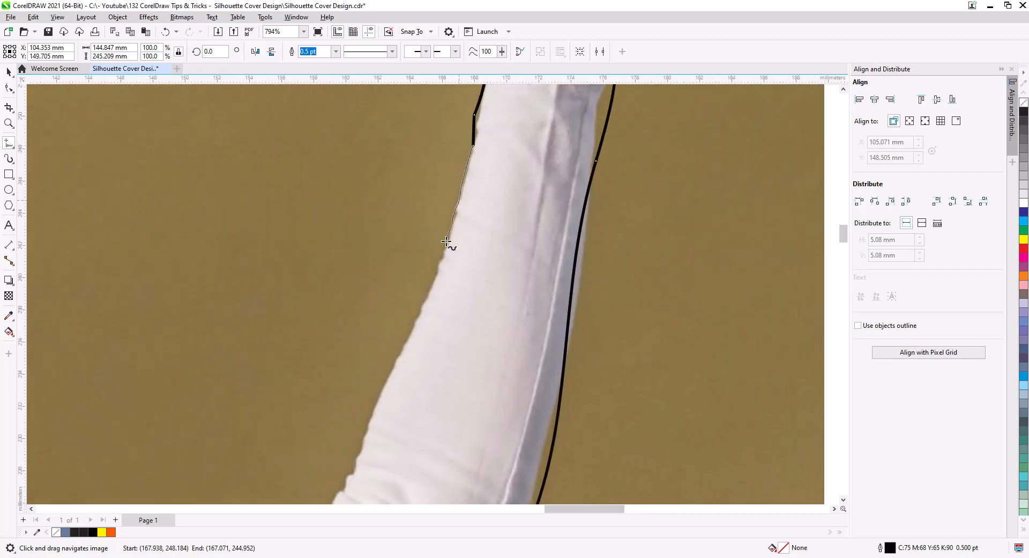
drag(347, 485, 342, 495)
mouse_move(379, 494)
mouse_down()
mouse_move(563, 140)
mouse_move(508, 162)
mouse_up()
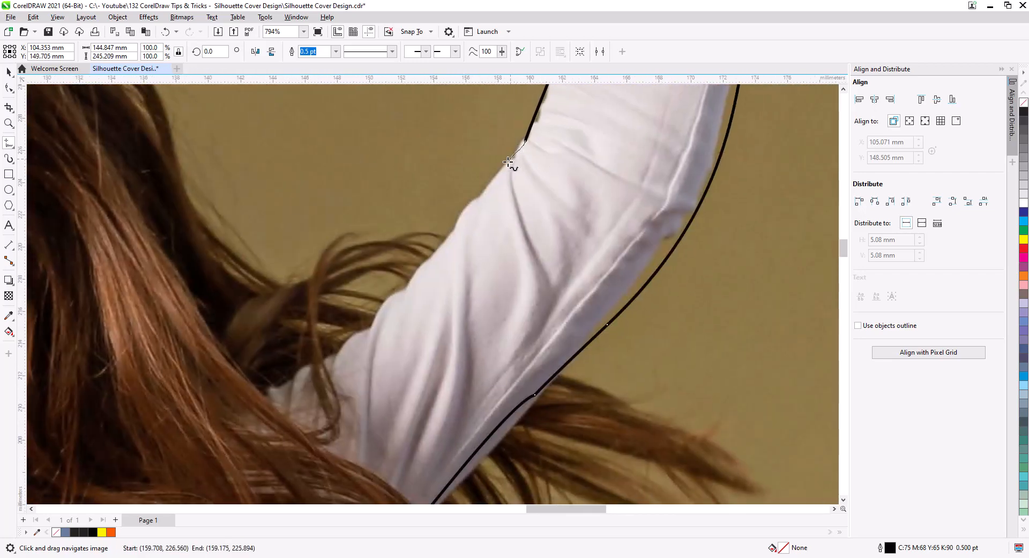
drag(205, 236, 180, 175)
Step: Trace the back and top of the hair, ending the outline at its starting point above the forehead
drag(204, 185, 476, 360)
drag(452, 350, 421, 292)
drag(242, 179, 190, 176)
mouse_move(192, 176)
mouse_down()
mouse_move(664, 127)
mouse_move(615, 136)
mouse_up()
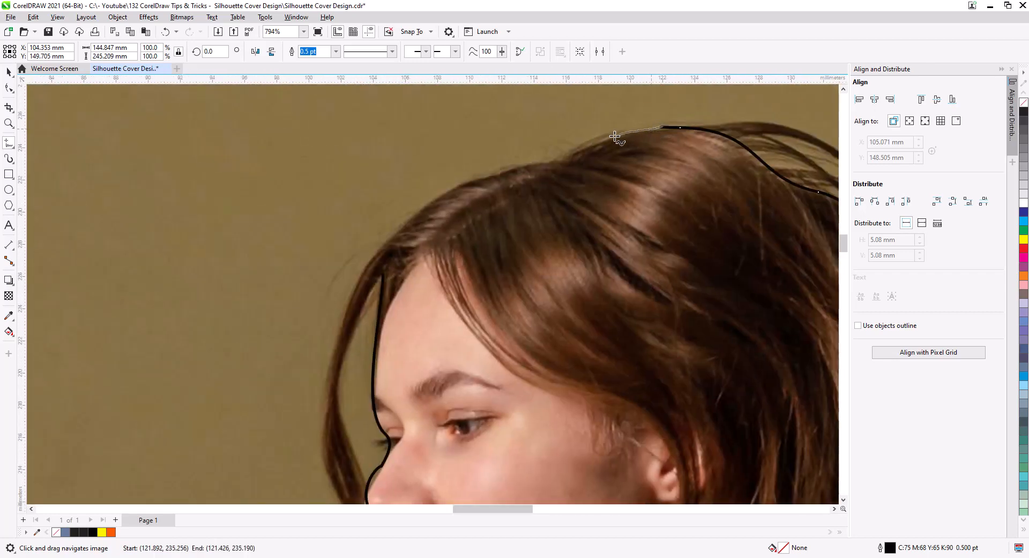
drag(384, 273, 384, 273)
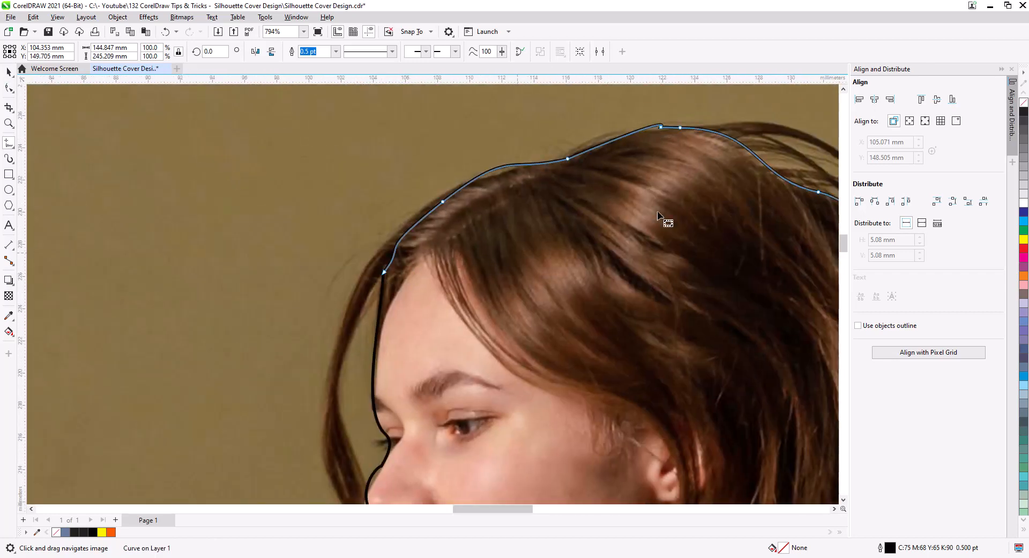
Step: Smooth the hair outline above the forehead with the Shape tool and bring its end node to the face curve's start
key(F10)
drag(443, 201, 435, 182)
mouse_move(366, 260)
mouse_down()
mouse_move(396, 294)
mouse_move(378, 273)
mouse_move(378, 315)
mouse_move(379, 269)
mouse_up()
Step: Select the two outline curves that meet above the forehead and combine them into one curve object
key(space)
click(159, 183)
key(space)
scroll(390, 279, up, 2)
click(380, 282)
click(378, 301)
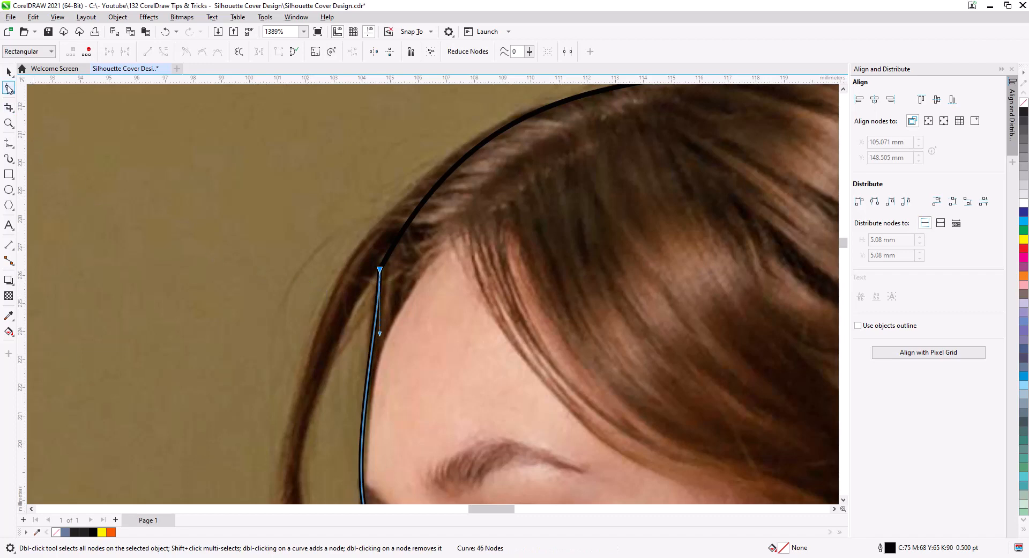
click(39, 89)
key(space)
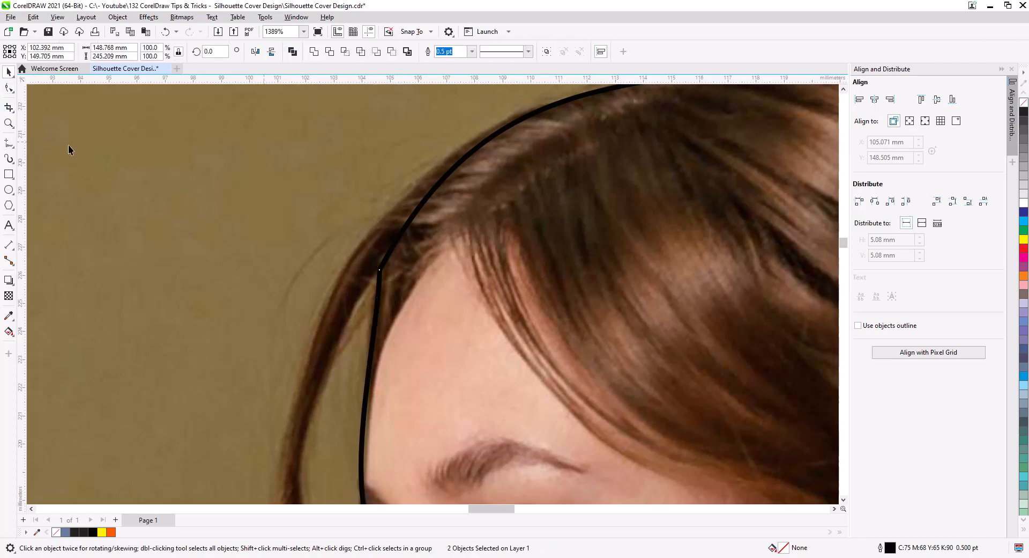
key(Tab)
Step: Join the two end nodes above the forehead into one node and adjust its curve handle along the forehead
click(9, 88)
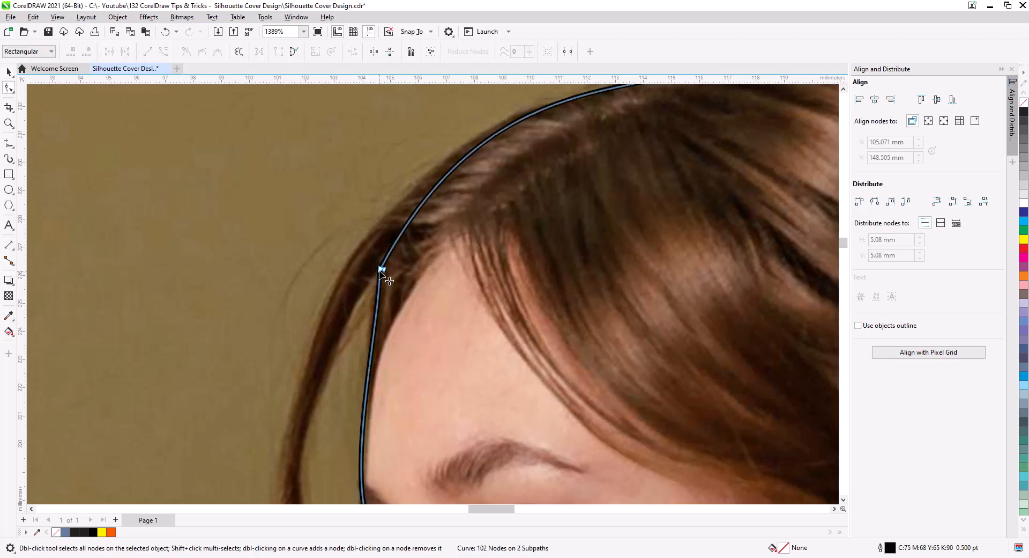
click(379, 270)
click(401, 292)
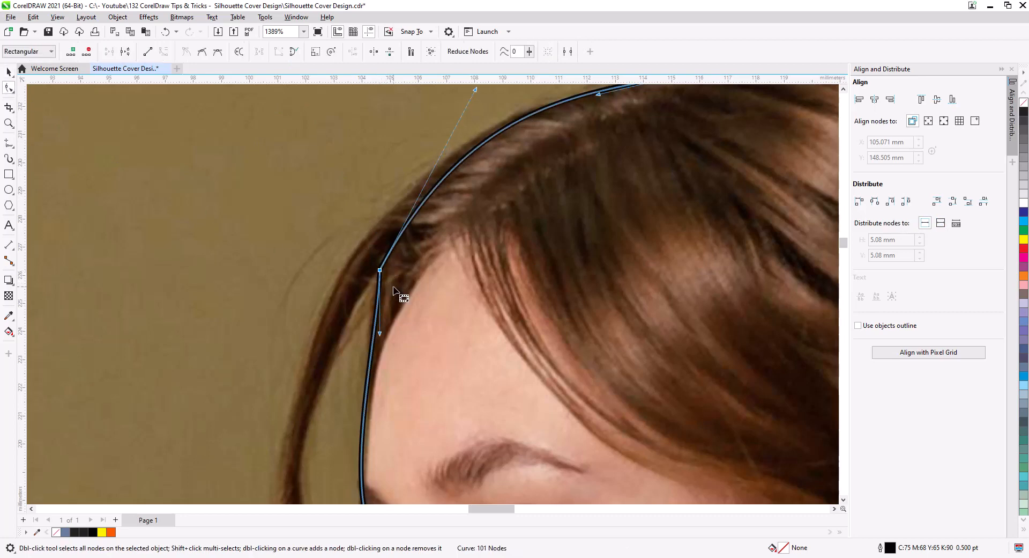
scroll(402, 295, down, 5)
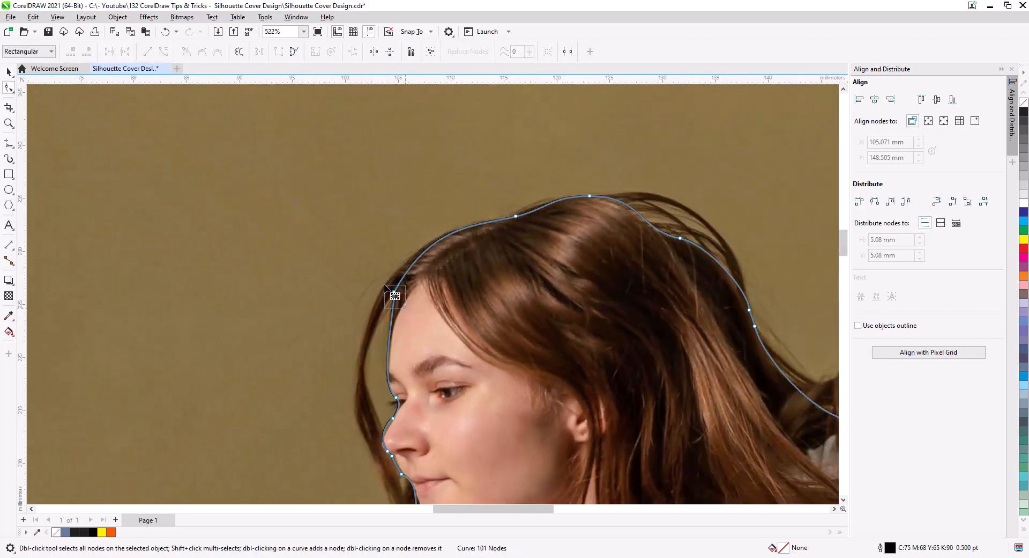
drag(390, 316, 387, 320)
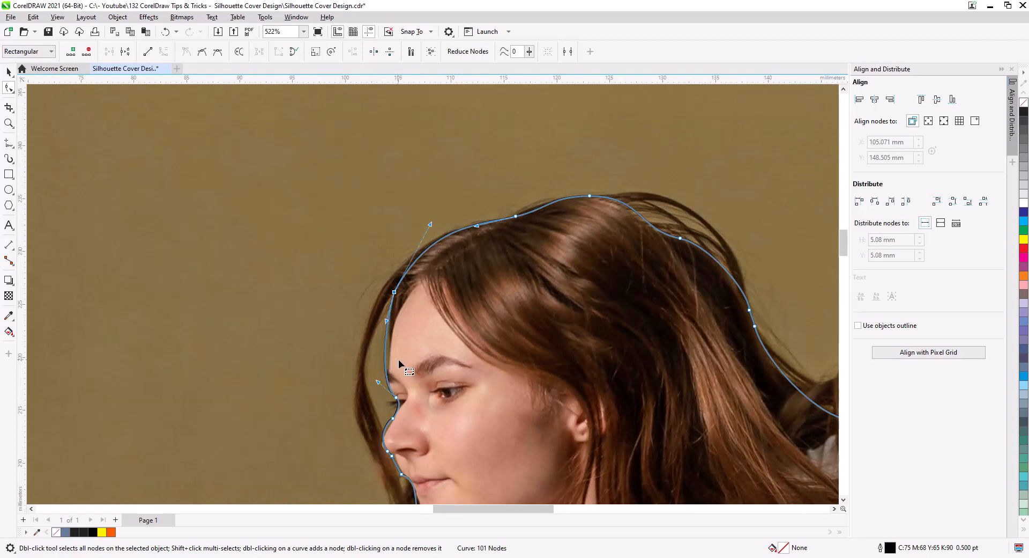
Step: Move the node under the nose tip, make it a cusp and adjust the curve handles so the outline follows the nose bridge
drag(519, 274, 414, 296)
drag(394, 378, 488, 271)
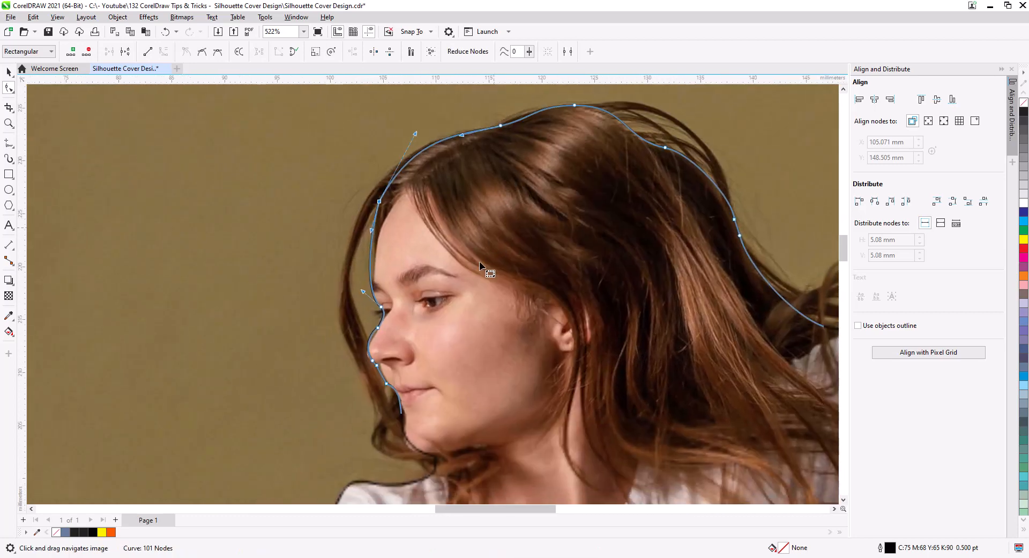
drag(428, 354, 481, 281)
scroll(436, 297, up, 4)
scroll(436, 298, up, 4)
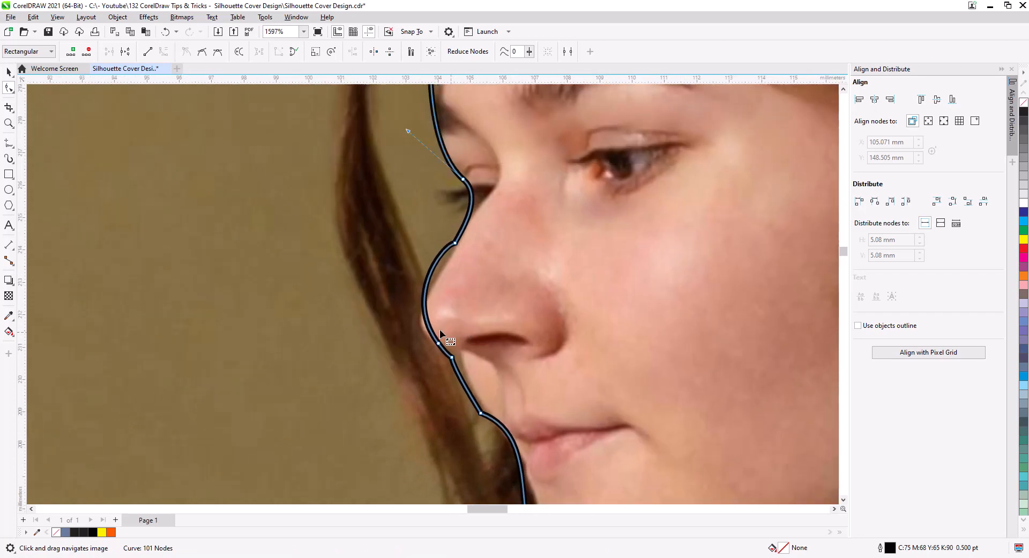
drag(439, 342, 425, 332)
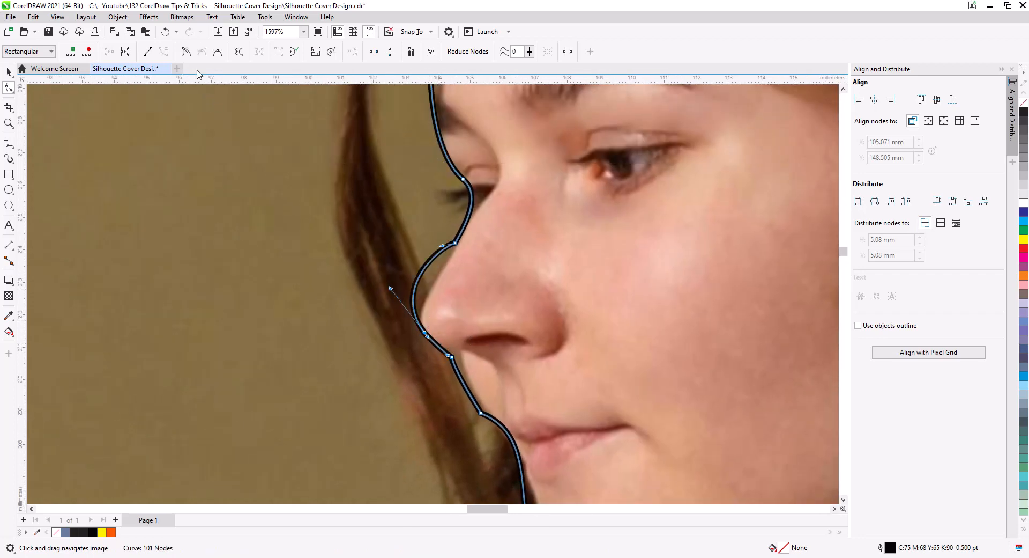
click(187, 52)
drag(389, 289, 411, 311)
drag(442, 246, 441, 266)
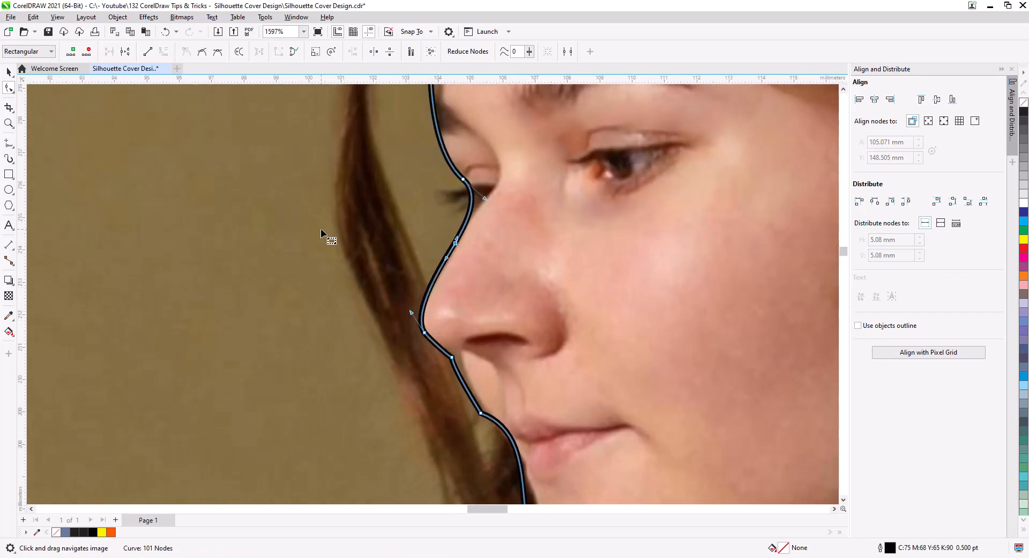
Step: Smooth the outline nodes from below the nose to the chin, adding nodes to fit the profile and rounding the corner at the neck
click(202, 52)
drag(452, 357, 458, 360)
click(442, 259)
drag(576, 464, 485, 304)
click(202, 52)
drag(463, 452, 463, 468)
double_click(487, 375)
drag(487, 375, 499, 378)
drag(500, 428, 494, 430)
drag(520, 326, 441, 96)
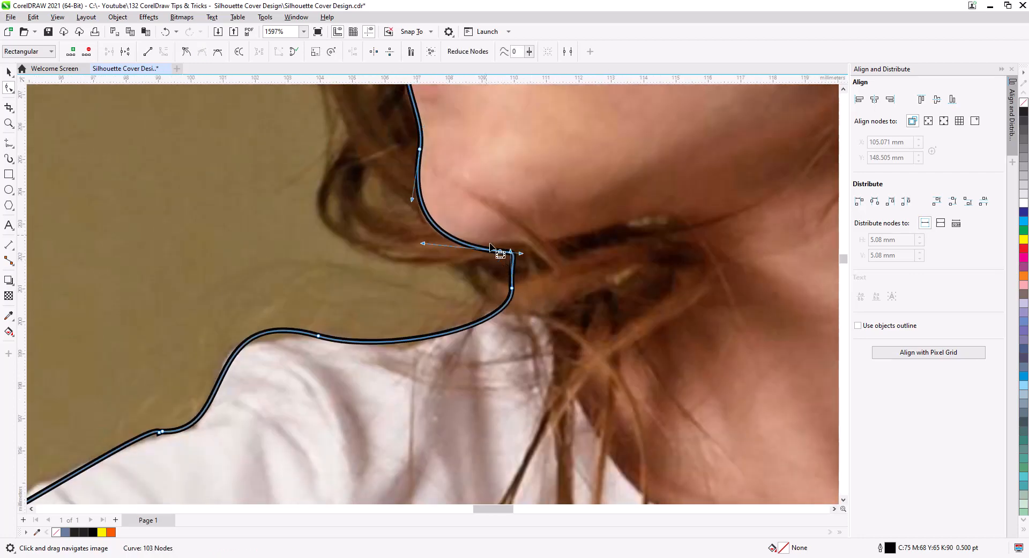
drag(512, 252, 512, 287)
Step: Delete the surplus node on the shoulder and reshape the outline to follow the shirt between neck and sleeve
drag(316, 404, 570, 286)
click(415, 313)
key(Delete)
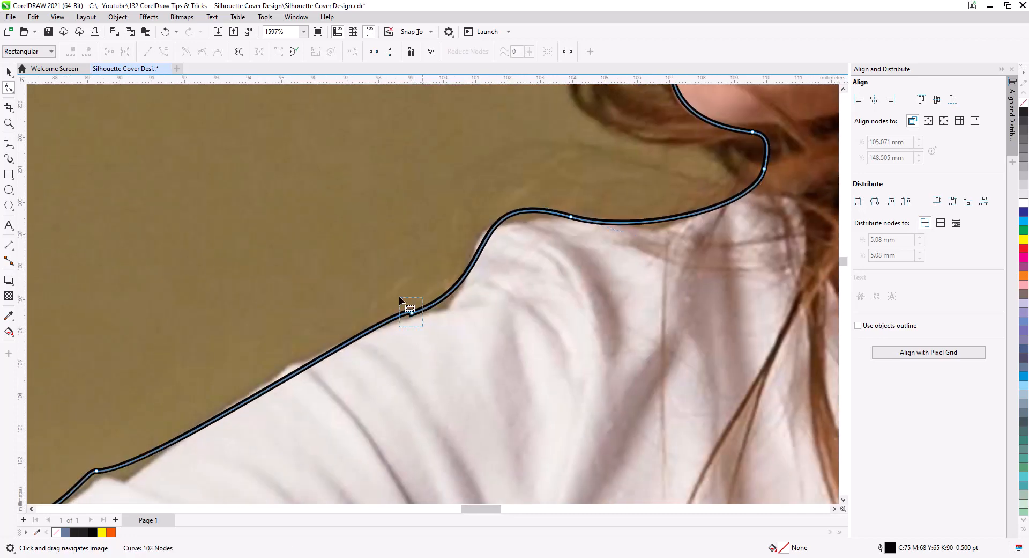
click(411, 313)
drag(380, 307, 380, 315)
drag(452, 186, 572, 223)
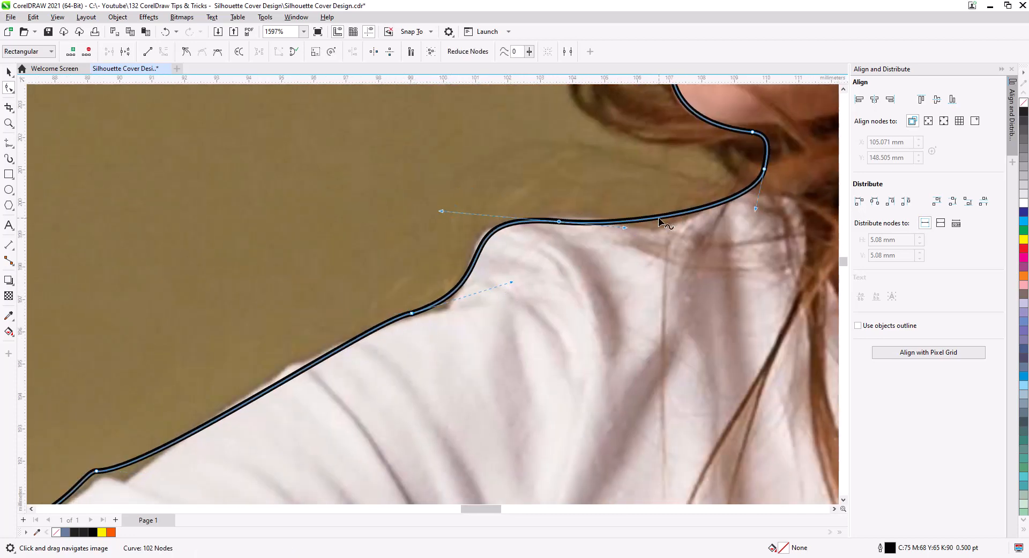
Step: Move the node at the sleeve fold on the outstretched arm's upper edge and bend the adjoining curve handles to the fabric
drag(367, 252, 369, 253)
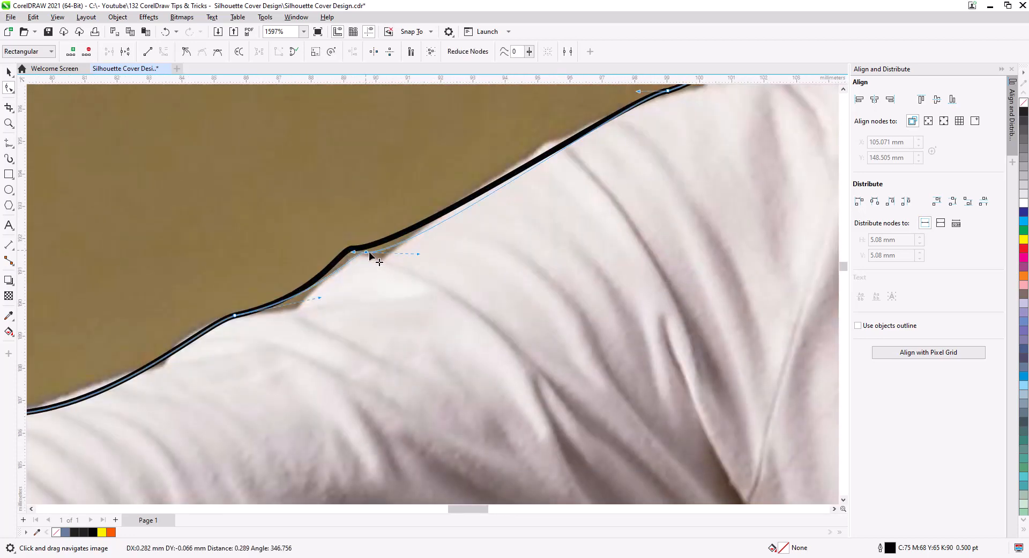
drag(420, 254, 406, 271)
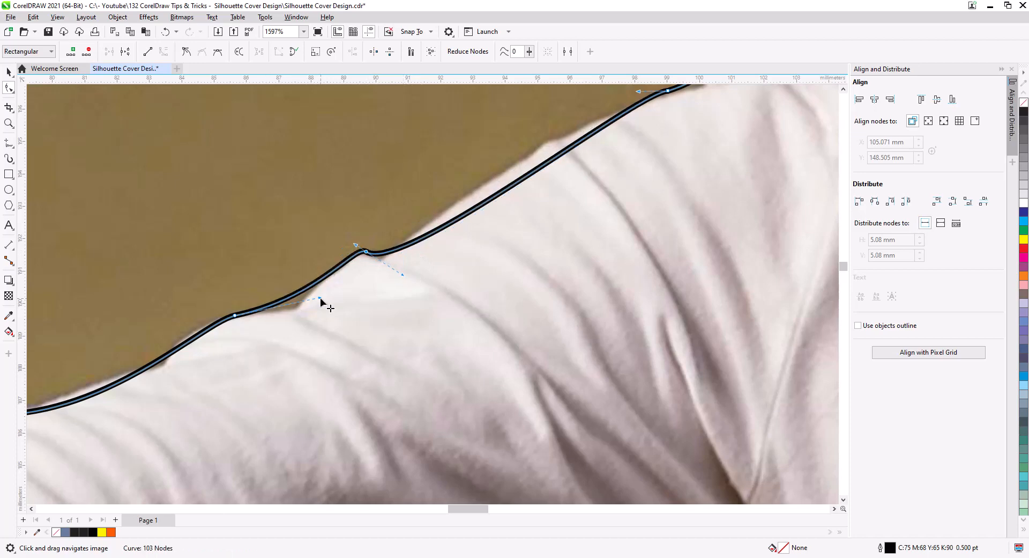
drag(320, 298, 318, 319)
Step: Adjust the nodes and handles along the underside of the outstretched arm so the outline fits the sleeve and armpit
drag(315, 347, 762, 219)
scroll(395, 396, down, 6)
scroll(395, 396, down, 2)
drag(350, 453, 526, 359)
drag(761, 341, 379, 310)
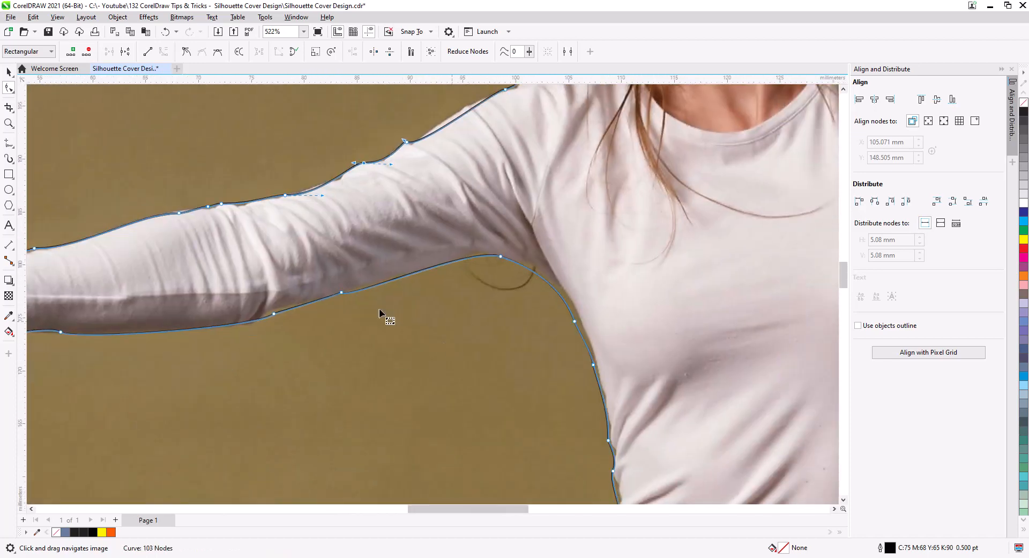
drag(276, 310, 285, 310)
drag(349, 300, 367, 286)
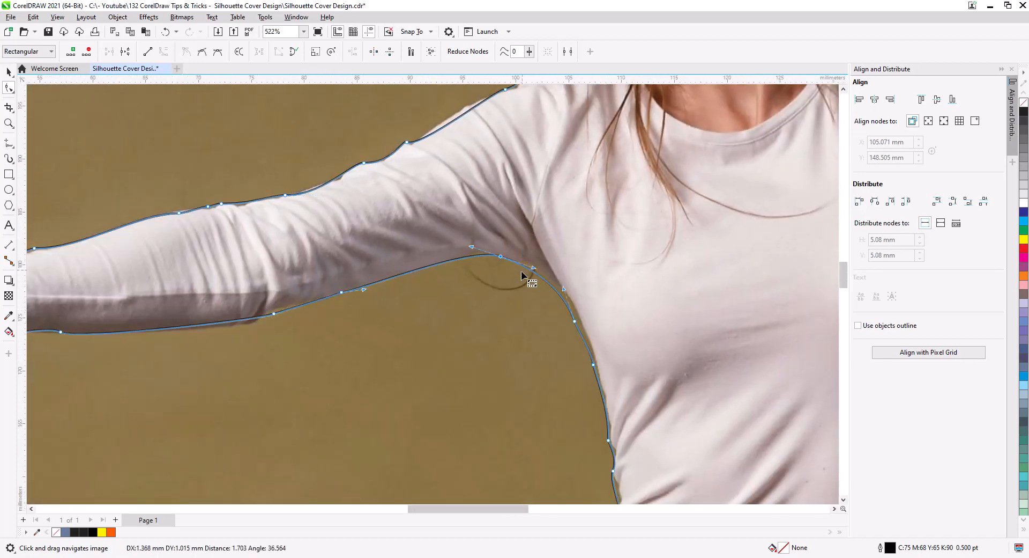
drag(538, 271, 546, 269)
drag(575, 321, 579, 320)
Step: Add nodes at the knee folds of the left trouser leg, fit the outline to the fabric and join the two open end nodes
drag(632, 471, 551, 149)
drag(424, 456, 577, 180)
drag(423, 456, 577, 179)
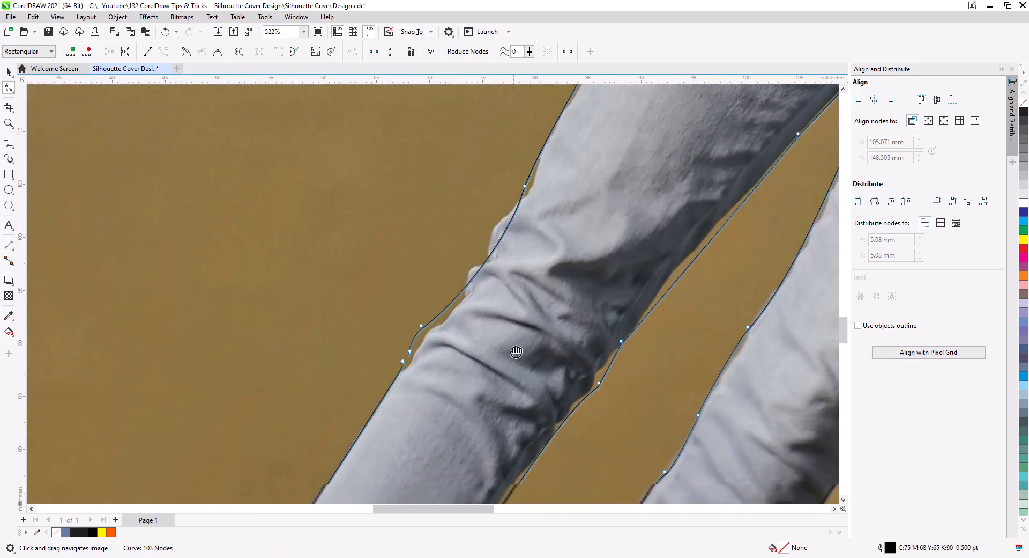
mouse_move(517, 268)
mouse_down()
mouse_move(509, 346)
mouse_move(522, 263)
mouse_up()
drag(514, 320, 481, 268)
scroll(518, 302, up, 2)
double_click(498, 281)
double_click(456, 309)
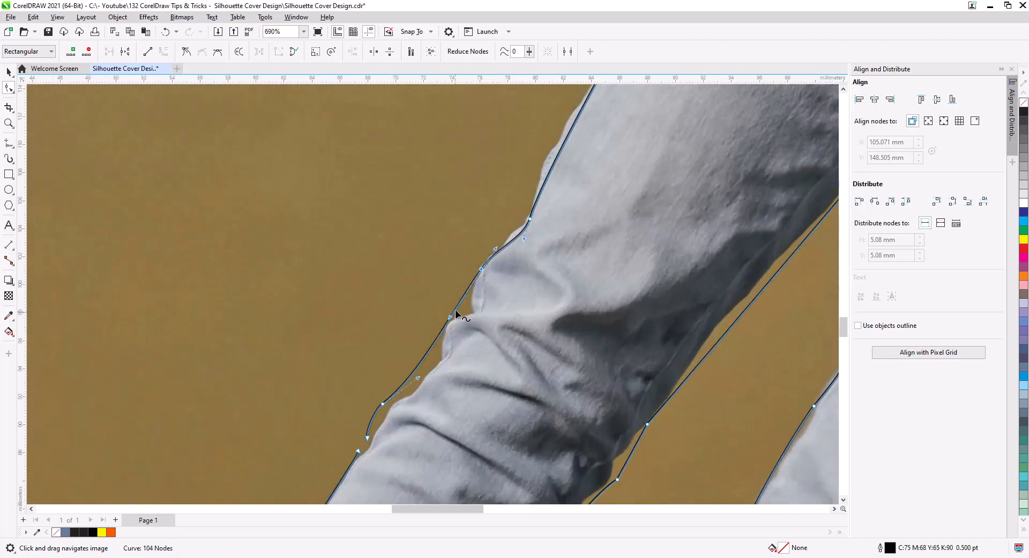
mouse_move(456, 308)
mouse_down()
mouse_move(471, 313)
mouse_move(449, 323)
mouse_up()
double_click(448, 326)
drag(385, 403, 410, 394)
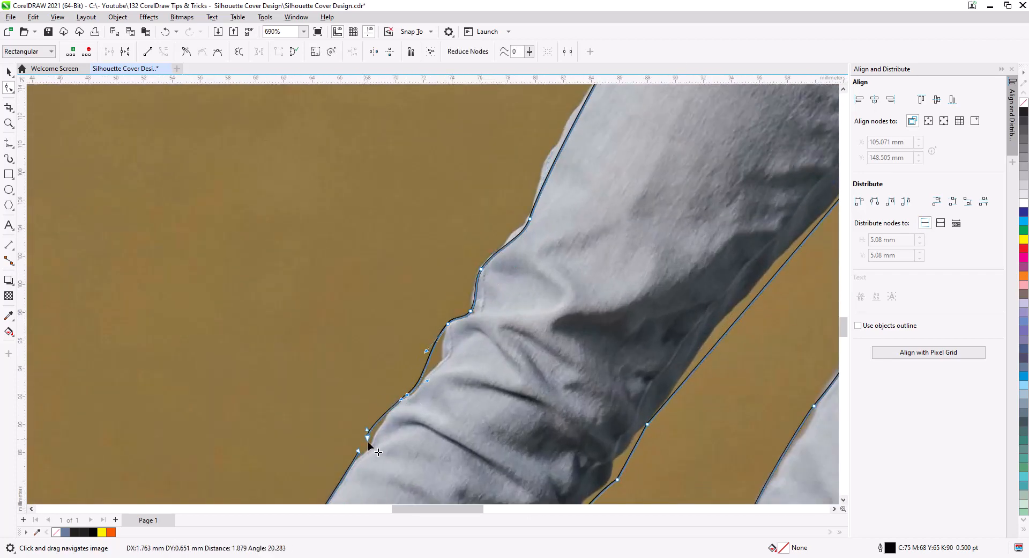
drag(368, 438, 359, 451)
Step: Add nodes at the heel and sole of the left shoe in the photo and pull the outline to the shoe's edge
scroll(390, 464, down, 3)
drag(540, 461, 609, 317)
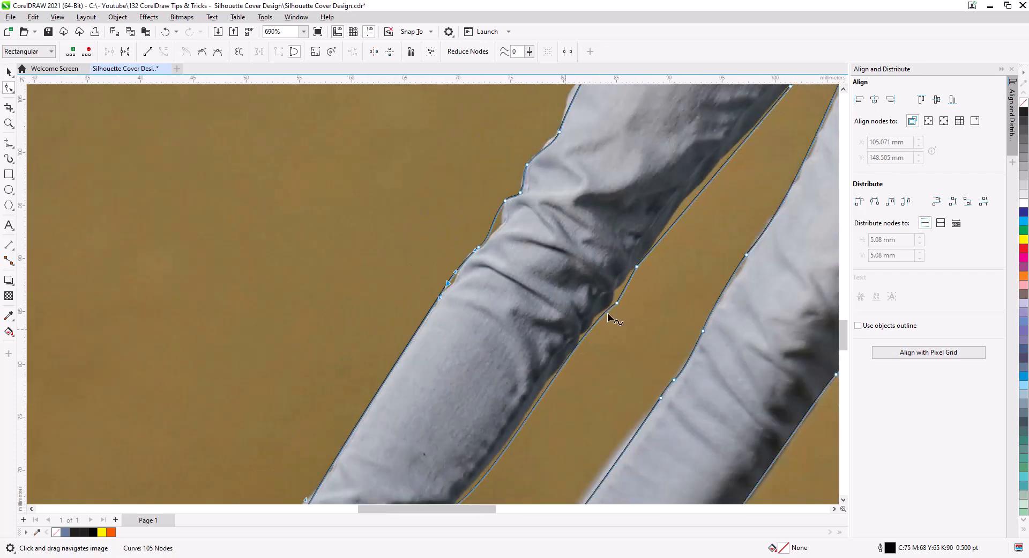
drag(670, 231, 595, 352)
drag(585, 471, 599, 244)
drag(424, 456, 578, 193)
scroll(456, 358, up, 3)
double_click(444, 292)
drag(455, 357, 435, 283)
double_click(434, 329)
drag(434, 329, 442, 321)
double_click(272, 416)
drag(273, 416, 286, 422)
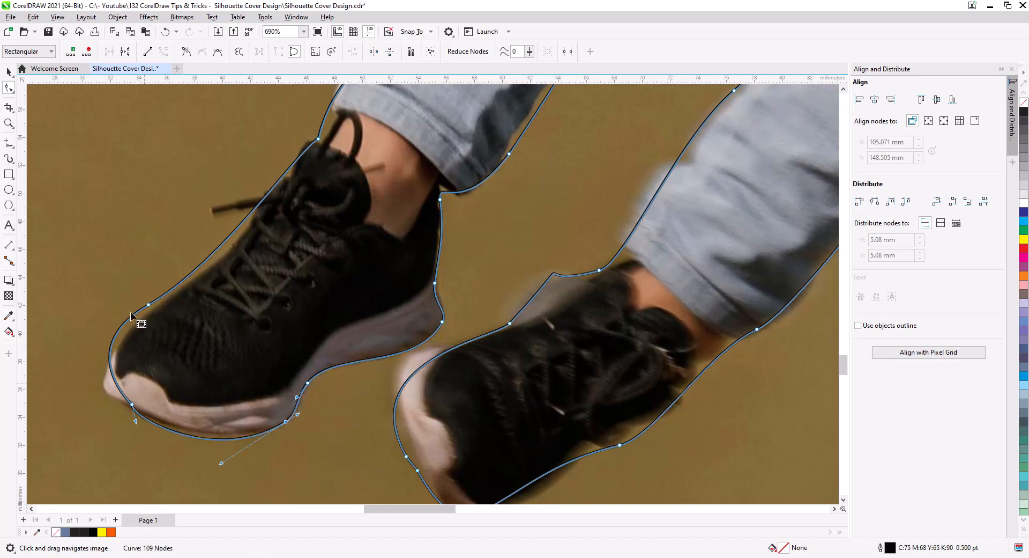
Step: Move the node above the left shoe's toe, add one at the toe tip and fit the curve around the toe cap
drag(148, 305, 155, 309)
double_click(115, 379)
drag(115, 379, 106, 385)
click(132, 405)
drag(165, 429, 167, 426)
Step: Refine the outline along the outer edge of the left trouser leg above the ankle by adding and moving nodes
drag(233, 333, 108, 544)
double_click(211, 308)
mouse_move(211, 307)
mouse_down()
mouse_move(227, 298)
mouse_move(210, 305)
mouse_move(210, 324)
mouse_move(207, 315)
mouse_up()
drag(239, 265, 245, 243)
drag(295, 147, 278, 242)
double_click(270, 238)
Step: Reshape the outline over the instep and toe of the right shoe in the photo, adding a node above the toe cap
drag(370, 396, 300, 225)
drag(383, 429, 391, 268)
click(384, 242)
drag(304, 263, 333, 251)
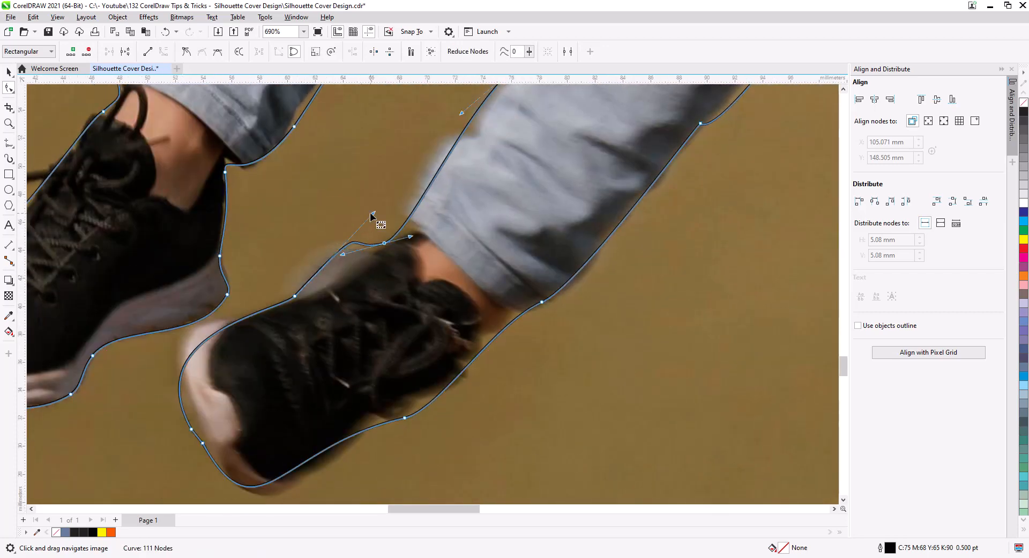
drag(374, 213, 338, 228)
click(295, 296)
drag(192, 429, 198, 418)
click(201, 342)
drag(202, 342, 200, 329)
Step: Add nodes at the toe tip and along the sole of the right shoe and pull the outline onto the shoe's edge
scroll(200, 330, down, 1)
drag(195, 409, 276, 460)
double_click(273, 449)
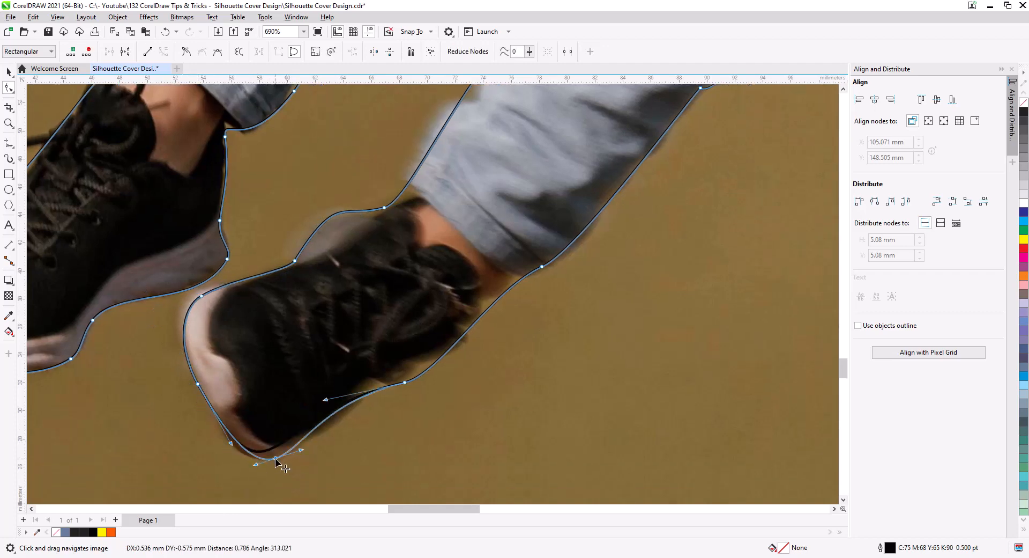
drag(405, 382, 399, 367)
drag(318, 380, 367, 381)
click(369, 390)
double_click(370, 390)
drag(336, 405, 341, 420)
Step: Adjust the node handles between the right shoe and its trouser hem to fit the outline around the ankle
drag(471, 377, 357, 455)
drag(428, 344, 438, 366)
drag(376, 327, 386, 341)
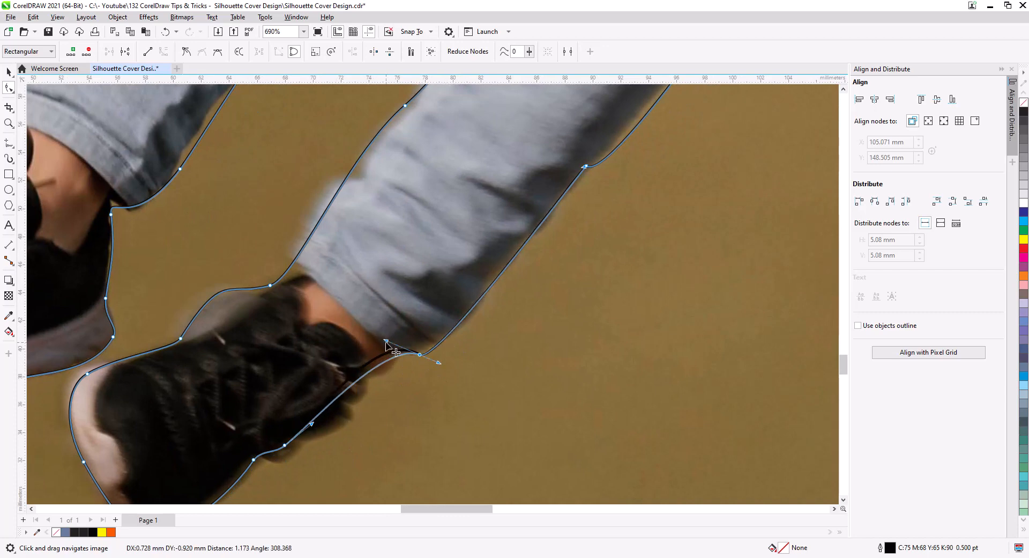
drag(342, 393, 356, 406)
Step: Add nodes along the outer edge of the right trouser leg from calf to knee and align the outline with the fabric
drag(533, 322, 252, 503)
double_click(350, 321)
drag(350, 321, 346, 315)
drag(484, 178, 237, 406)
double_click(230, 400)
drag(485, 98, 233, 405)
mouse_move(233, 405)
mouse_down()
mouse_move(192, 378)
mouse_move(225, 391)
mouse_up()
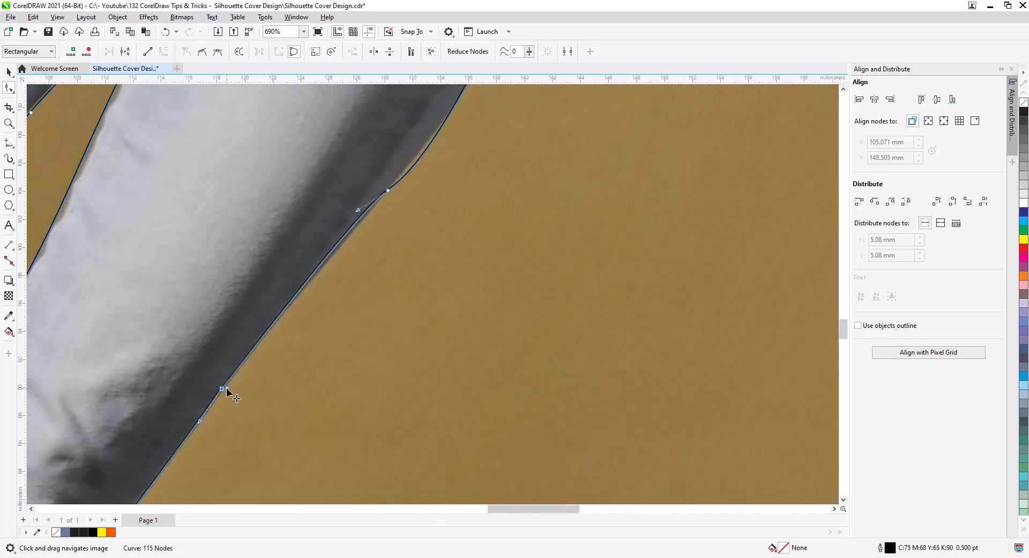
Step: Refine the outline along the back of the right thigh, moving its nodes onto the trouser edge
drag(387, 192, 248, 353)
click(247, 352)
drag(320, 306, 321, 282)
click(201, 390)
drag(357, 172, 208, 392)
double_click(202, 389)
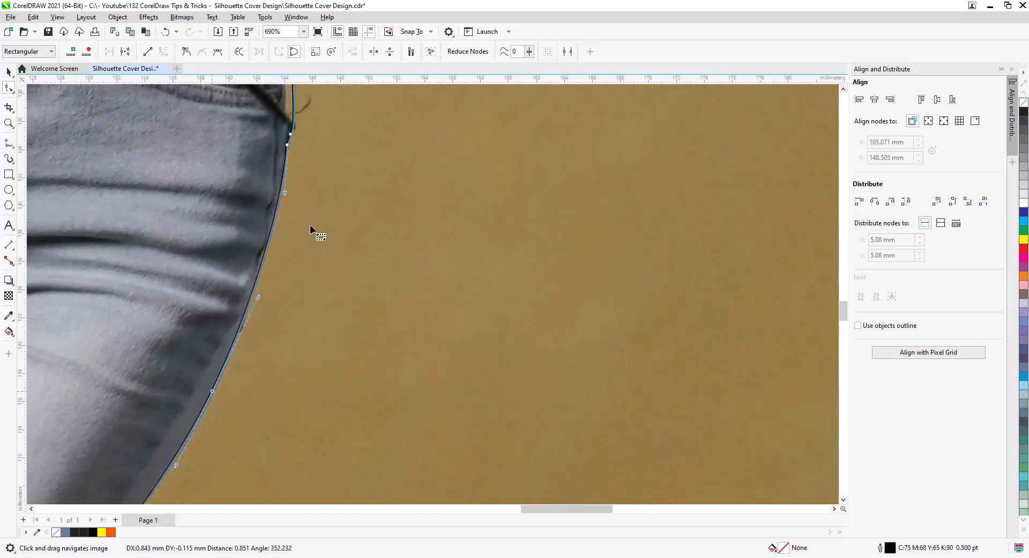
Step: Add a node beside the belt and adjust the outline to follow the hip and waist
drag(333, 134, 231, 381)
drag(228, 272, 220, 271)
double_click(223, 270)
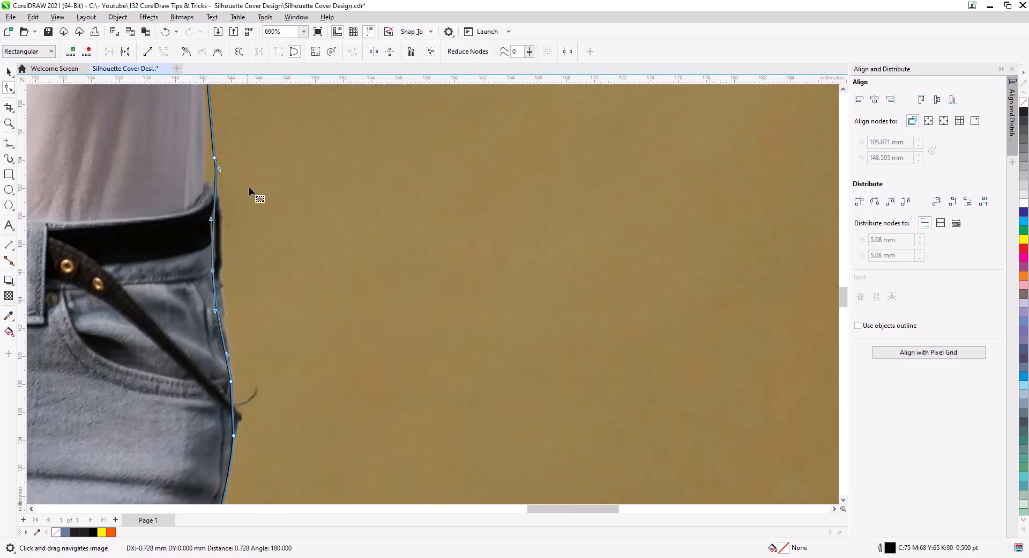
drag(252, 190, 284, 338)
drag(246, 305, 239, 309)
Step: Add nodes along the woman's back between the waist and the loose hair and pull the outline to the shirt edge
drag(290, 132, 307, 391)
drag(263, 273, 250, 272)
double_click(250, 188)
drag(250, 188, 265, 195)
drag(347, 184, 273, 430)
double_click(228, 265)
drag(227, 265, 233, 270)
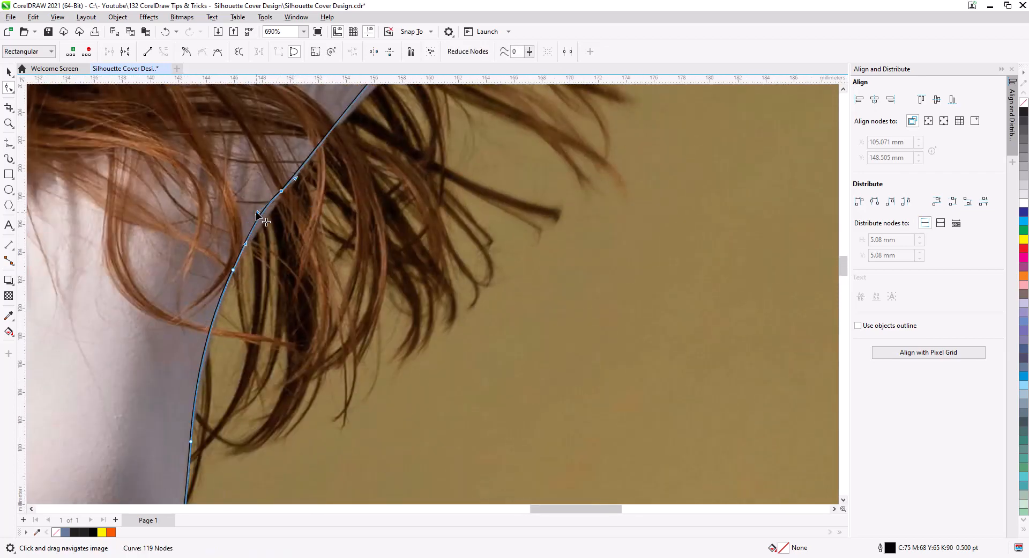
Step: Add nodes along the lower edge of the raised arm from shoulder to elbow and pull the outline onto the sleeve
drag(371, 88, 241, 252)
double_click(236, 249)
drag(287, 189, 288, 203)
drag(386, 102, 262, 300)
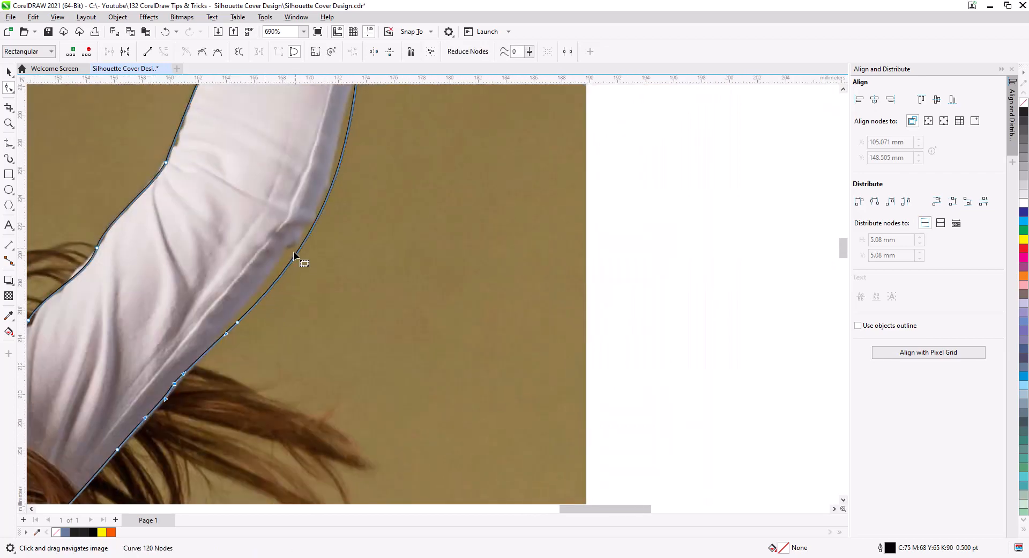
double_click(294, 251)
drag(294, 251, 288, 251)
click(236, 322)
drag(236, 321, 229, 331)
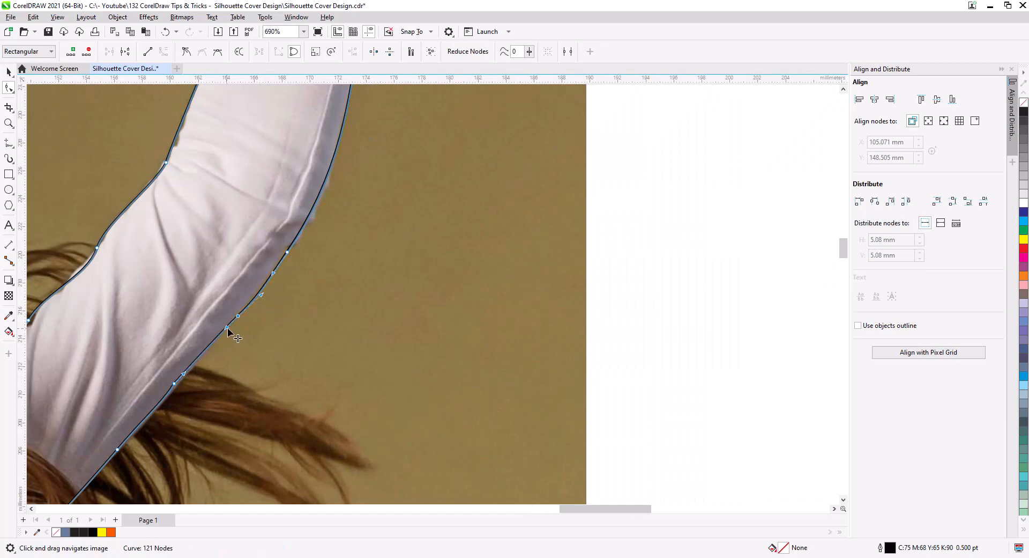
Step: Add and move nodes along the outer edge of the raised forearm so the outline fits the sleeve up to the cuff
drag(365, 97, 304, 425)
double_click(307, 306)
drag(308, 306, 312, 306)
drag(349, 166, 275, 303)
double_click(288, 304)
double_click(281, 257)
drag(281, 258, 290, 256)
mouse_move(291, 241)
mouse_down()
mouse_move(263, 248)
mouse_move(286, 257)
mouse_up()
Step: Add nodes at the fingers and back of the raised hand and pull the outline closer to the skin
drag(307, 133, 318, 326)
drag(173, 311, 310, 244)
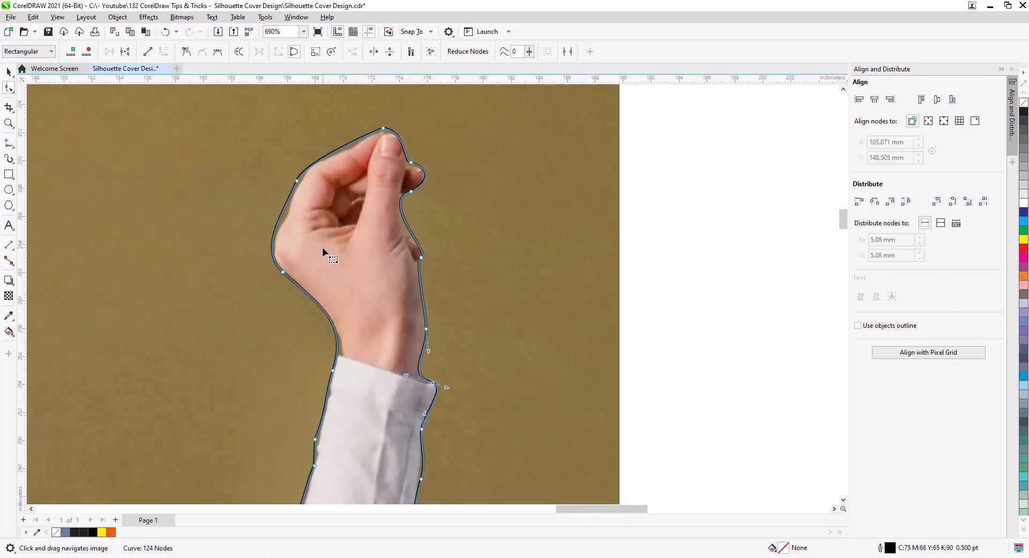
double_click(347, 144)
drag(348, 144, 350, 151)
double_click(282, 215)
Step: Adjust the curve along the inner edge of the raised upper arm, between the elbow and the hair
drag(255, 352, 579, 102)
drag(455, 490, 582, 96)
click(585, 202)
drag(570, 223, 537, 249)
drag(618, 166, 614, 164)
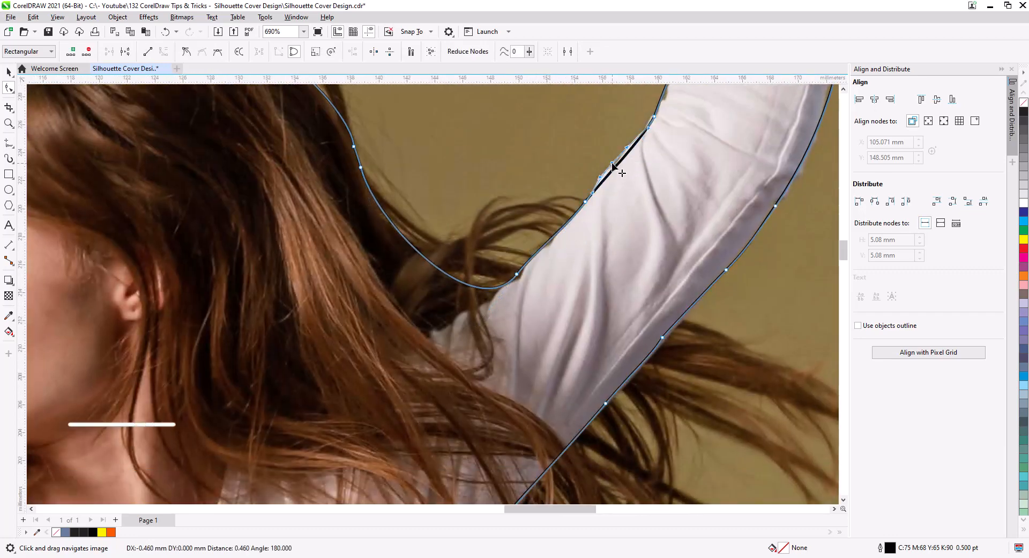
Step: Fill the whole closed outline with yellow to check the silhouette and undo the fill
scroll(536, 166, down, 3)
drag(498, 185, 499, 124)
key(space)
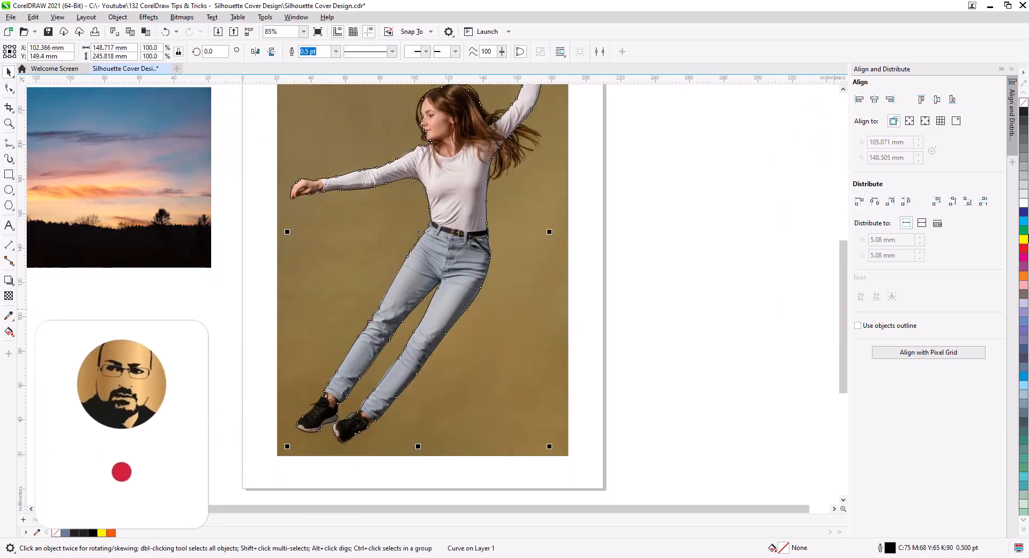
click(1024, 238)
click(639, 317)
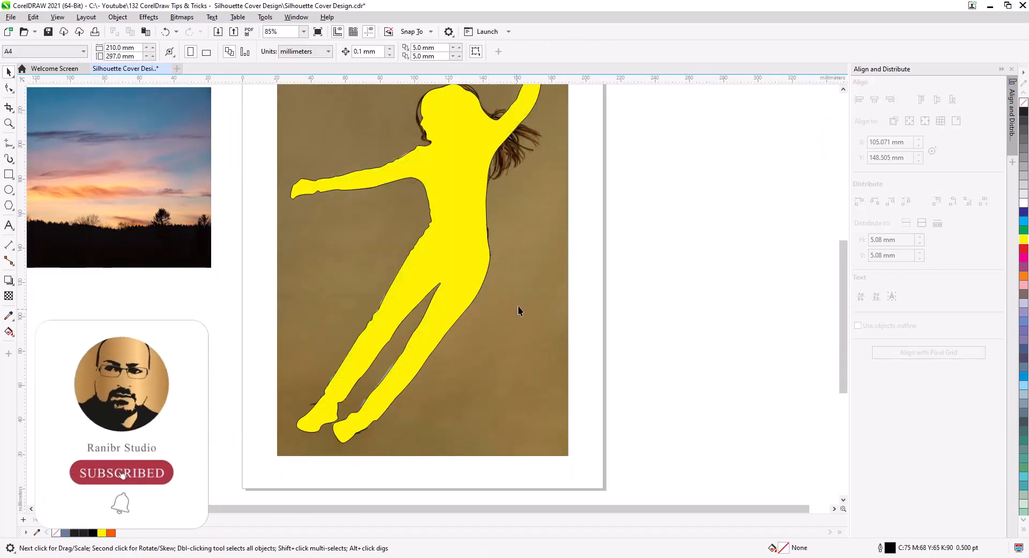
drag(533, 297, 529, 372)
key(ctrl+z)
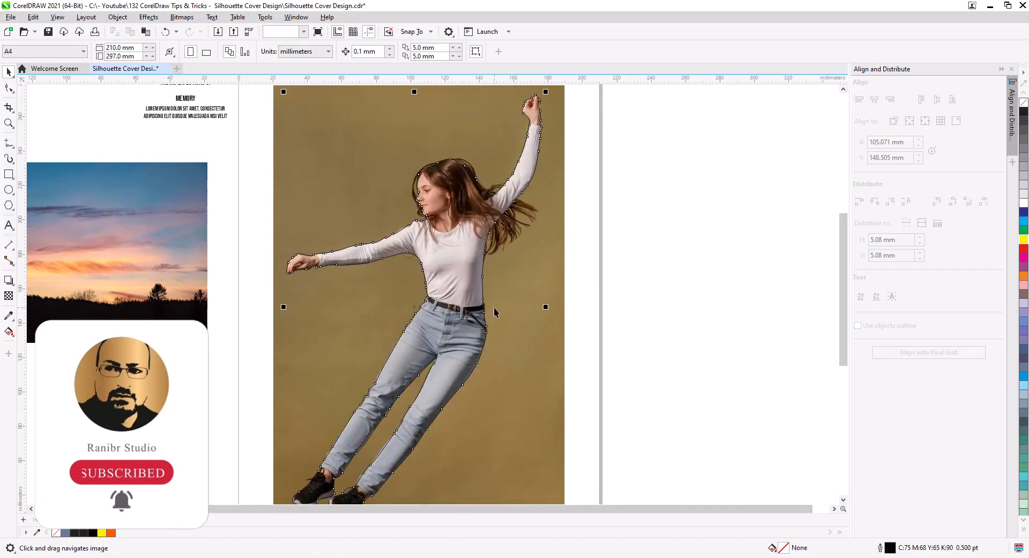
Step: Trace the loose hair strand in front of the face with a freehand curve from the top of the head to mouth level
scroll(409, 223, up, 5)
scroll(410, 223, up, 2)
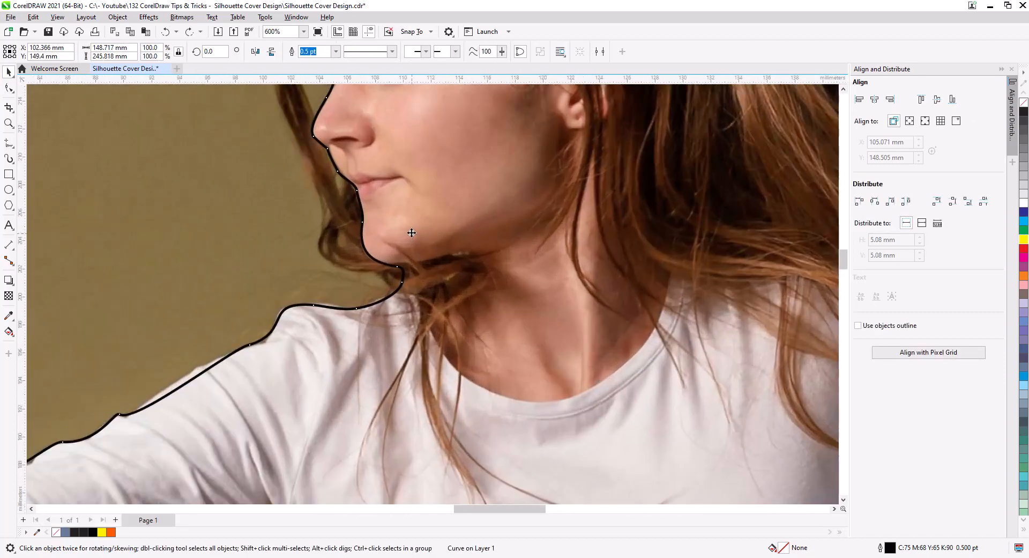
drag(410, 212, 464, 360)
drag(429, 237, 467, 343)
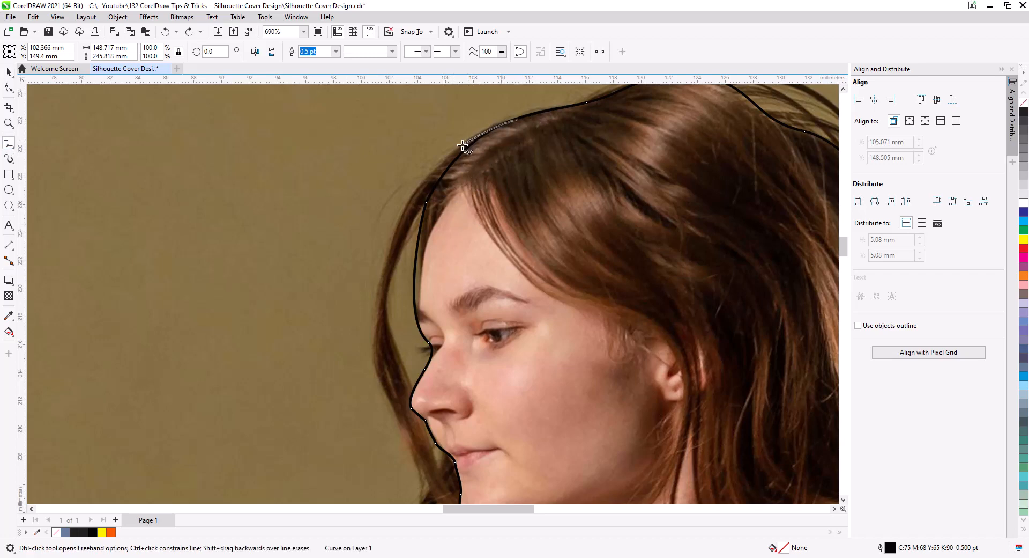
drag(463, 145, 446, 163)
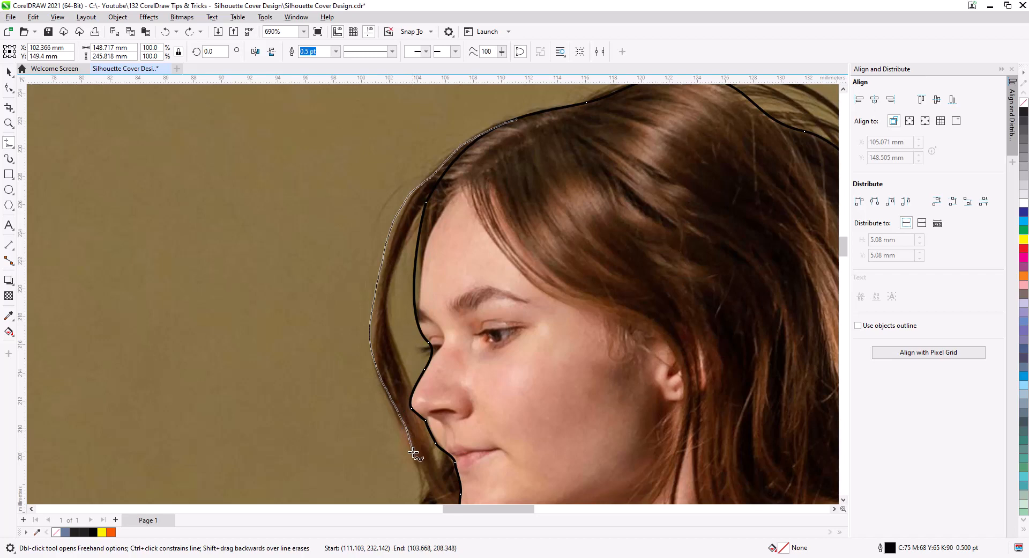
drag(413, 453, 413, 453)
Step: Continue the loose strand's outer edge with a freehand curve from mouth level, under the chin and up across the cheek
scroll(413, 453, down, 5)
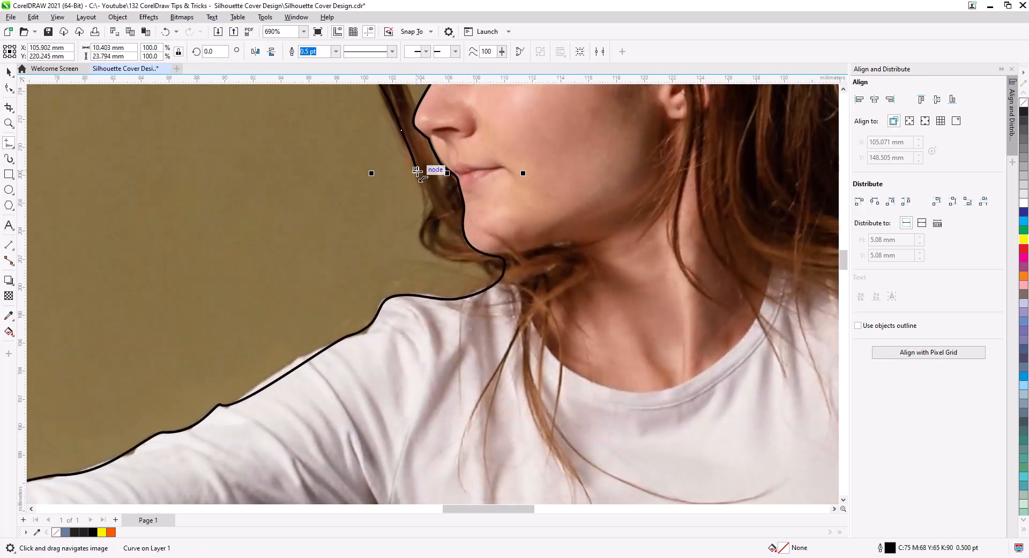
drag(417, 171, 416, 171)
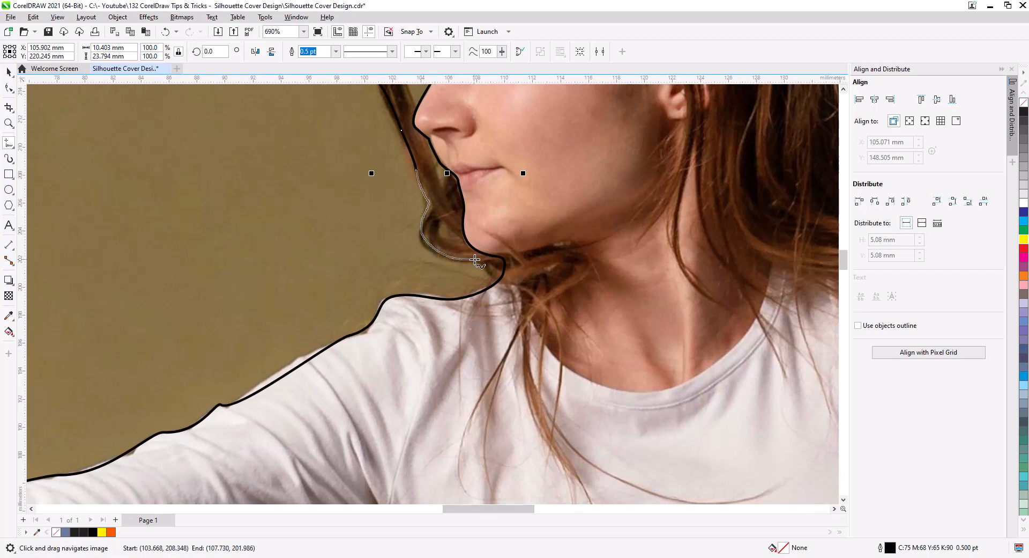
drag(497, 262, 512, 260)
drag(574, 132, 574, 124)
scroll(526, 223, up, 3)
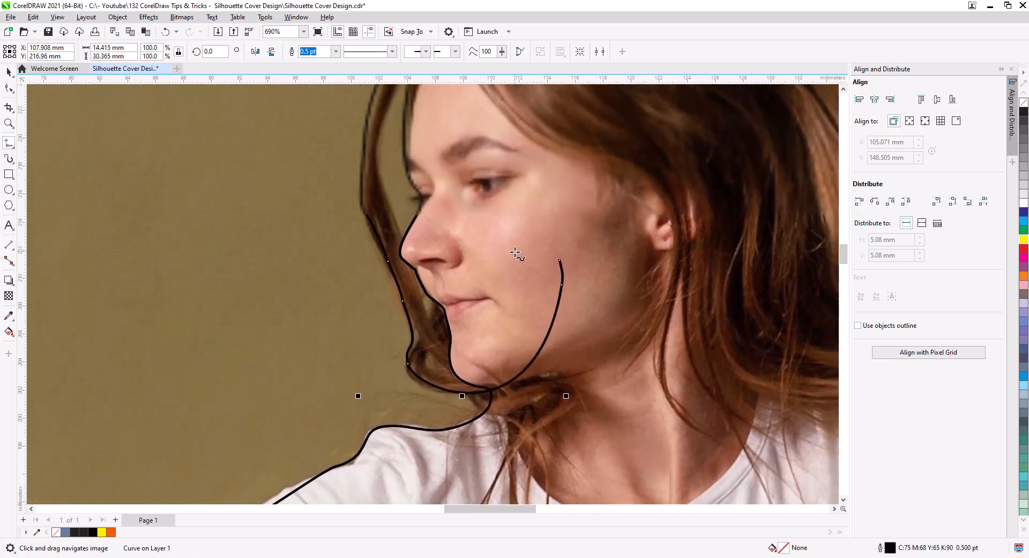
scroll(431, 193, up, 2)
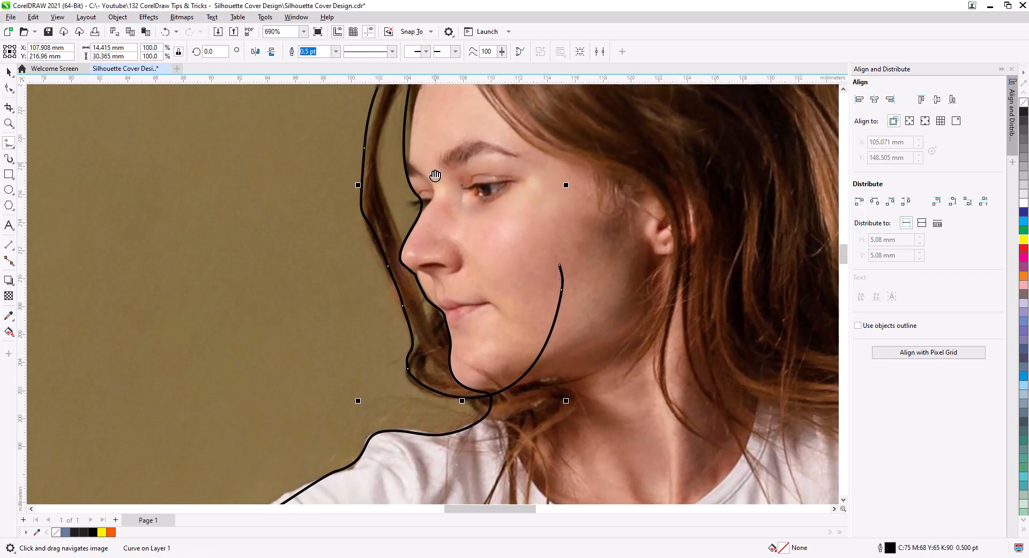
Step: Trace the strand's inner edge with freehand curves from the forehead to the nose and from the nose to the lips
drag(419, 126, 405, 141)
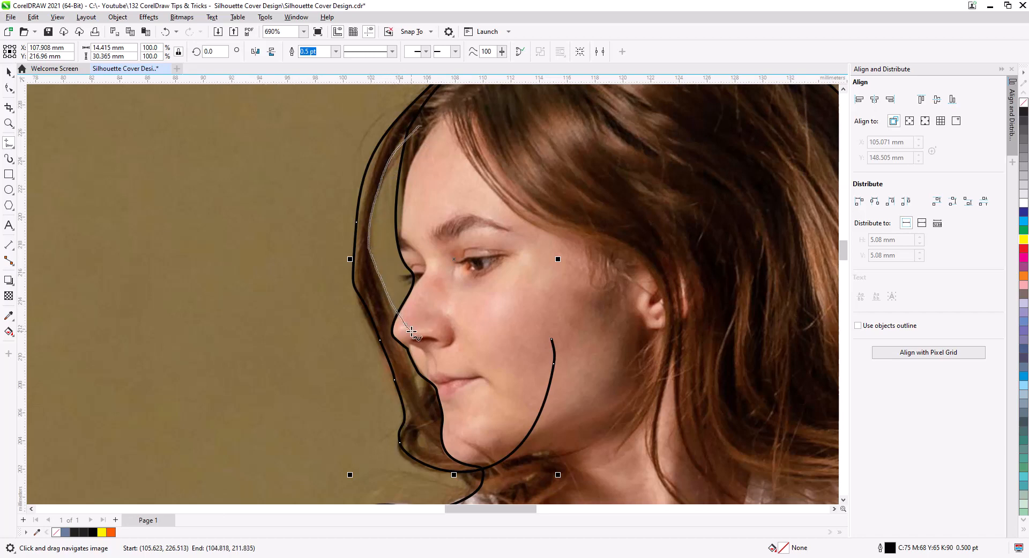
drag(411, 331, 410, 336)
scroll(377, 200, down, 4)
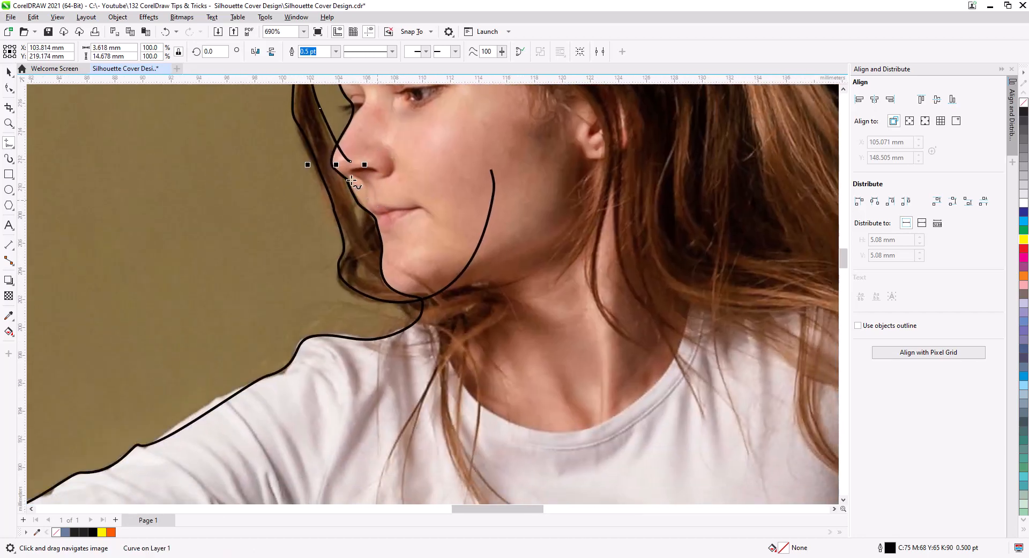
drag(346, 169, 347, 184)
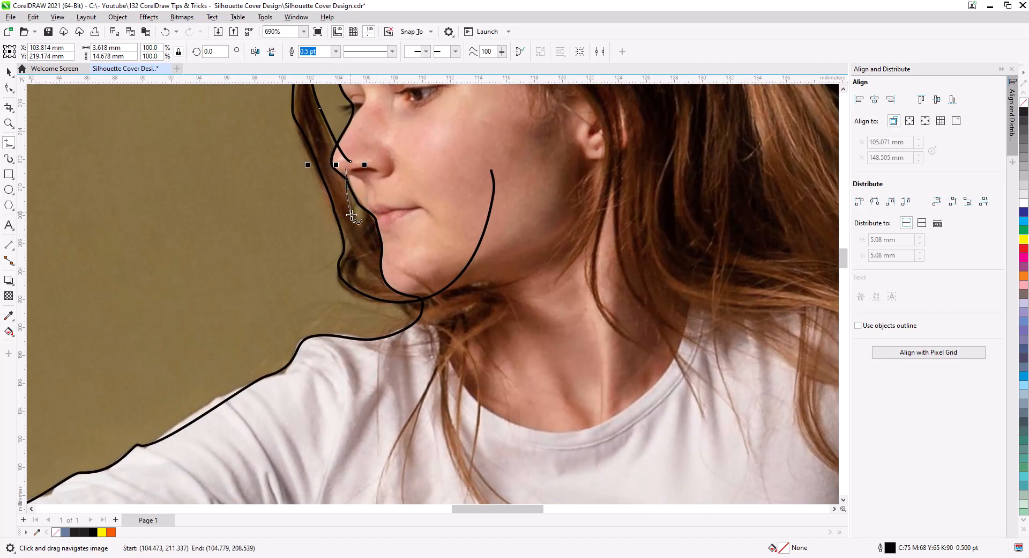
drag(364, 226, 378, 191)
Step: Draw a small closed freehand shape around the background gap in the hair beside the chin
scroll(399, 213, down, 2)
scroll(399, 213, up, 3)
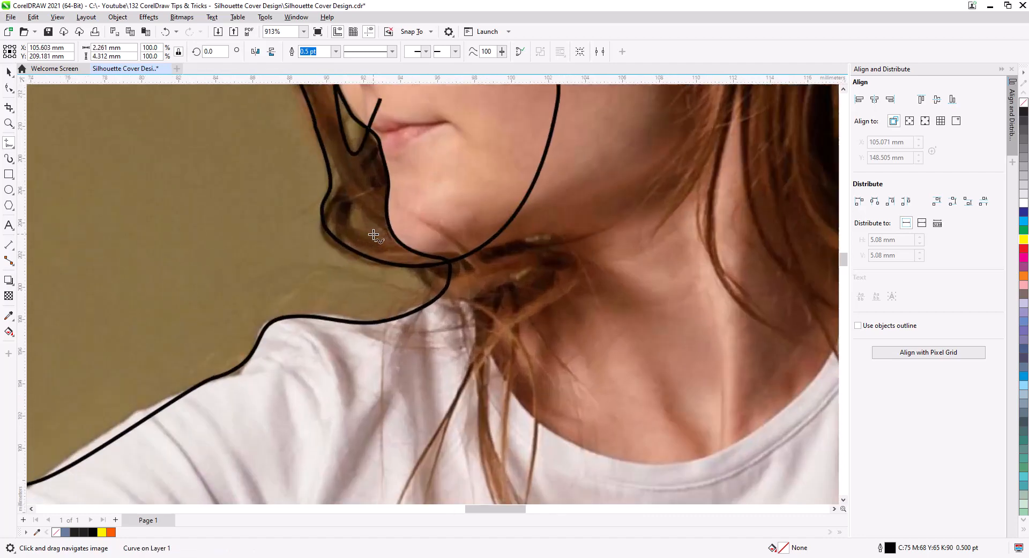
drag(349, 192, 344, 217)
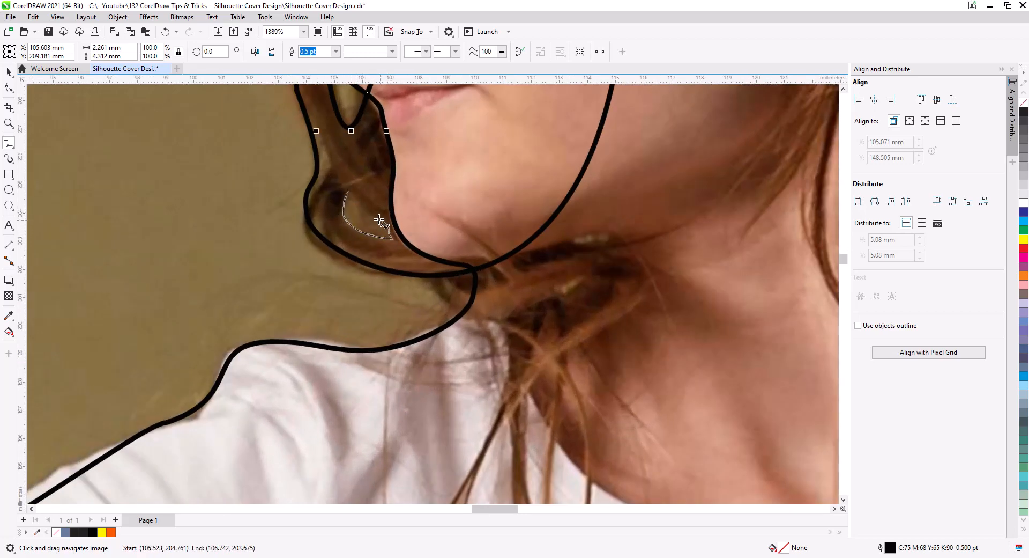
drag(350, 194, 349, 191)
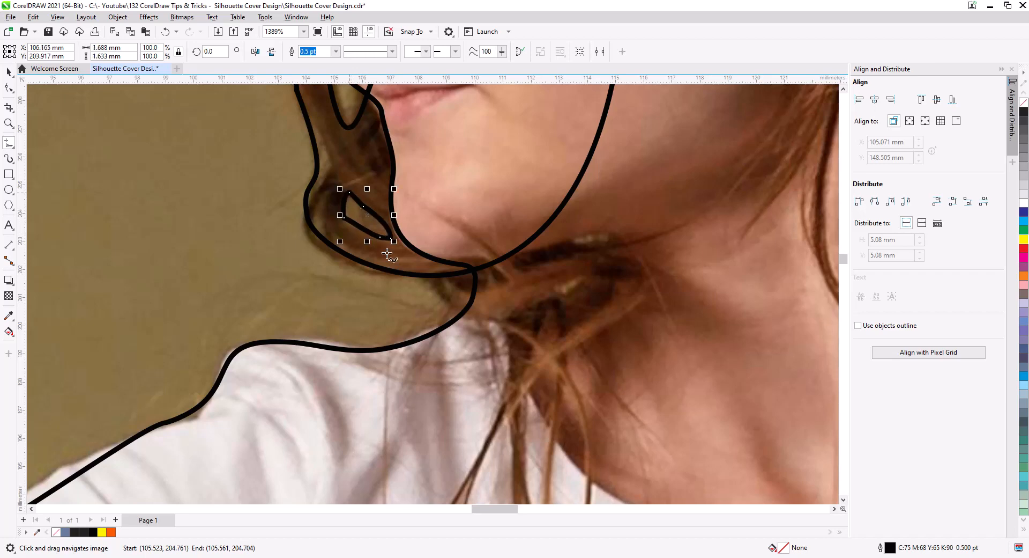
drag(430, 272, 382, 297)
scroll(330, 280, down, 4)
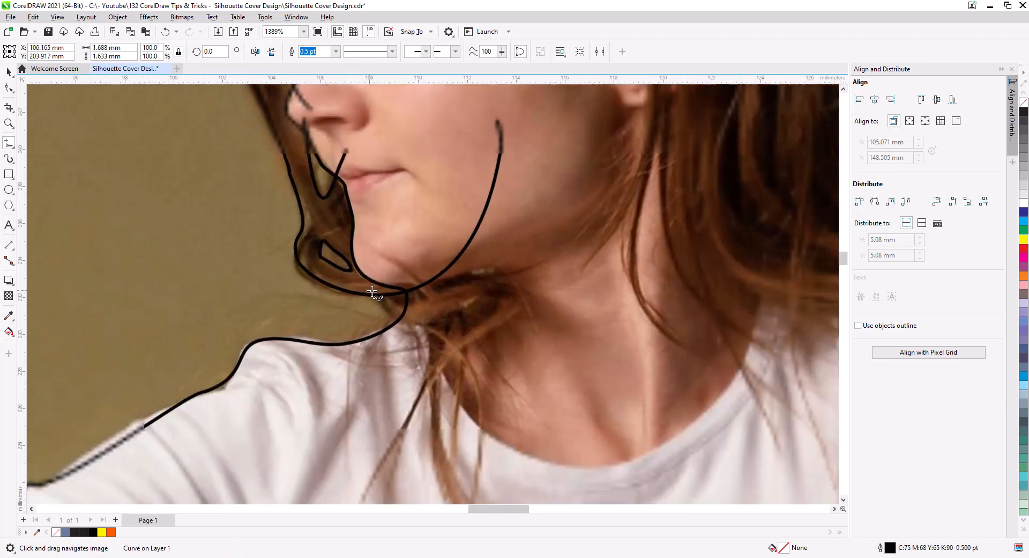
Step: Fill the enclosed hair strand in front of the face with the Smart Fill tool
scroll(337, 289, up, 1)
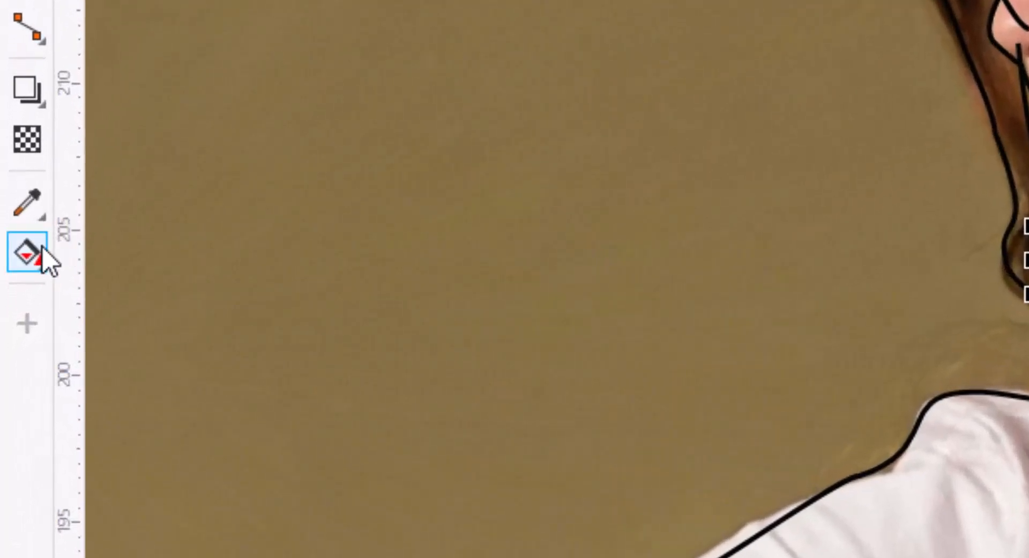
click(16, 299)
click(75, 319)
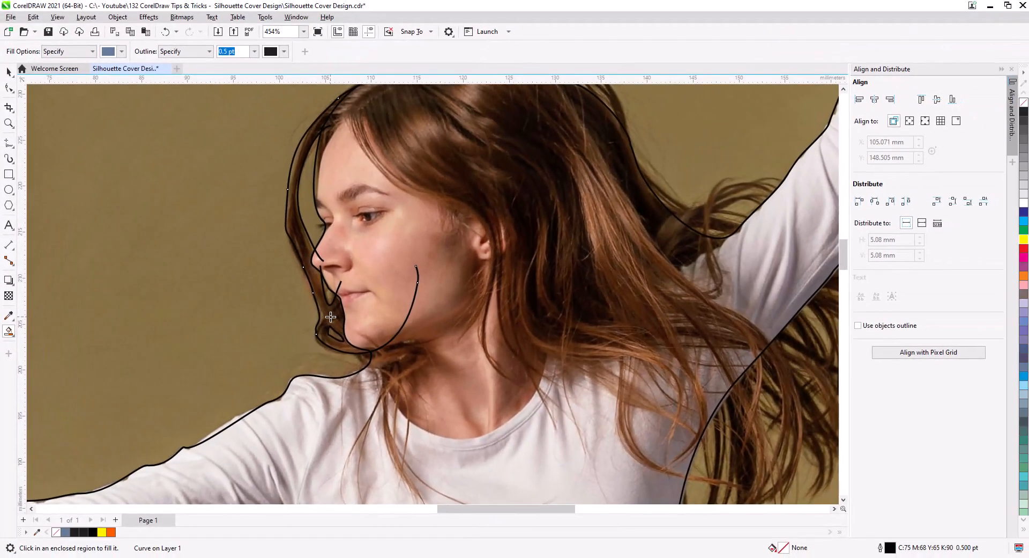
click(318, 281)
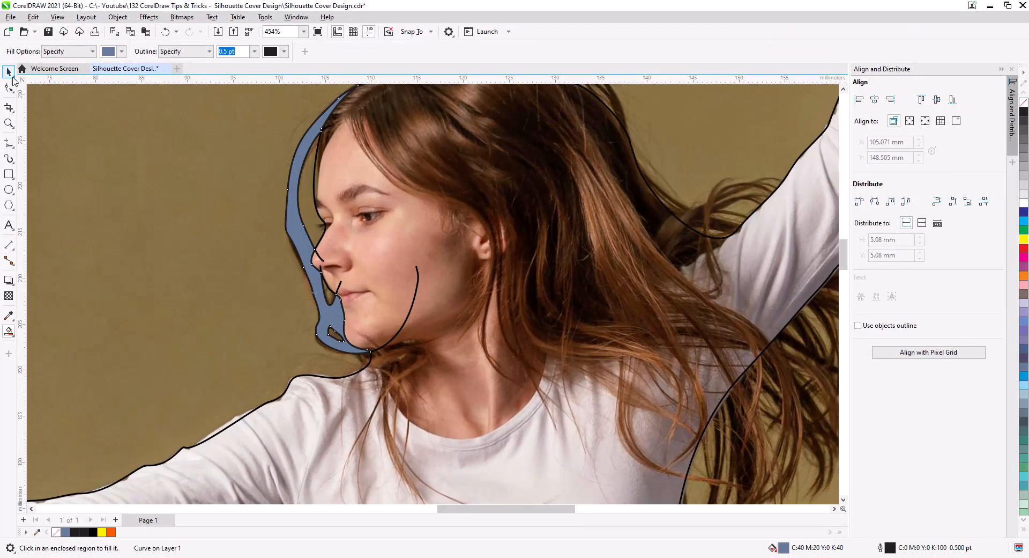
key(space)
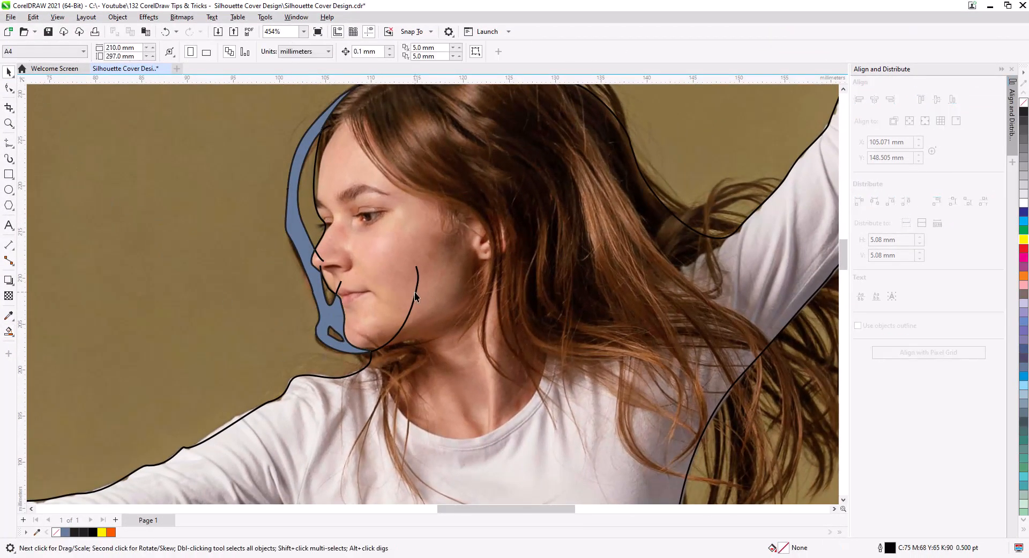
Step: Delete the leftover freehand guide curves across the cheek, lips and nose
click(416, 292)
key(Escape)
click(340, 281)
key(Delete)
click(323, 262)
key(Delete)
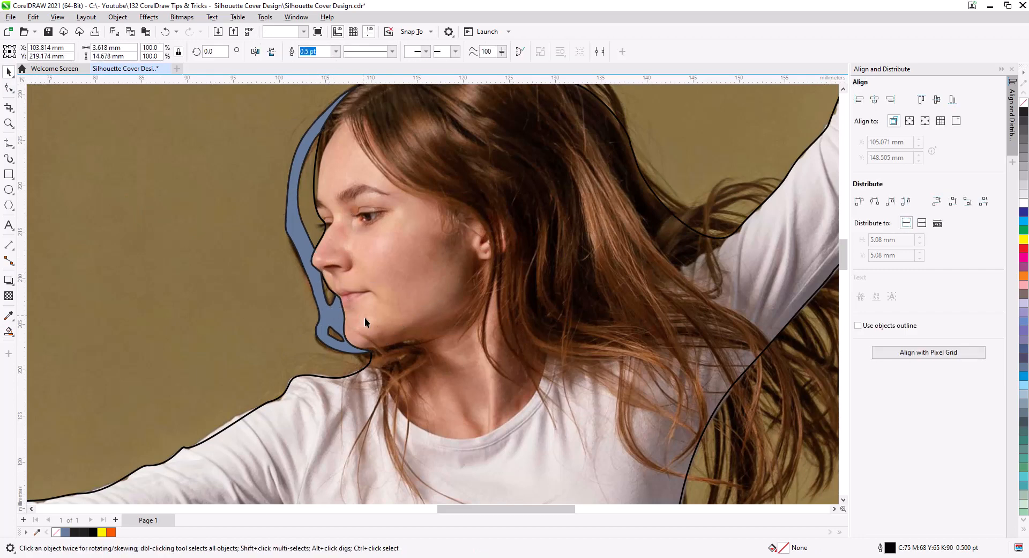
Step: Weld the filled face strand to the main body outline
click(311, 275)
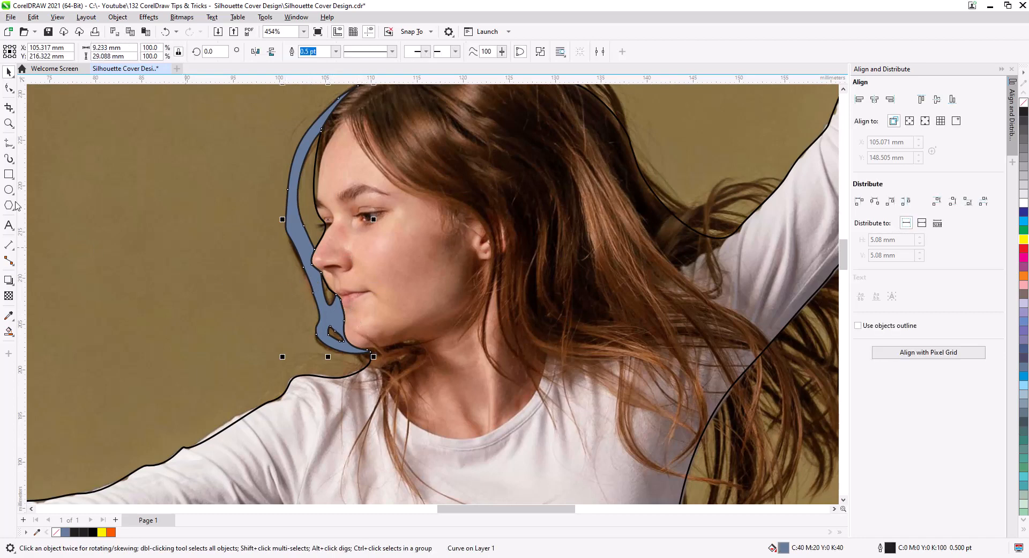
shift+click(393, 304)
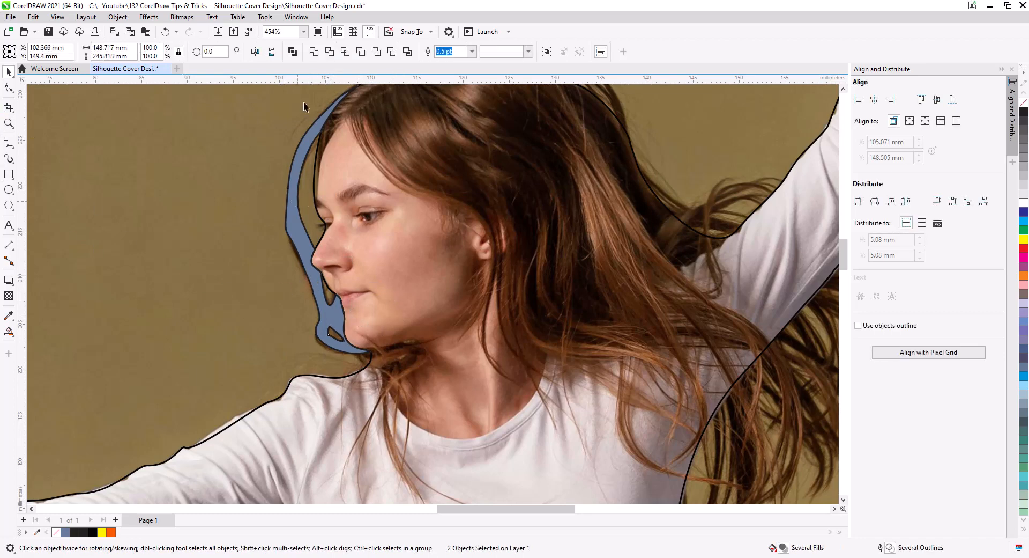
click(314, 51)
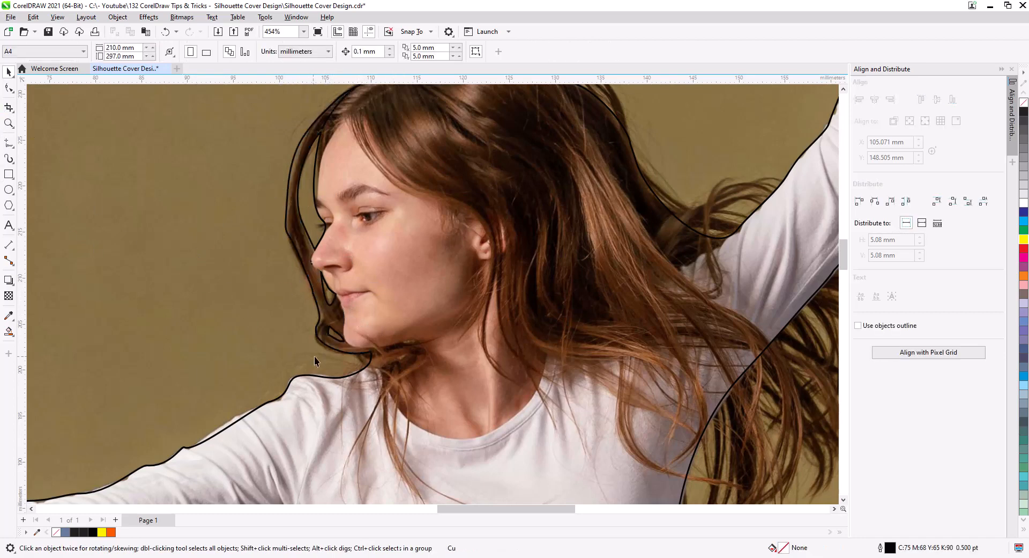
drag(275, 298, 370, 361)
click(255, 249)
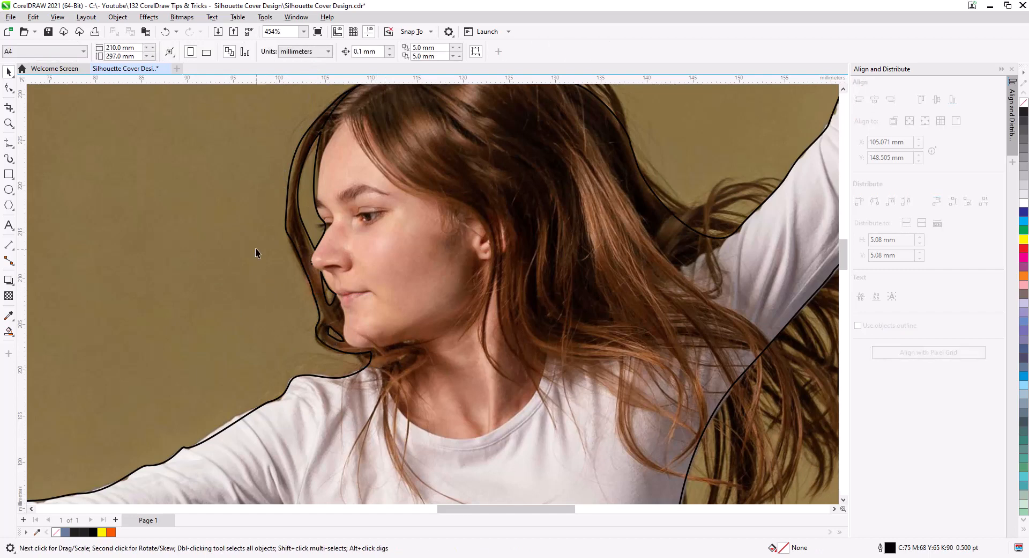
Step: Trace the outer edge of the flyaway hair with a freehand curve from the top of the head down the back
scroll(413, 340, down, 2)
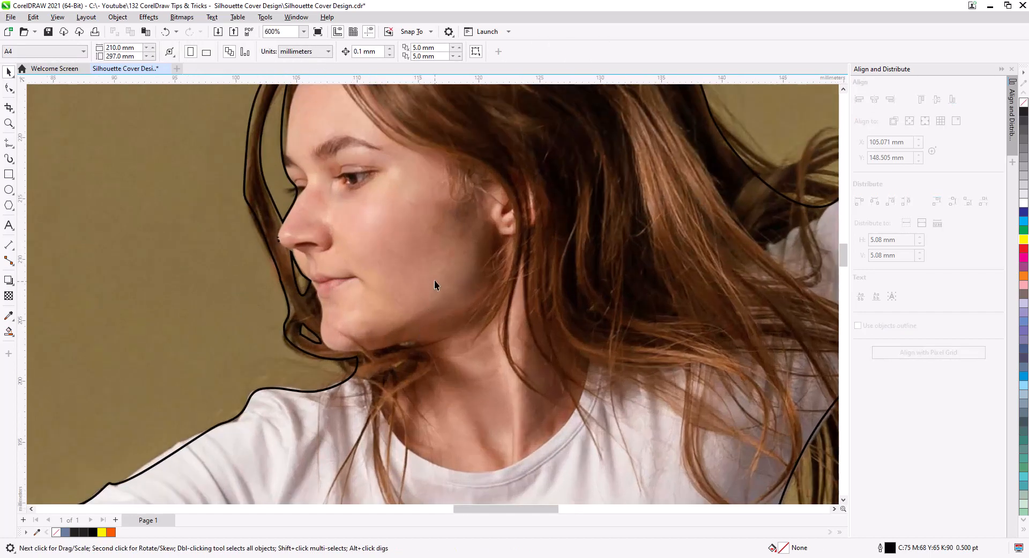
scroll(414, 244, up, 3)
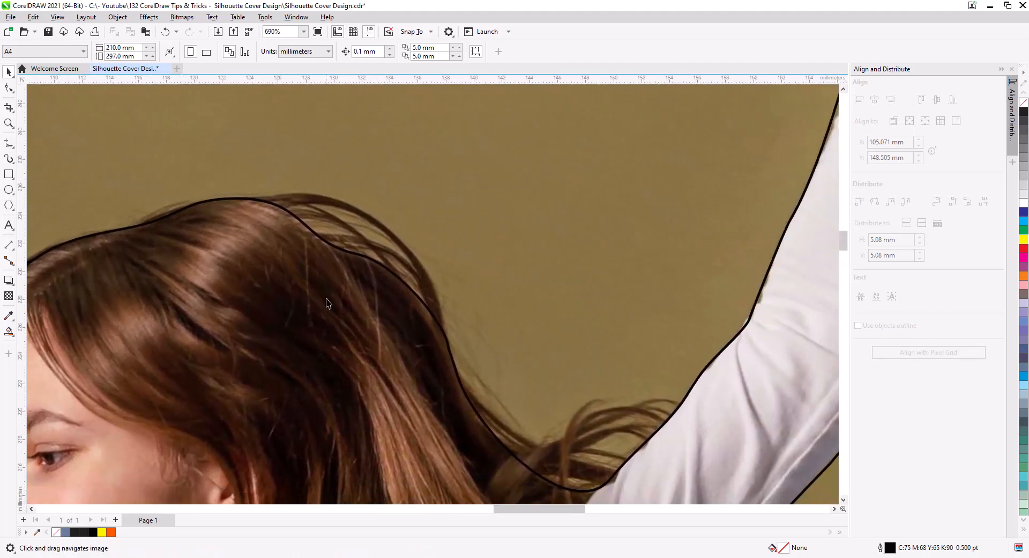
scroll(324, 292, up, 2)
key(F5)
drag(193, 182, 319, 178)
drag(433, 272, 453, 384)
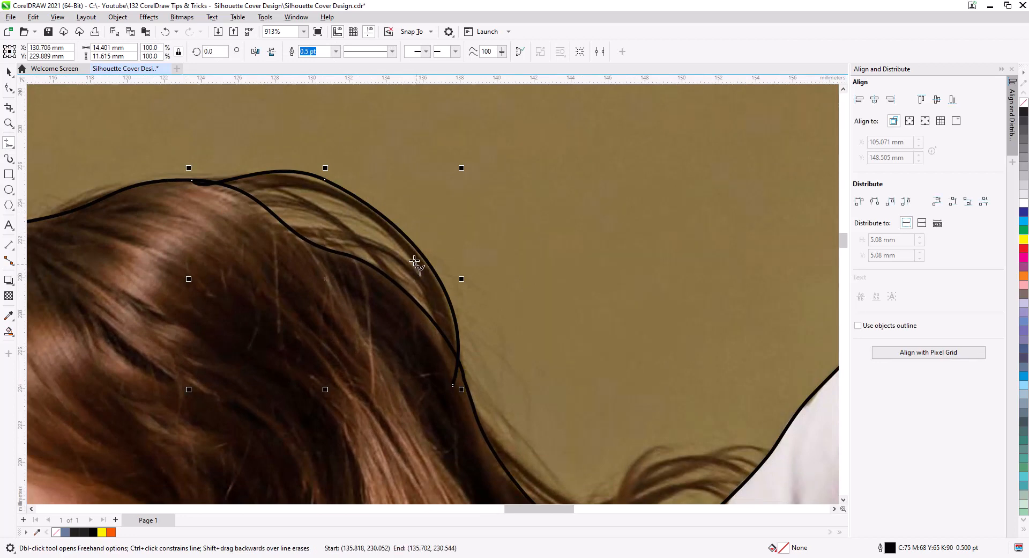
Step: Trace the background gaps between the flyaway strands at the back of the head with freehand curves
drag(419, 274, 420, 275)
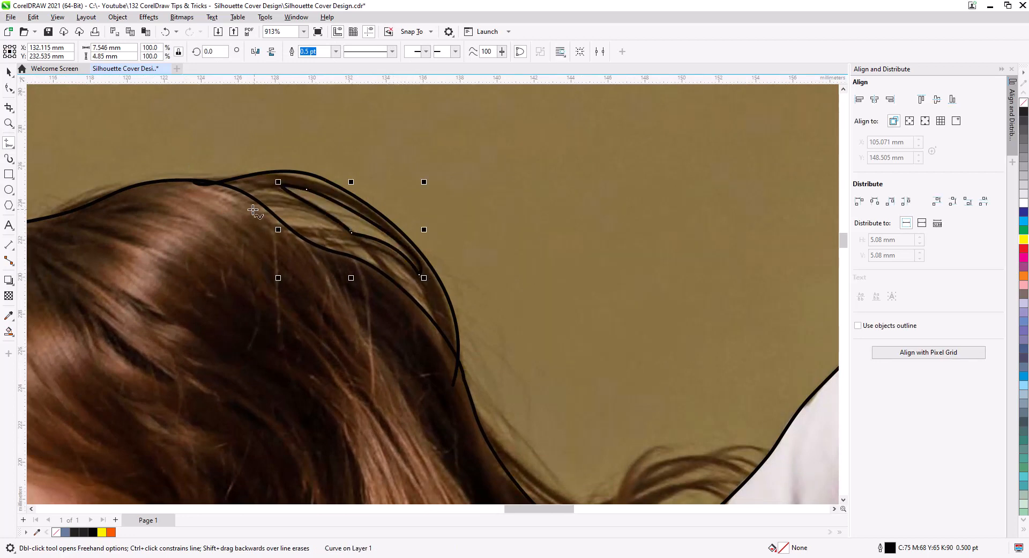
mouse_move(250, 207)
mouse_down()
mouse_move(336, 226)
mouse_move(266, 227)
mouse_up()
mouse_move(382, 256)
mouse_down()
mouse_move(415, 319)
mouse_move(435, 326)
mouse_up()
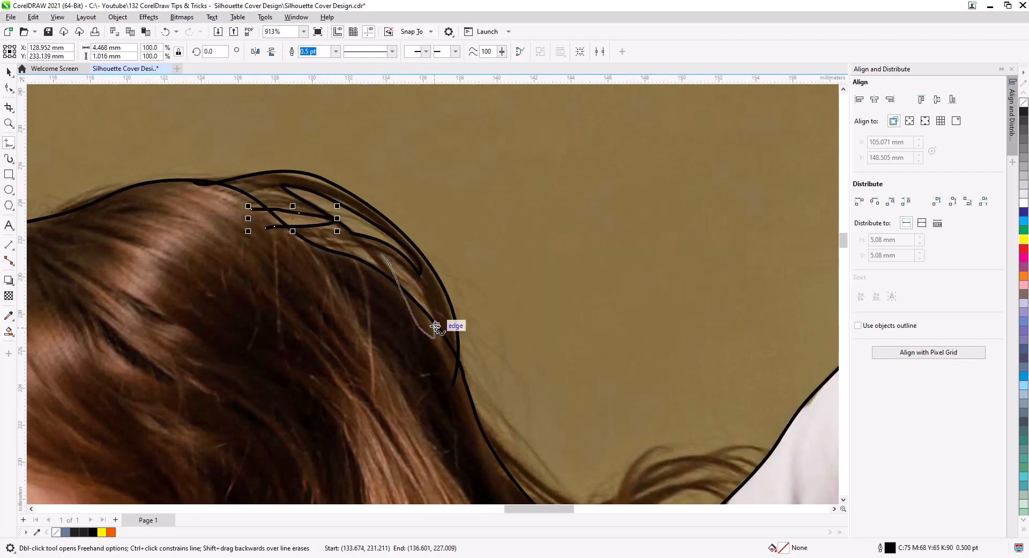
mouse_move(400, 266)
mouse_down()
mouse_move(379, 253)
mouse_move(382, 281)
mouse_up()
Step: Fill the enclosed flyaway hair area at the back of the head with the Smart Fill tool
click(8, 332)
click(265, 190)
key(space)
Step: Delete the leftover freehand guide curves around the filled flyaway hair
click(257, 209)
key(Delete)
click(321, 260)
key(Delete)
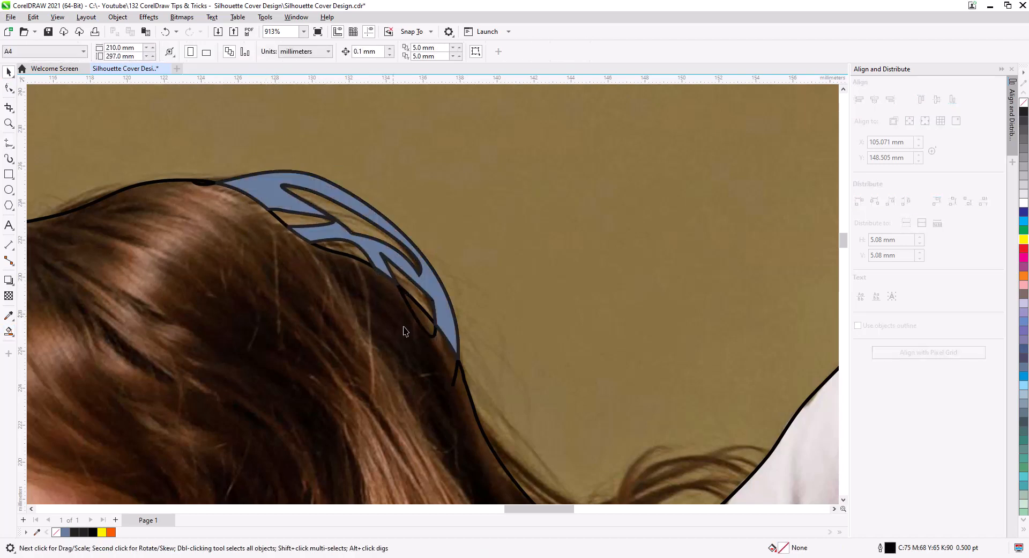
click(432, 336)
key(Delete)
click(454, 374)
key(Delete)
Step: Weld the filled flyaway hair to the main body outline
click(447, 317)
shift+click(468, 390)
click(308, 52)
click(497, 231)
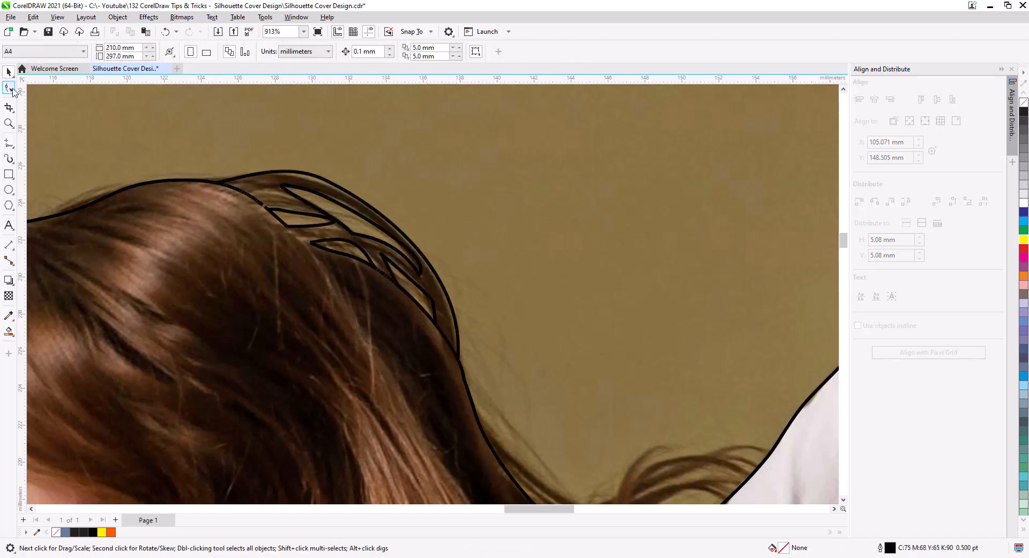
Step: Delete the stray nodes where the welded hair meets the outline on top of the head
click(8, 87)
scroll(262, 212, up, 2)
scroll(249, 329, up, 2)
drag(248, 329, 386, 411)
key(Delete)
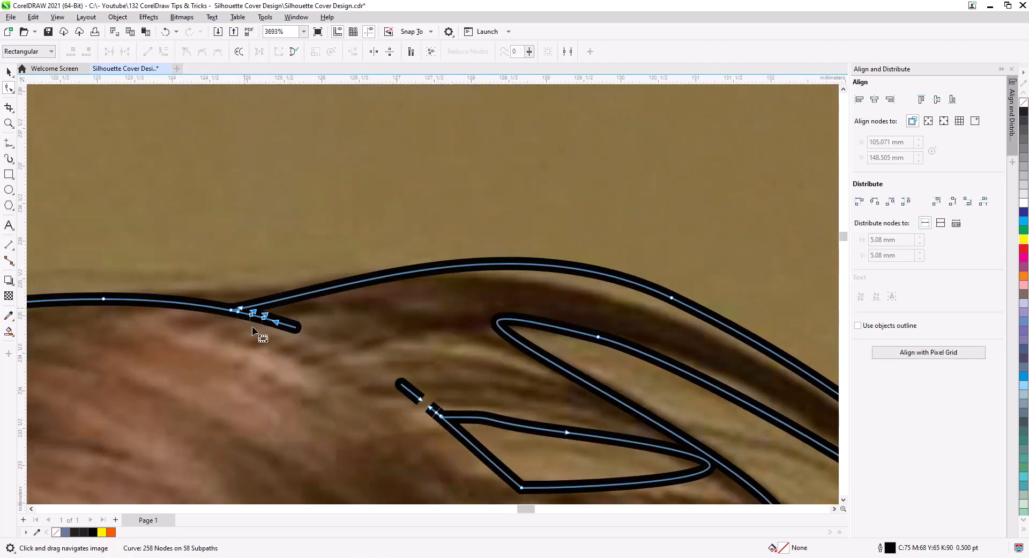
key(Delete)
drag(245, 329, 213, 298)
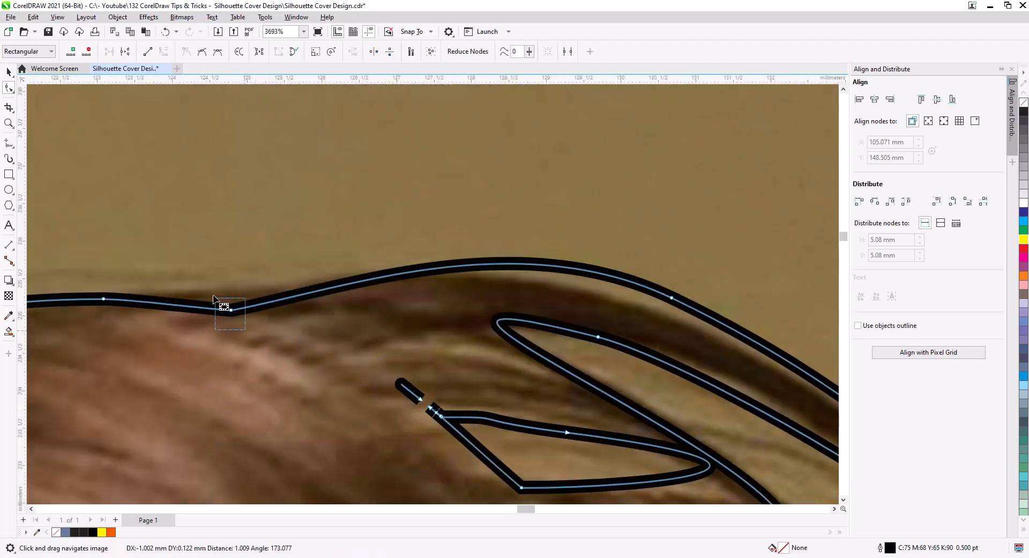
Step: Remove the extra nodes at the front corner of the upper hair gap and adjust the curve at that corner
mouse_move(363, 348)
mouse_down()
mouse_move(446, 422)
mouse_move(471, 422)
mouse_up()
key(Delete)
key(Delete)
key(Delete)
click(442, 417)
drag(520, 418, 491, 416)
drag(420, 398, 481, 452)
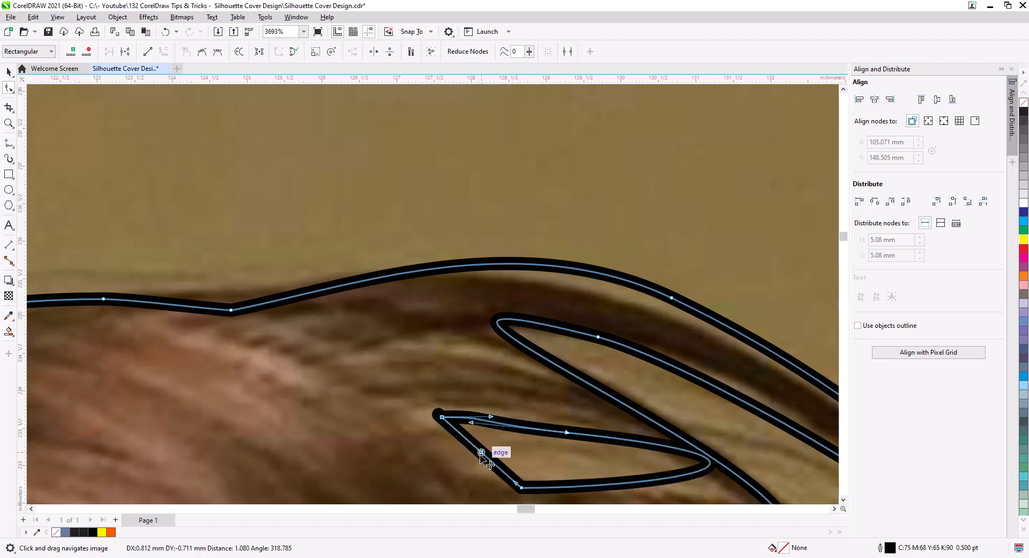
Step: Adjust the rear tip of the upper hair gap and turn its node into a cusp
drag(705, 499, 383, 317)
mouse_move(386, 272)
mouse_down()
mouse_move(379, 285)
mouse_move(417, 309)
mouse_move(372, 304)
mouse_move(394, 289)
mouse_up()
double_click(379, 285)
click(186, 51)
Step: Delete the leftover nodes between the two lower hair gaps and along the rear gap's inner edge
drag(585, 502, 414, 355)
drag(387, 291, 429, 374)
key(Delete)
drag(404, 326, 463, 414)
key(Delete)
mouse_move(465, 374)
mouse_down()
mouse_move(452, 366)
mouse_move(463, 368)
mouse_up()
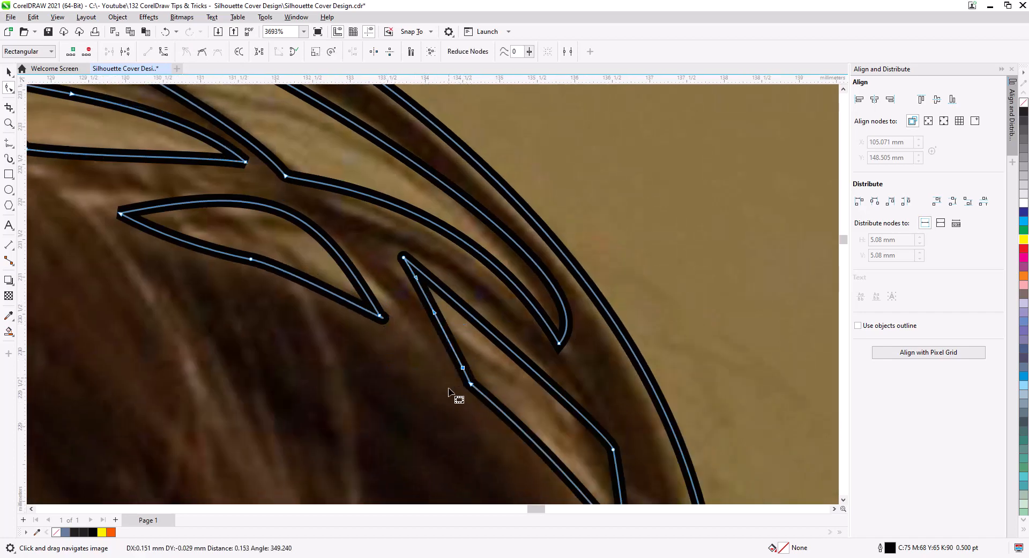
key(Delete)
Step: Reshape the lower corner of the middle hair gap and the adjoining inner edge of the rear gap
drag(368, 368, 263, 352)
click(273, 300)
drag(295, 317, 214, 271)
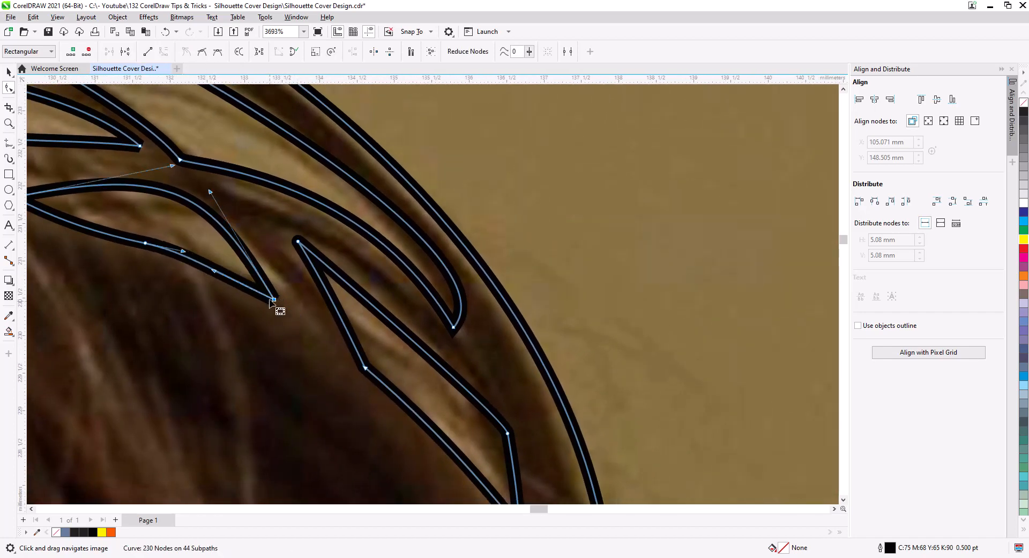
mouse_move(274, 300)
mouse_down()
mouse_move(300, 305)
mouse_move(268, 310)
mouse_up()
drag(339, 333, 349, 323)
Step: Delete the overlapping leftover nodes between the rear hair gap and the point where the strand rejoins the outline
drag(384, 401, 222, 85)
scroll(353, 377, down, 1)
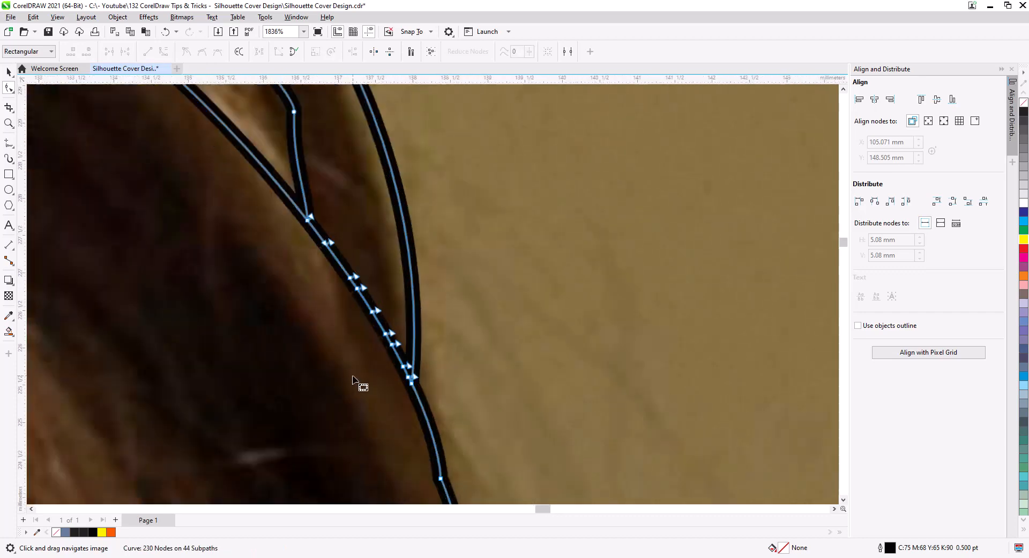
drag(357, 264, 436, 371)
key(Delete)
click(426, 375)
scroll(432, 384, up, 2)
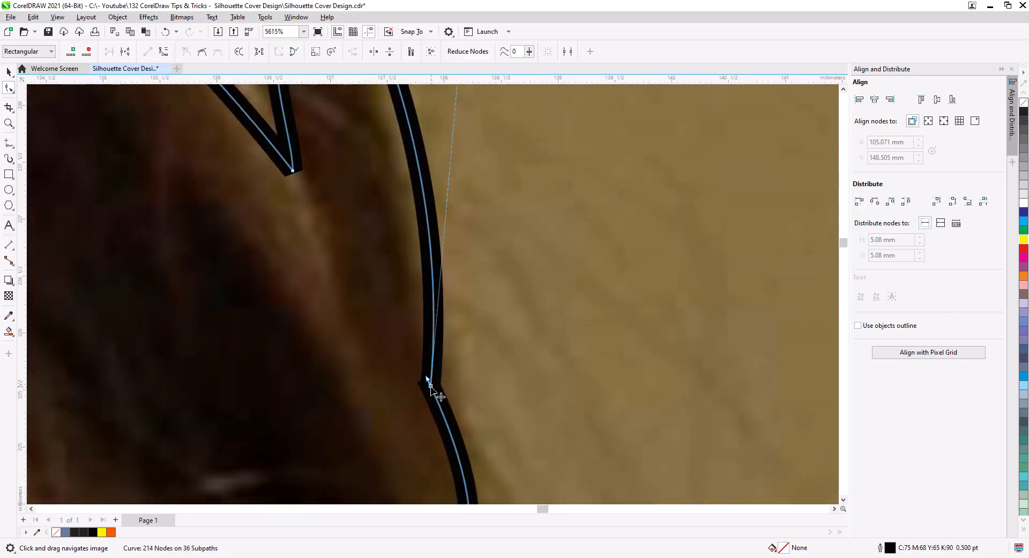
scroll(432, 386, down, 2)
scroll(379, 413, down, 2)
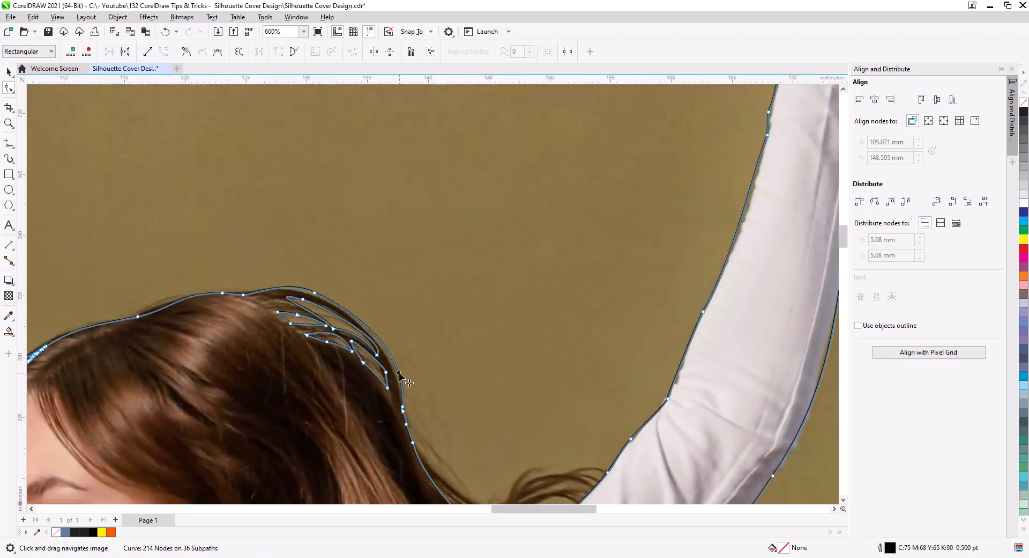
Step: Trace the upper edge of the hair between the head and the raised sleeve as a freehand curve about 17.6 mm wide
scroll(399, 376, up, 2)
key(F5)
mouse_move(219, 139)
mouse_down()
mouse_move(347, 261)
mouse_move(405, 274)
mouse_move(437, 229)
mouse_up()
drag(609, 198, 649, 217)
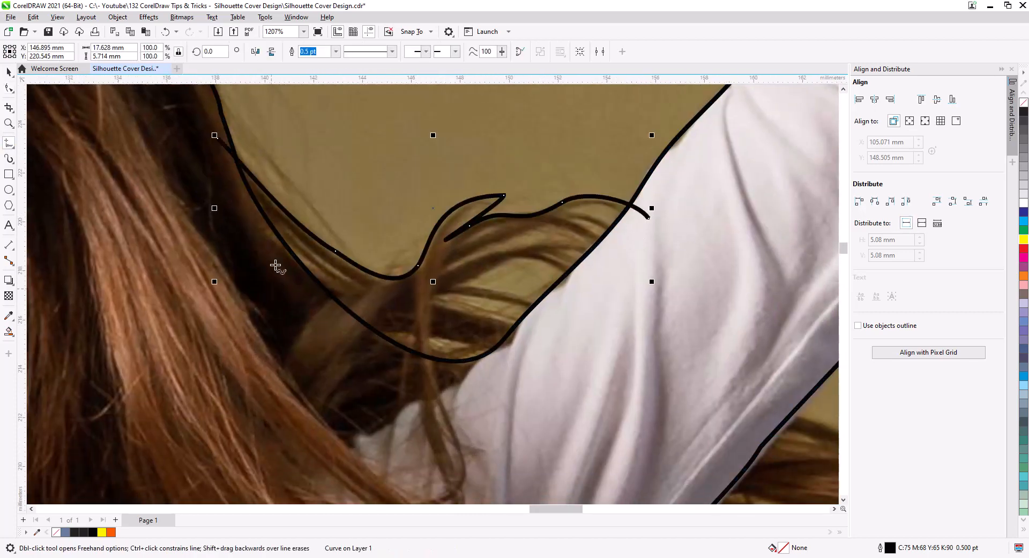
Step: Draw freehand lines for the gaps and lower edges of the strands between the neck and the raised sleeve
mouse_move(285, 225)
mouse_down()
mouse_move(355, 280)
mouse_move(298, 250)
mouse_move(284, 225)
mouse_up()
mouse_move(508, 353)
mouse_down()
mouse_move(482, 348)
mouse_move(521, 383)
mouse_up()
mouse_move(417, 370)
mouse_down()
mouse_move(402, 331)
mouse_move(349, 341)
mouse_up()
mouse_move(530, 329)
mouse_down()
mouse_move(486, 318)
mouse_move(557, 318)
mouse_up()
mouse_move(547, 307)
mouse_down()
mouse_move(471, 276)
mouse_move(453, 285)
mouse_up()
drag(576, 284, 453, 284)
mouse_move(611, 257)
mouse_down()
mouse_move(448, 262)
mouse_move(509, 239)
mouse_move(634, 235)
mouse_up()
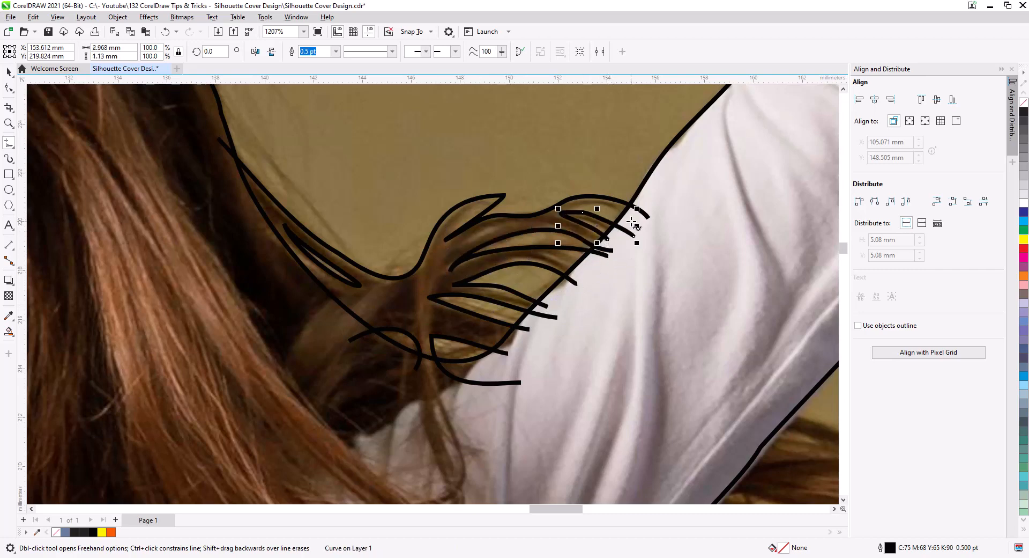
drag(478, 236, 506, 225)
Step: Create a filled shape from the enclosed hair area with Smart Fill and delete the leftover freehand lines around it
click(9, 332)
click(394, 301)
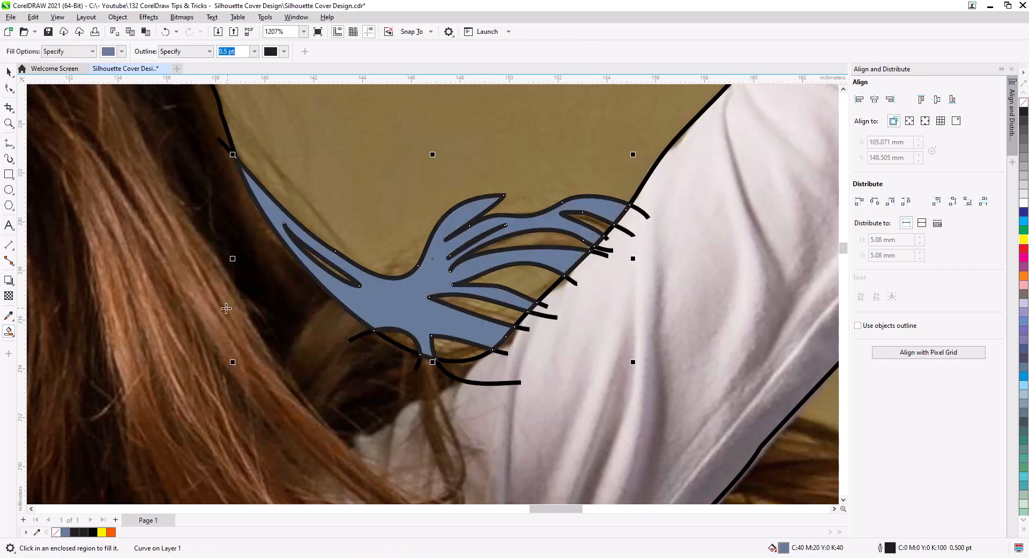
click(8, 72)
click(487, 383)
key(Delete)
click(418, 367)
key(Delete)
click(521, 328)
key(Delete)
click(606, 255)
key(Delete)
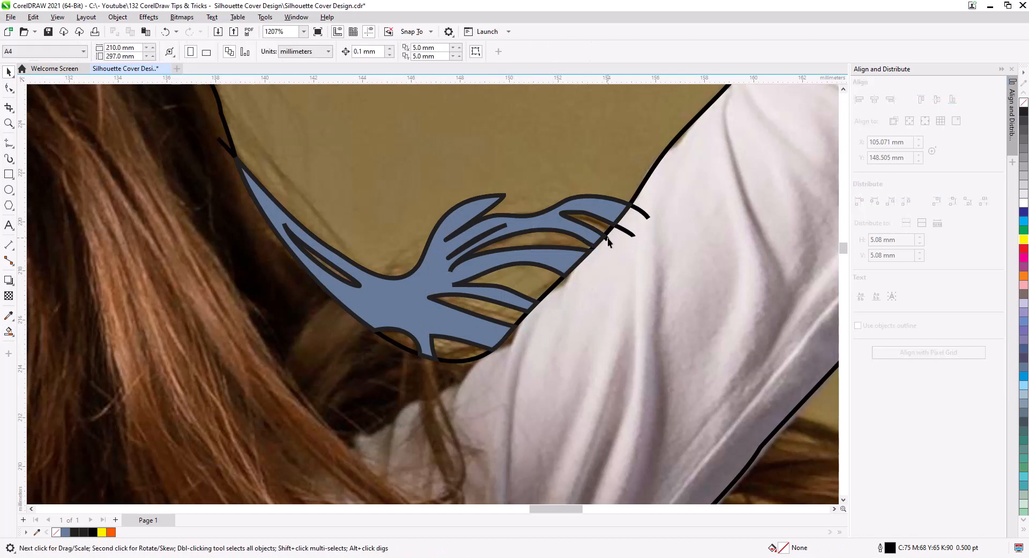
key(Delete)
Step: Weld the filled hair shape in front of the raised sleeve to the body outline
click(491, 323)
shift+click(484, 403)
click(293, 52)
Step: Trace the upper forked hair strands and the thin pointed strand behind the raised arm with freehand curves
scroll(322, 317, down, 5)
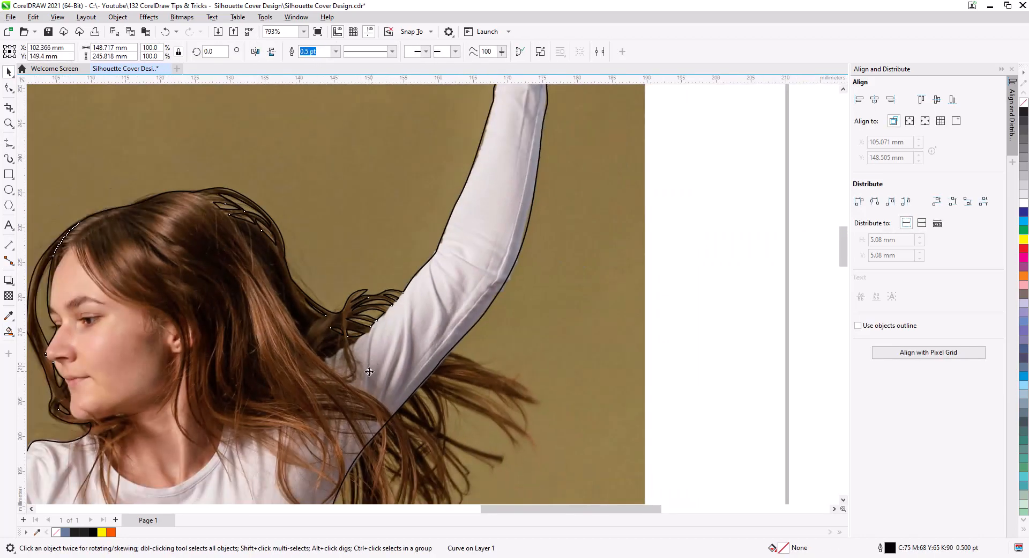
scroll(467, 429, up, 4)
scroll(349, 256, up, 1)
key(F5)
mouse_move(301, 179)
mouse_down()
mouse_move(525, 286)
mouse_move(548, 315)
mouse_up()
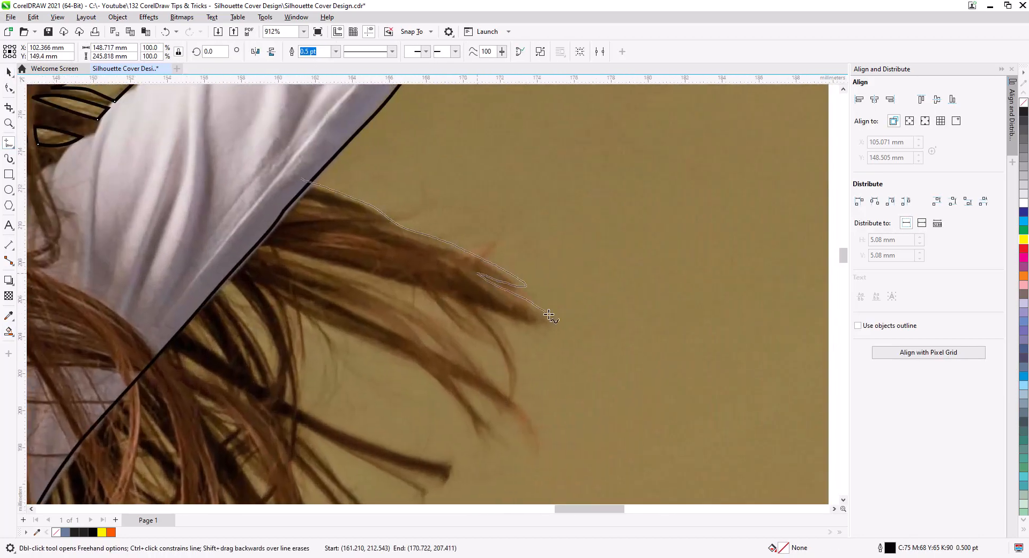
mouse_move(485, 343)
mouse_down()
mouse_move(249, 237)
mouse_move(437, 332)
mouse_move(517, 404)
mouse_move(480, 429)
mouse_up()
drag(317, 418, 310, 423)
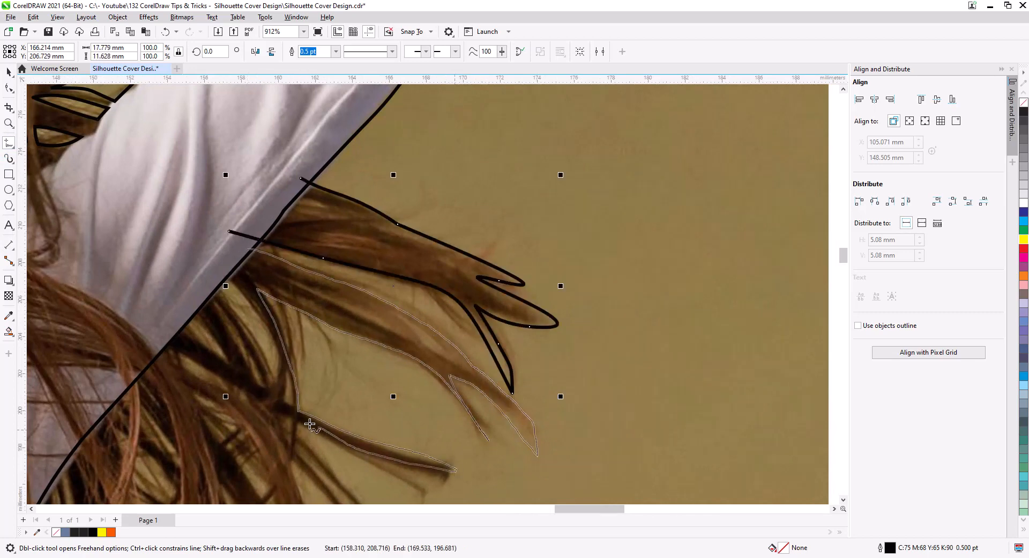
drag(346, 483, 347, 484)
Step: Trace the narrow lower strand tips and the bottom hair edge back to the side of the shirt
mouse_move(347, 485)
mouse_down()
mouse_move(260, 286)
mouse_move(214, 256)
mouse_up()
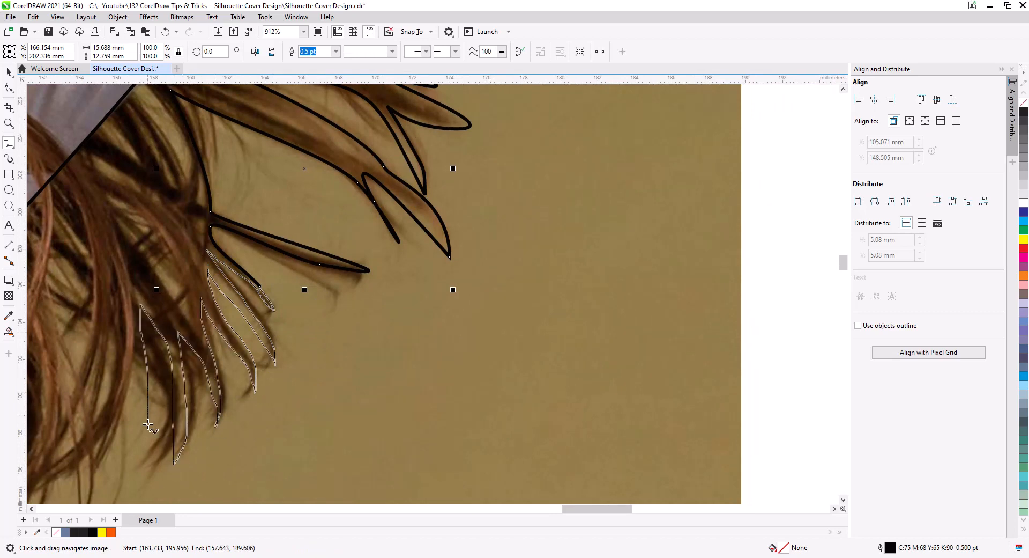
drag(137, 342, 136, 341)
mouse_move(134, 367)
mouse_down()
mouse_move(341, 185)
mouse_move(275, 286)
mouse_up()
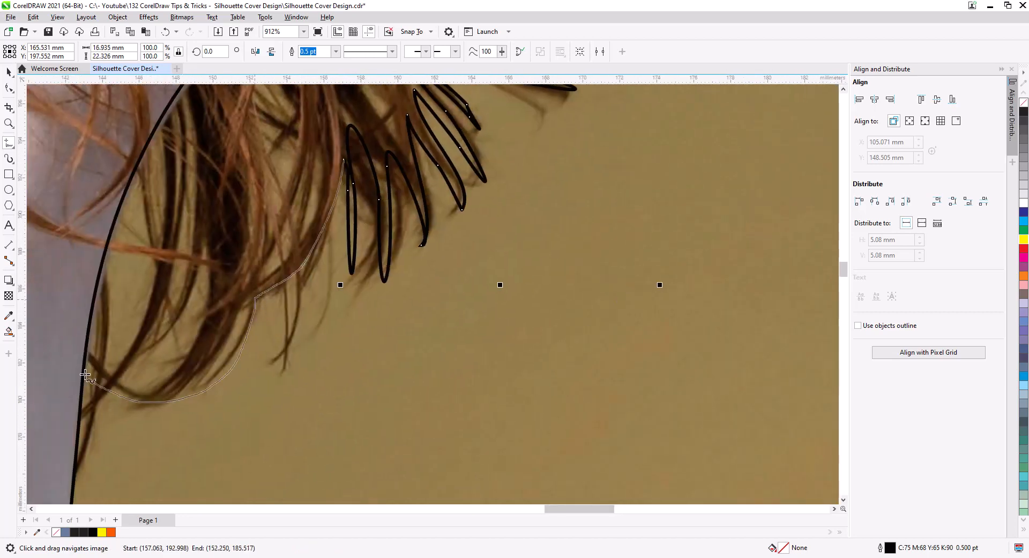
drag(85, 374, 56, 330)
Step: Draw the long narrow gaps between the lowest strands along the shirt's edge with freehand curves
mouse_move(76, 324)
mouse_down()
mouse_move(87, 345)
mouse_move(156, 261)
mouse_move(79, 243)
mouse_up()
mouse_move(100, 223)
mouse_down()
mouse_move(147, 238)
mouse_move(101, 157)
mouse_up()
mouse_move(142, 141)
mouse_down()
mouse_move(155, 172)
mouse_move(158, 102)
mouse_up()
drag(165, 337, 135, 404)
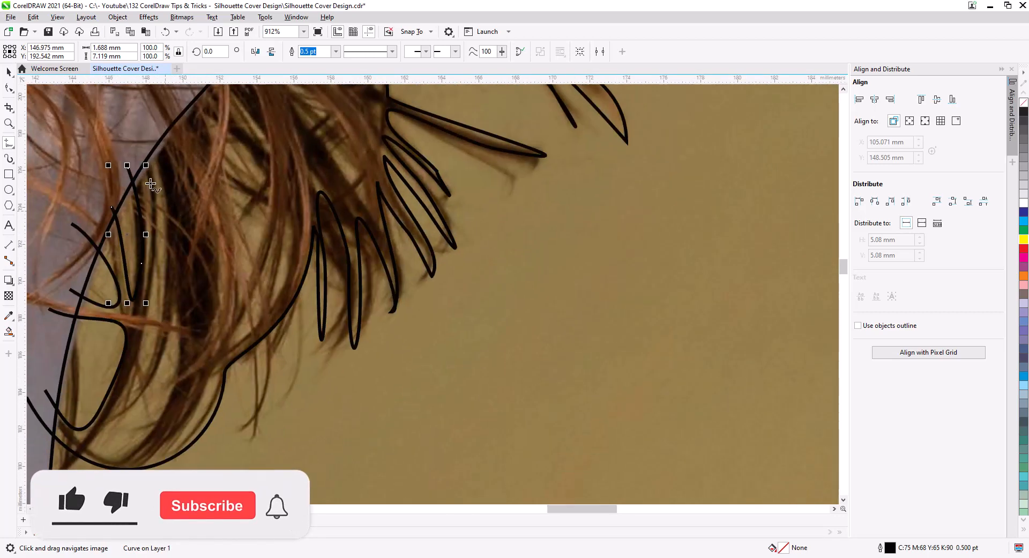
mouse_move(141, 154)
mouse_down()
mouse_move(157, 263)
mouse_move(110, 448)
mouse_move(177, 316)
mouse_move(125, 423)
mouse_up()
mouse_move(212, 371)
mouse_down()
mouse_move(177, 435)
mouse_move(202, 411)
mouse_move(212, 371)
mouse_up()
Step: Draw the gaps in the middle of the hair mass, including a tall one about 2.8 mm wide and 13.3 mm high
drag(239, 211, 207, 271)
mouse_move(155, 151)
mouse_down()
mouse_move(176, 188)
mouse_move(171, 119)
mouse_up()
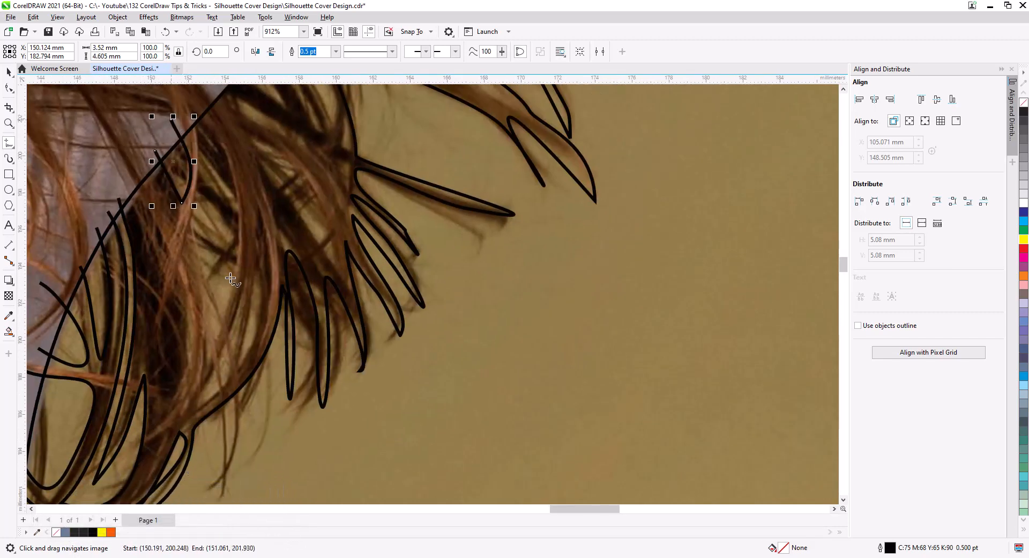
drag(201, 186, 196, 268)
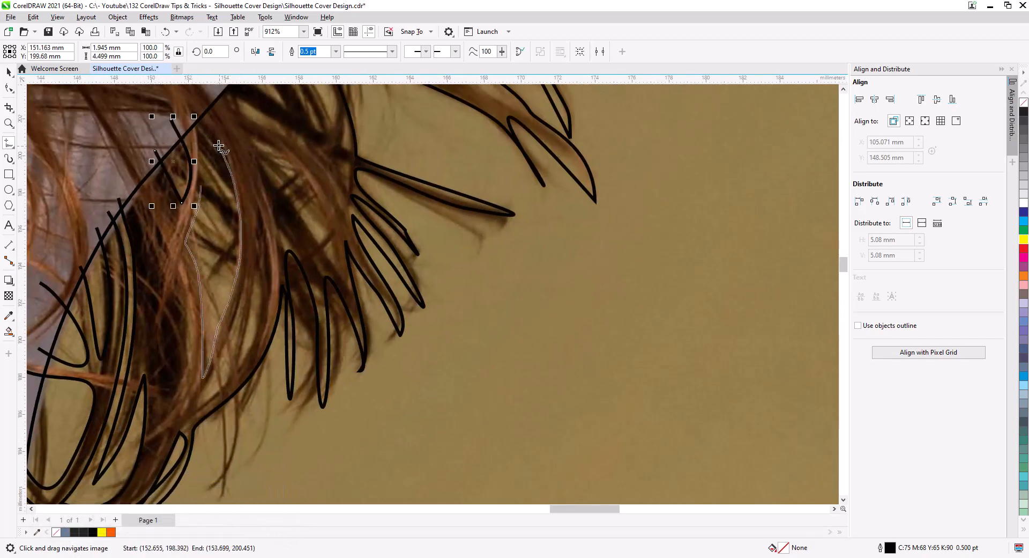
drag(201, 155, 201, 185)
drag(255, 286, 231, 308)
drag(234, 247, 201, 405)
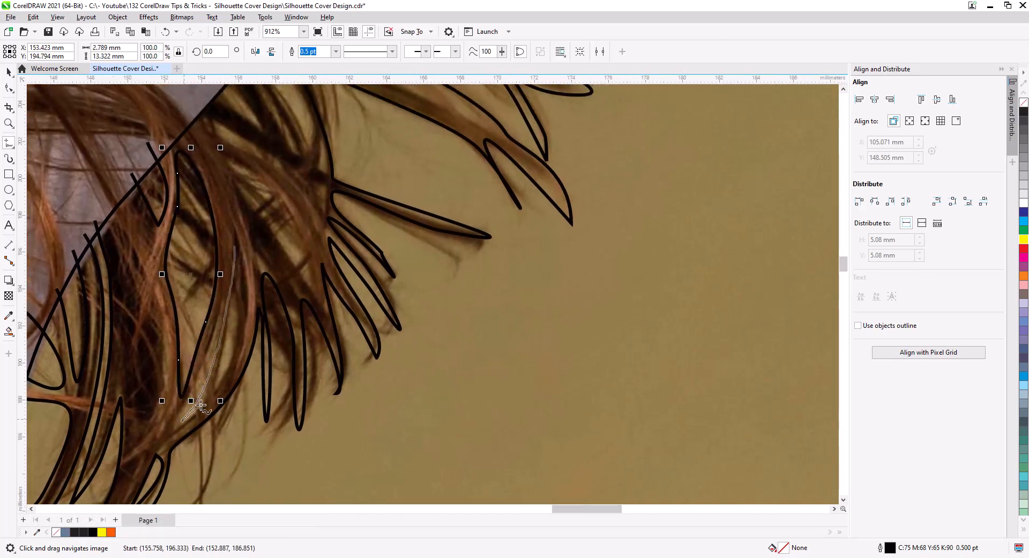
Step: Draw the remaining small gaps between the strands up to the underside of the raised arm
drag(235, 234, 234, 246)
drag(264, 271, 226, 324)
mouse_move(196, 239)
mouse_down()
mouse_move(276, 337)
mouse_move(195, 229)
mouse_move(196, 238)
mouse_up()
mouse_move(268, 254)
mouse_down()
mouse_move(175, 171)
mouse_move(198, 134)
mouse_move(183, 119)
mouse_up()
mouse_move(207, 106)
mouse_down()
mouse_move(269, 191)
mouse_move(209, 87)
mouse_up()
scroll(298, 351, down, 2)
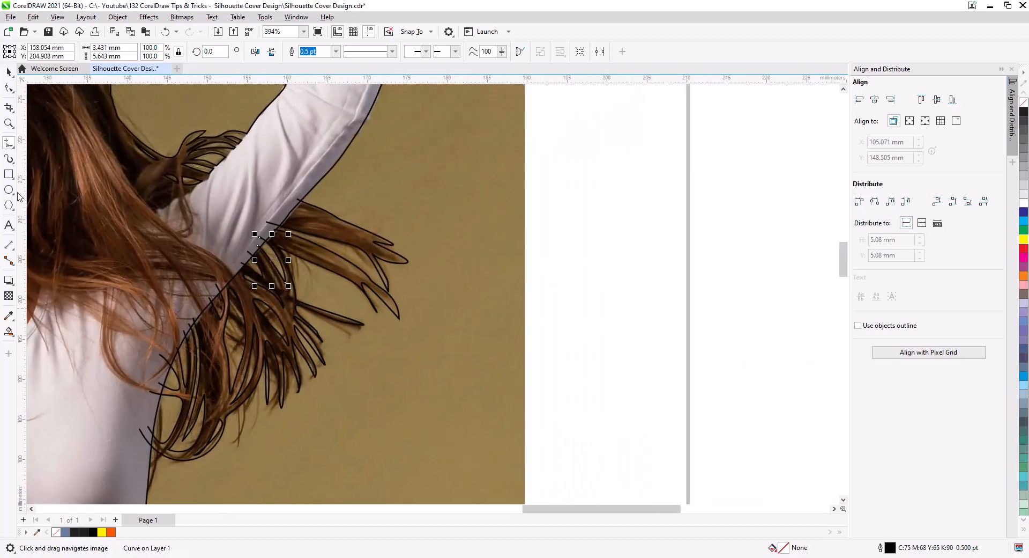
Step: Reshape the lower edges of the second forked strand and curve its long outer tip
click(9, 88)
scroll(382, 307, up, 4)
click(328, 269)
drag(276, 208, 260, 211)
drag(404, 414, 402, 394)
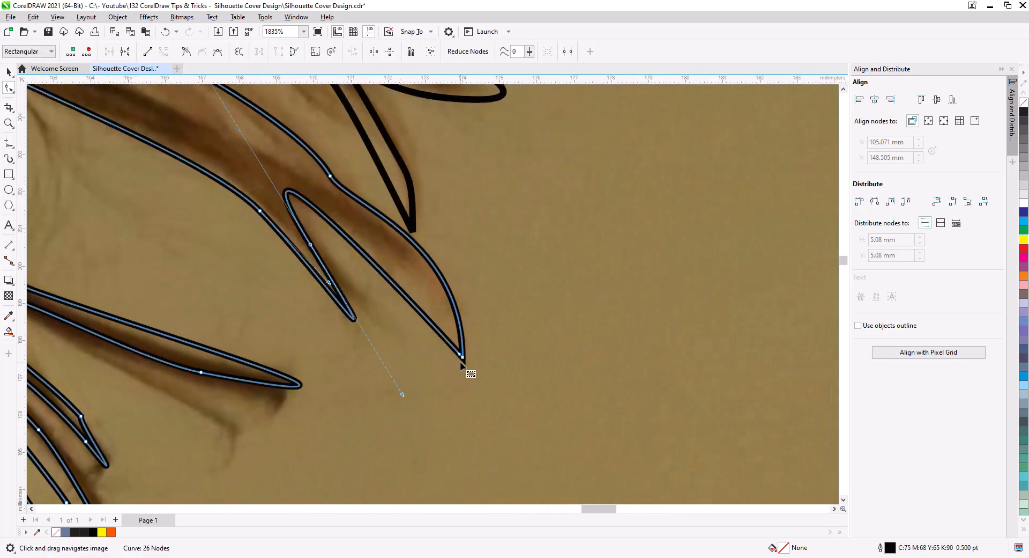
drag(459, 355, 441, 290)
Step: Add a cusp node where that strand forks and reshape both edges of the fork and its shorter tip
double_click(288, 178)
key(c)
drag(321, 174, 327, 208)
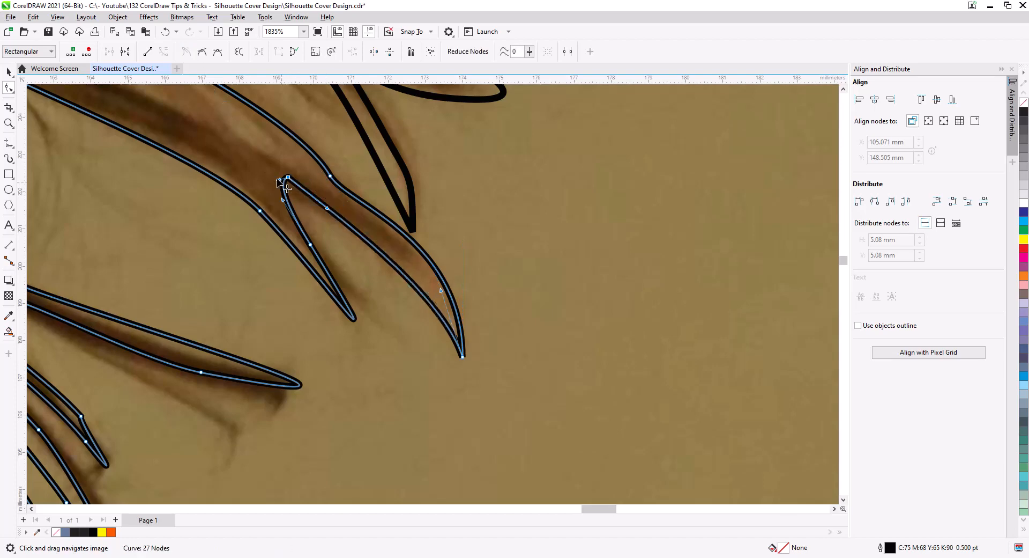
drag(280, 180, 304, 207)
drag(310, 245, 332, 270)
drag(305, 226, 321, 251)
drag(288, 177, 286, 187)
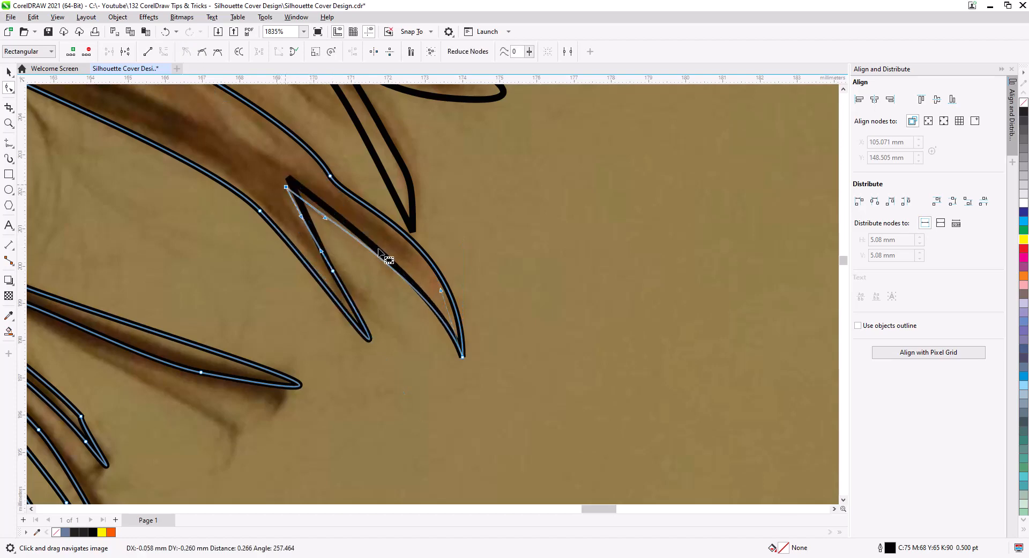
drag(441, 290, 428, 363)
Step: Adjust the curve handle at the narrow lower tip of the uppermost strand
click(390, 323)
click(390, 367)
drag(389, 308, 390, 345)
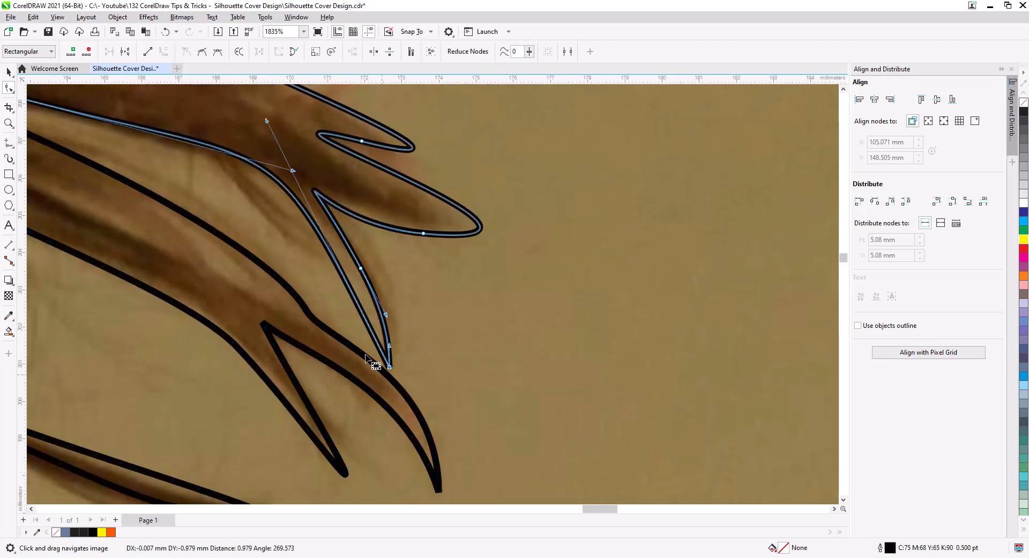
Step: Create a filled shape from the hair behind the arm with Smart Fill and weld it to the body outline
scroll(366, 357, down, 5)
click(9, 331)
click(300, 419)
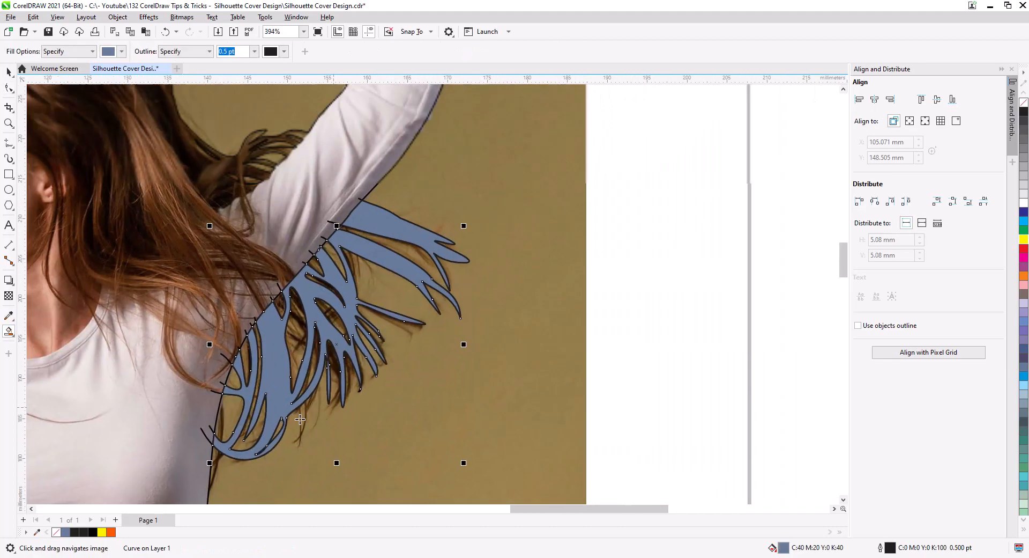
drag(300, 419, 291, 425)
key(space)
shift+click(320, 184)
click(315, 51)
Step: Delete the leftover freehand lines around the hair behind the raised arm
drag(289, 343, 335, 268)
drag(696, 404, 176, 198)
key(Delete)
Step: Fill the woman's body outline with black
drag(352, 304, 335, 350)
key(space)
scroll(368, 236, down, 3)
click(369, 236)
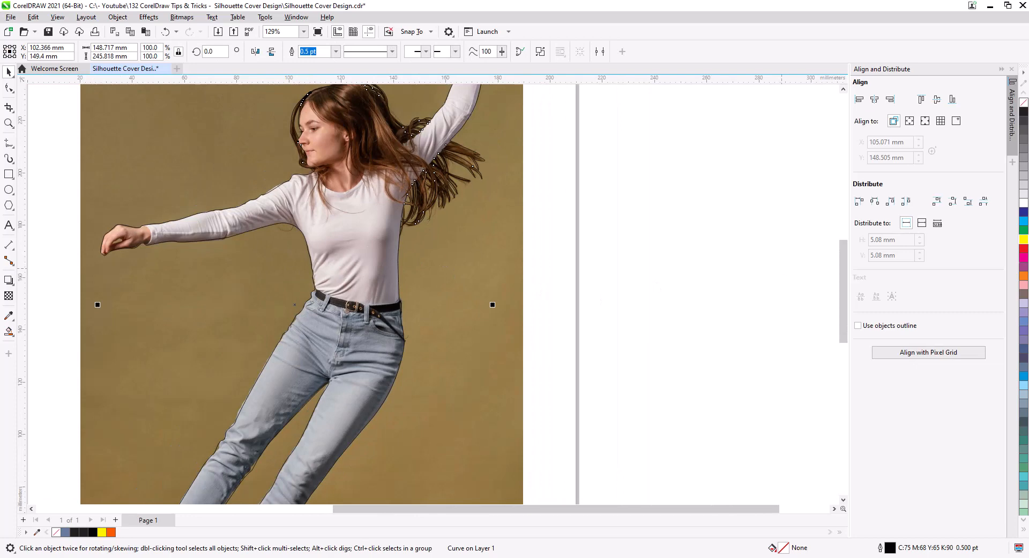
click(1024, 111)
click(695, 204)
Step: Unlock the photo of the woman and move it off the page, away from the silhouette
scroll(586, 243, down, 2)
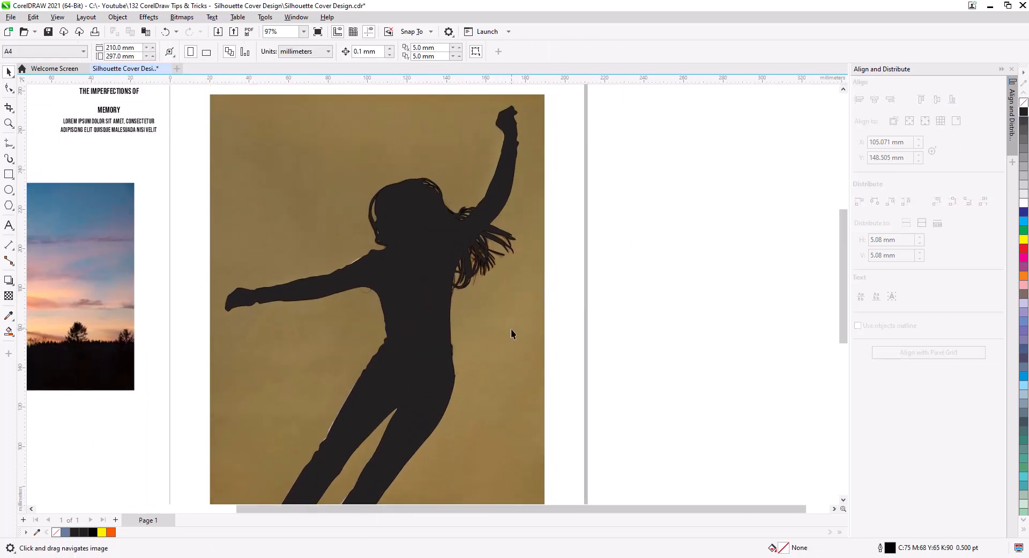
right_click(513, 344)
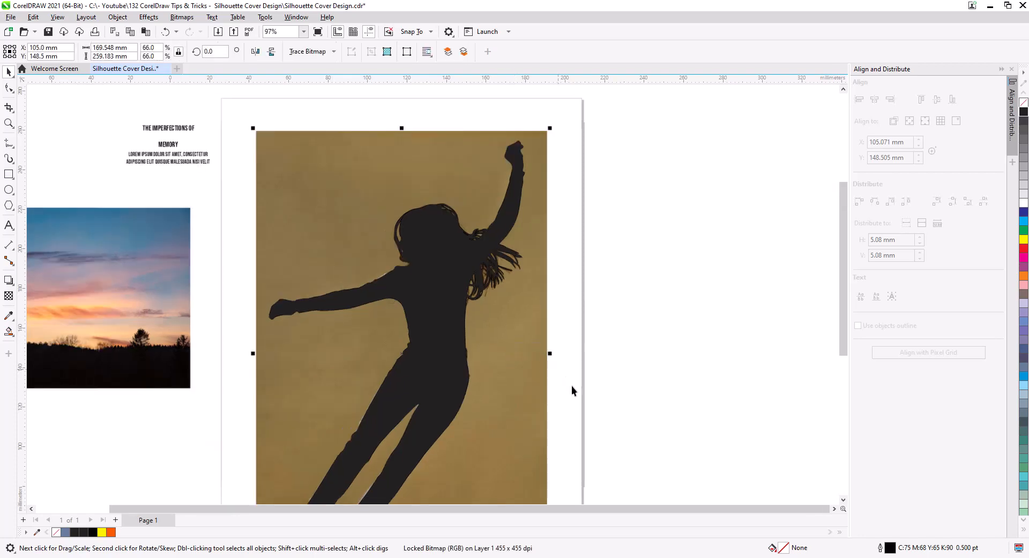
scroll(572, 387, down, 2)
drag(596, 422, 527, 272)
drag(404, 333, 799, 354)
drag(733, 341, 873, 372)
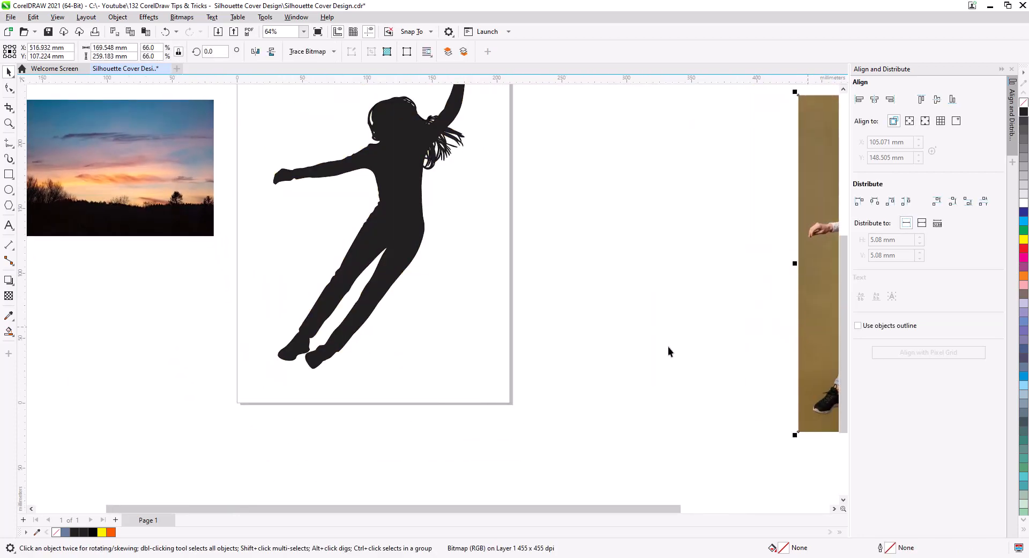
click(490, 289)
drag(490, 288, 555, 397)
scroll(479, 244, up, 3)
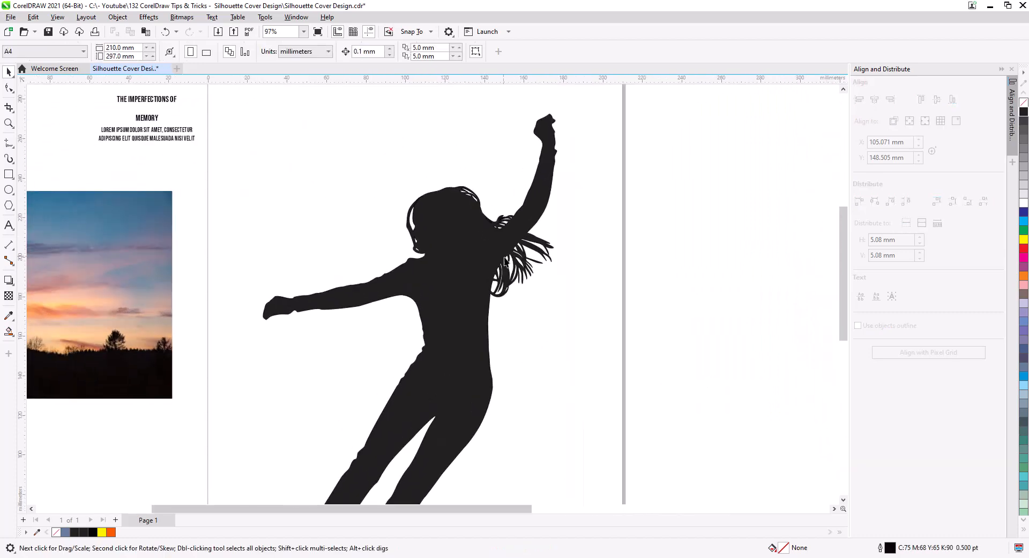
Step: Undo the photo's move and unlocking and the silhouette's black fill
click(454, 362)
scroll(494, 383, down, 2)
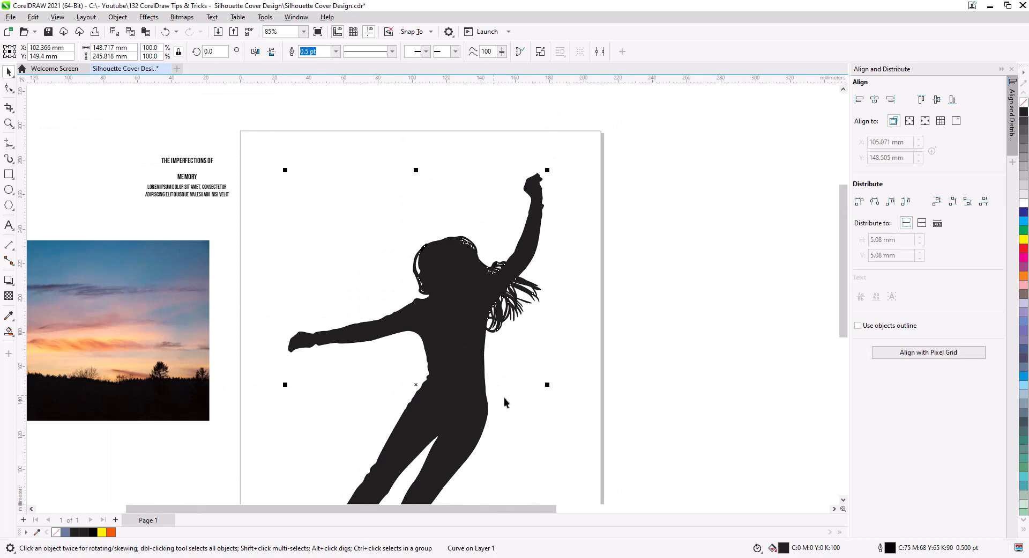
key(ctrl+z)
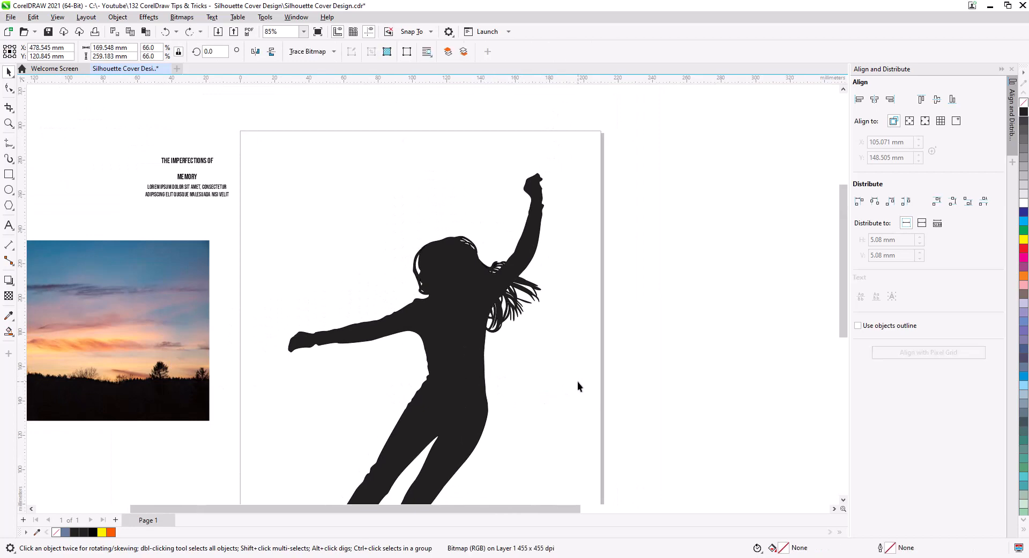
key(ctrl+z)
key(ctrl+z)
key(ctrl+z)
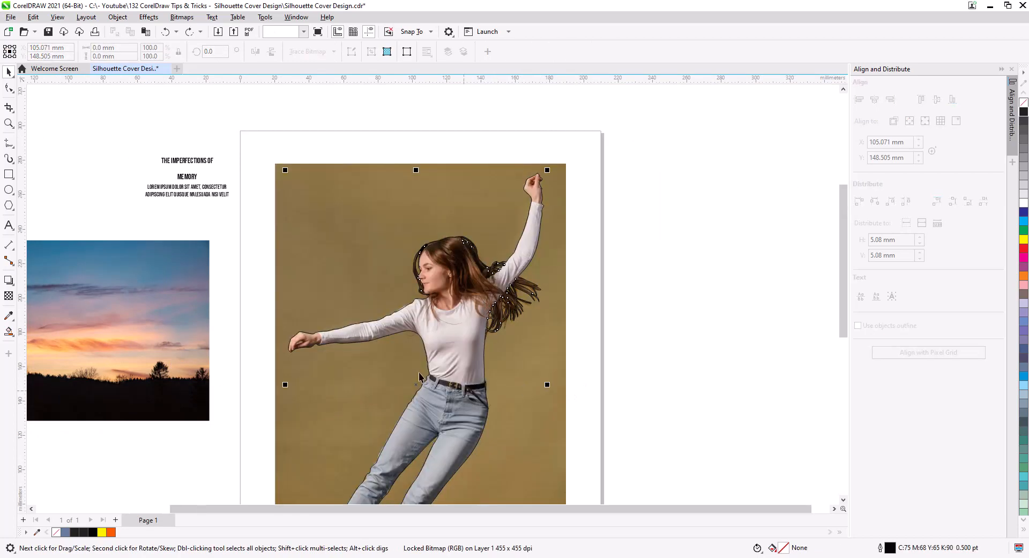
Step: Trace the gap between the thumb and fingers of the outstretched hand as a freehand shape about 3.9 by 2.5 mm
click(268, 361)
scroll(301, 348, up, 5)
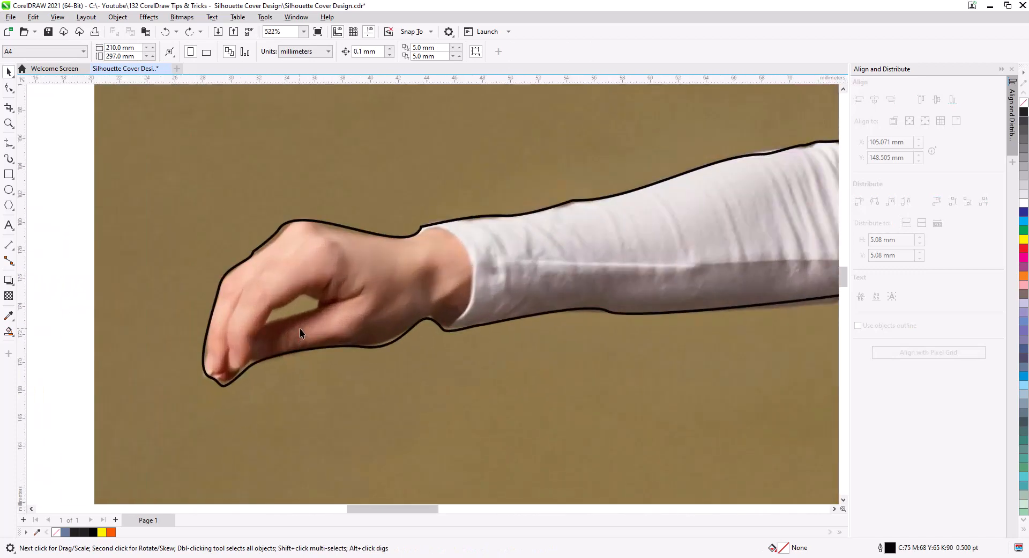
scroll(308, 365, up, 5)
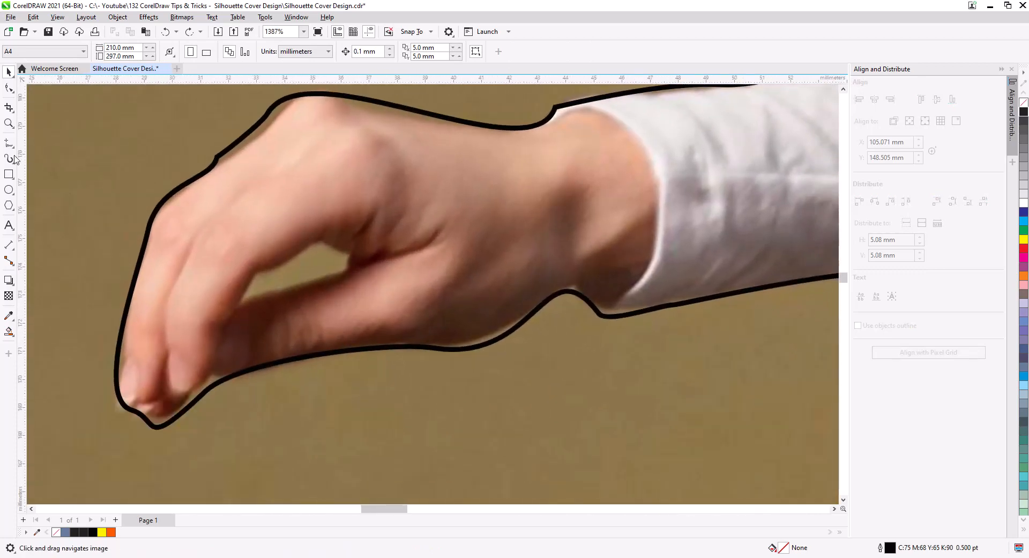
click(9, 144)
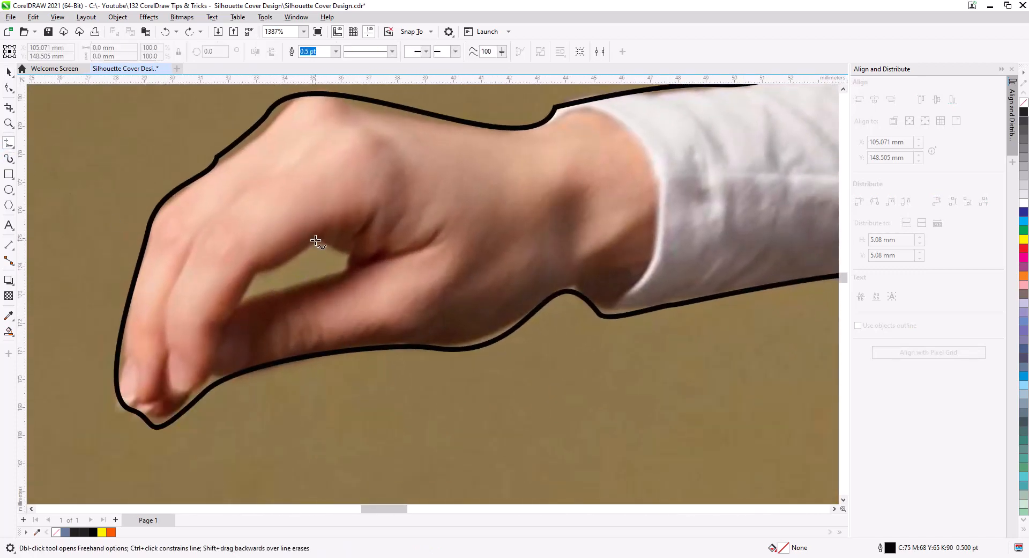
drag(316, 241, 293, 261)
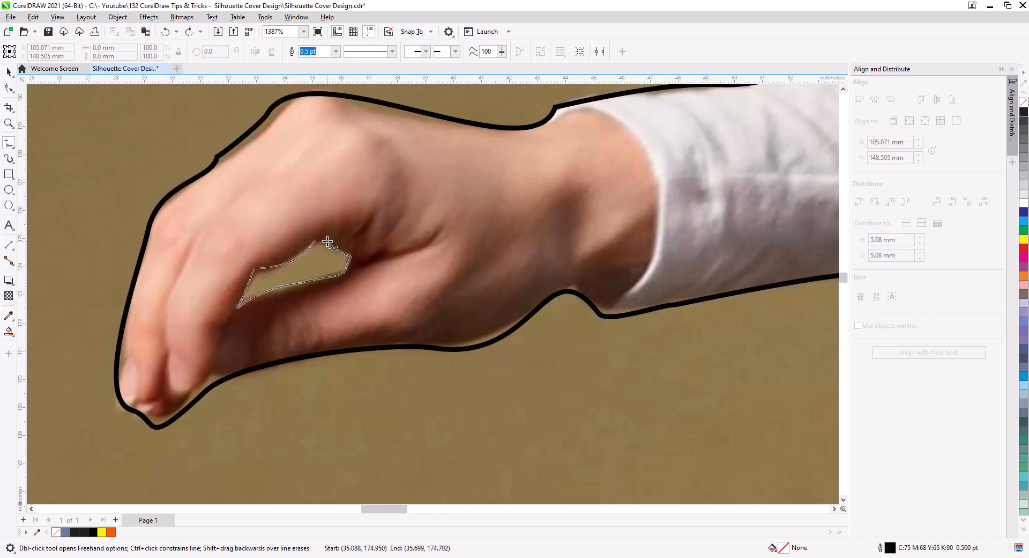
drag(318, 240, 318, 239)
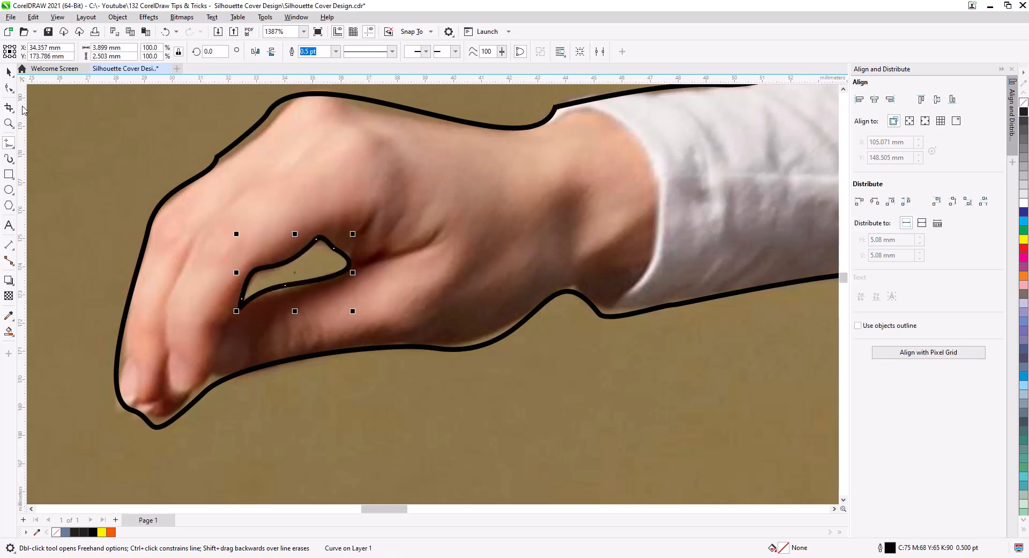
Step: Combine the finger gap with the body outline and fill the resulting silhouette with black
shift+click(319, 171)
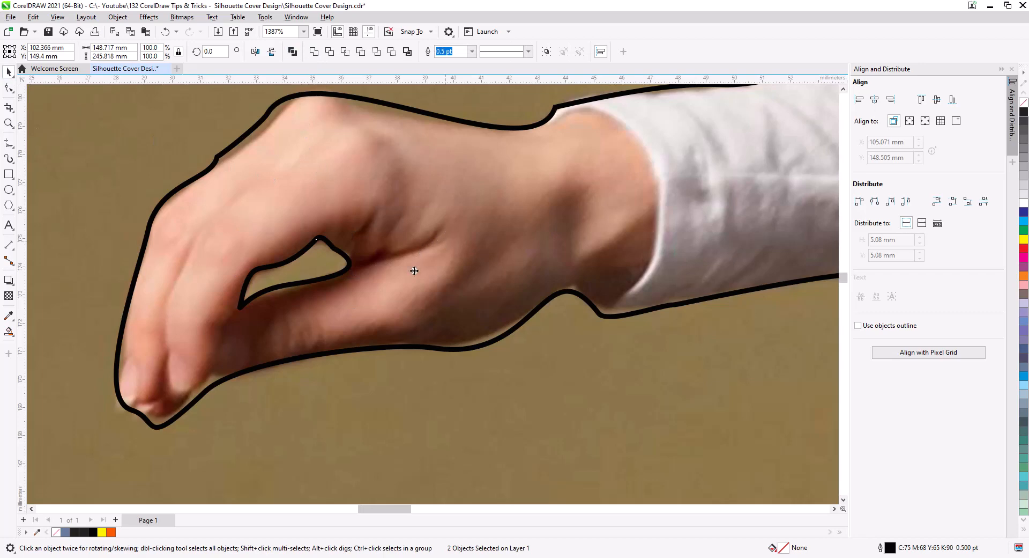
key(ctrl+l)
scroll(414, 270, down, 10)
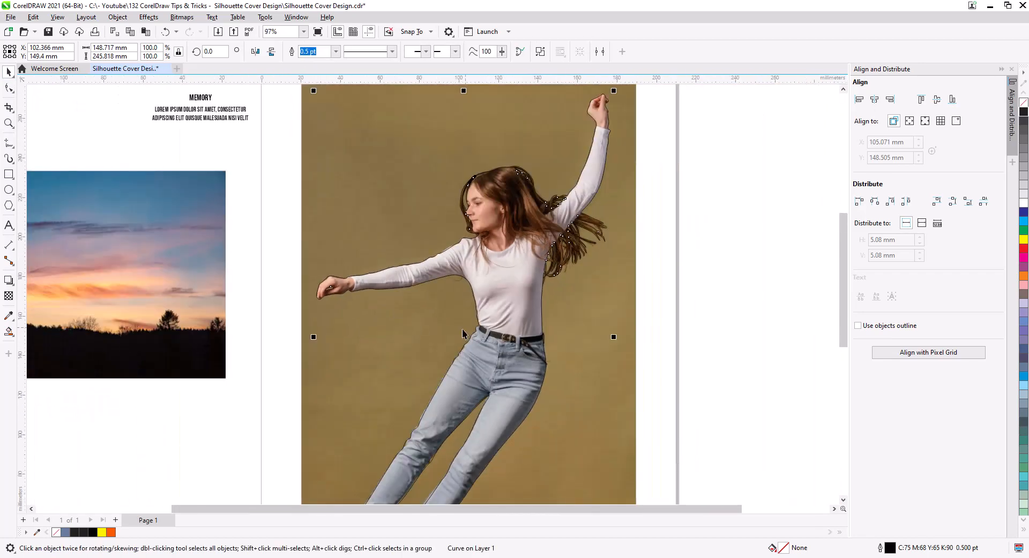
drag(671, 392, 581, 362)
click(1024, 111)
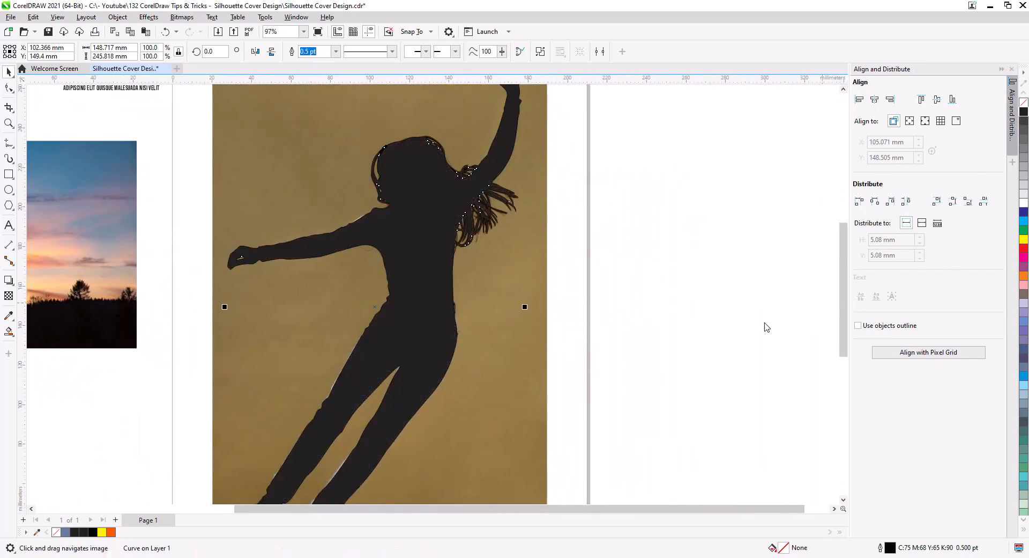
Step: Fill the woman's silhouette with black from the document palette and clear the selection
click(93, 531)
click(621, 332)
drag(226, 340, 512, 354)
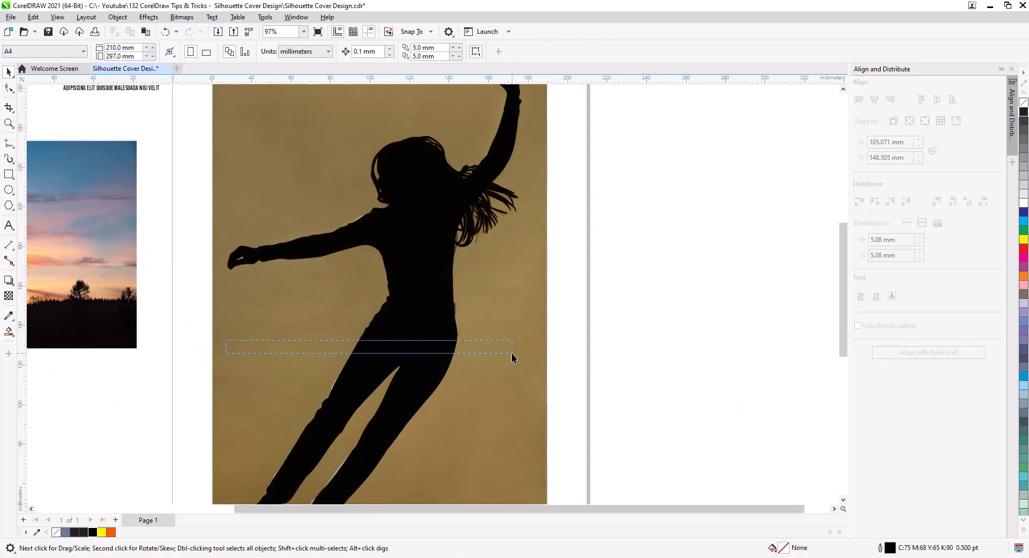
Step: Unlock the photo of the woman and move it off the page, leaving only the silhouette on it
right_click(278, 343)
key(Escape)
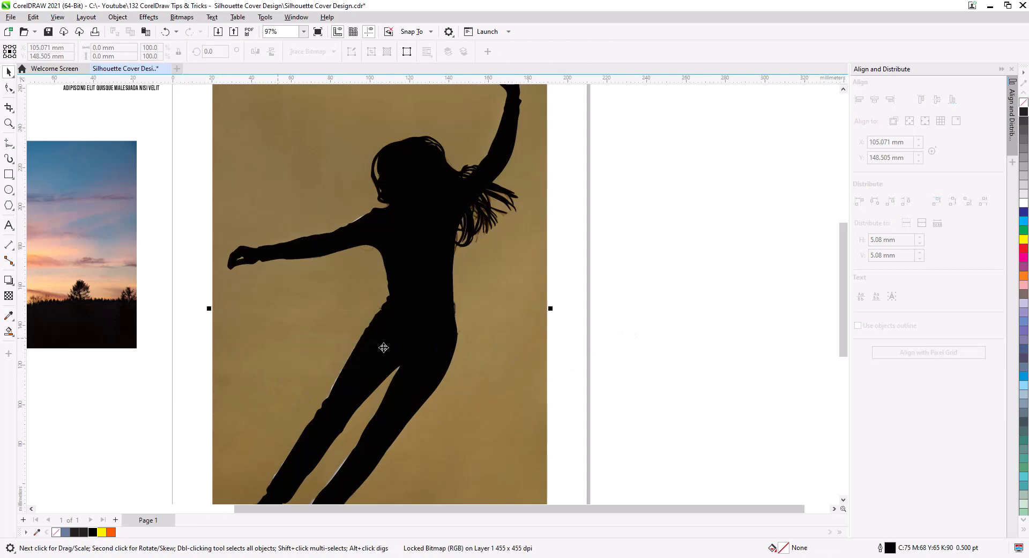
drag(339, 346, 675, 358)
scroll(670, 358, down, 2)
drag(650, 409, 594, 351)
drag(708, 325, 813, 375)
click(657, 351)
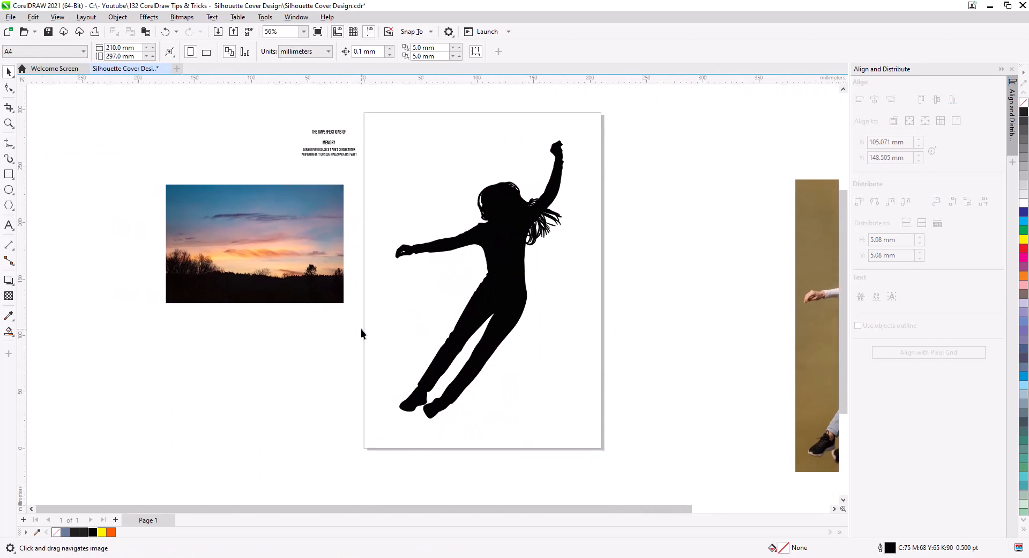
Step: Create a 210 by 297 mm page-frame rectangle and move the sunset photo so it overlaps the page's left edge
double_click(9, 174)
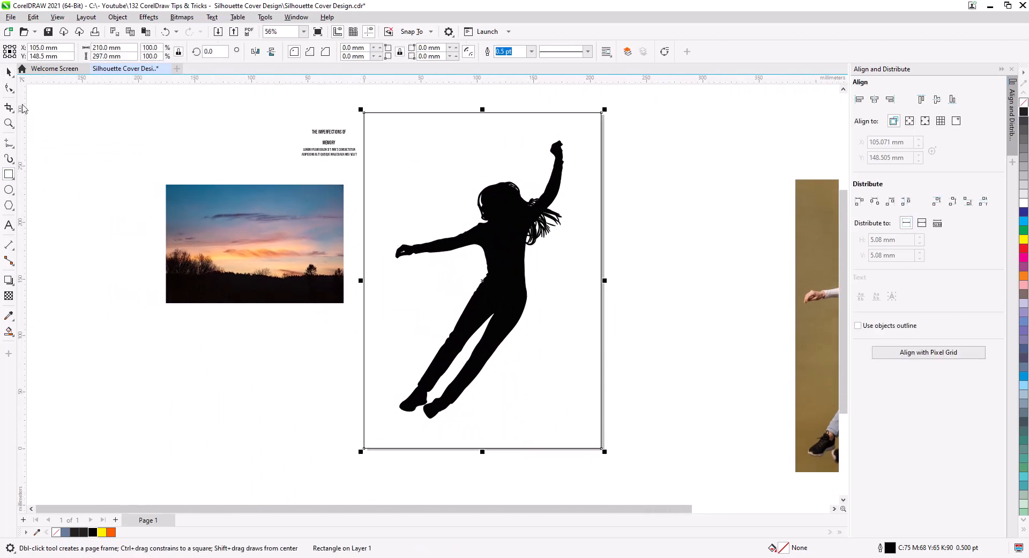
click(8, 74)
click(239, 265)
drag(238, 265, 244, 324)
Step: Adjust the sunset photo with Brightness/Contrast/Intensity, setting brightness to -24 and contrast to 47
scroll(423, 339, up, 2)
scroll(276, 347, up, 1)
drag(294, 349, 290, 376)
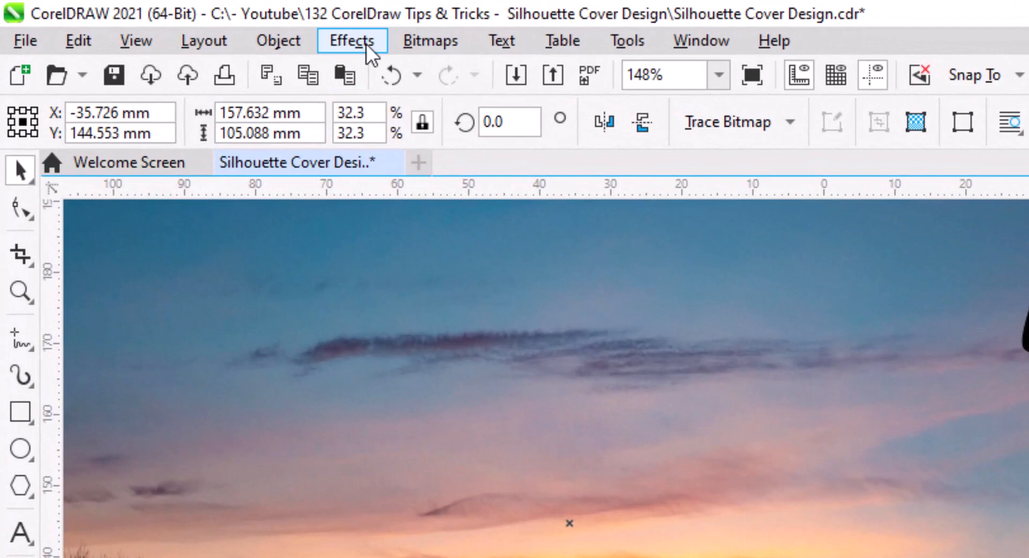
click(367, 46)
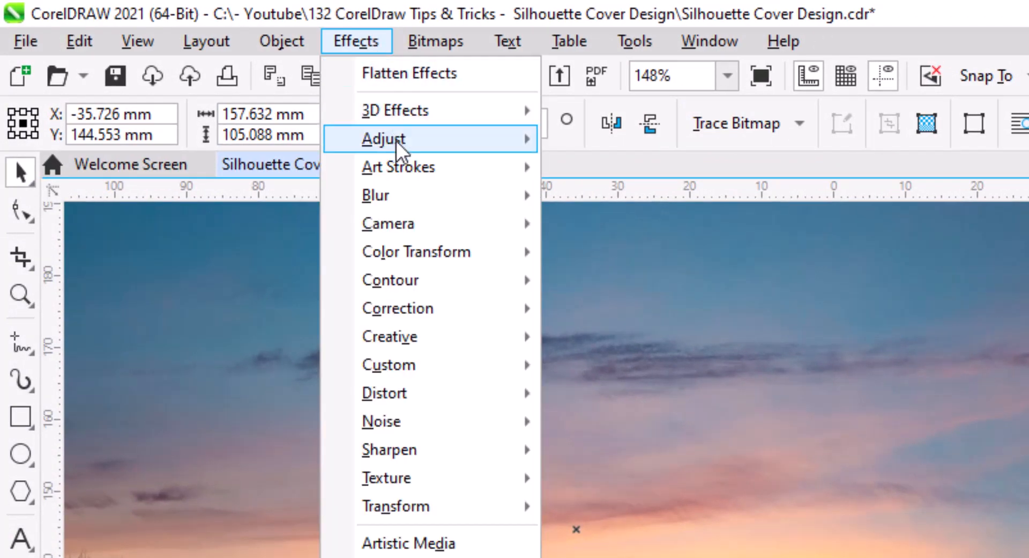
mouse_move(399, 151)
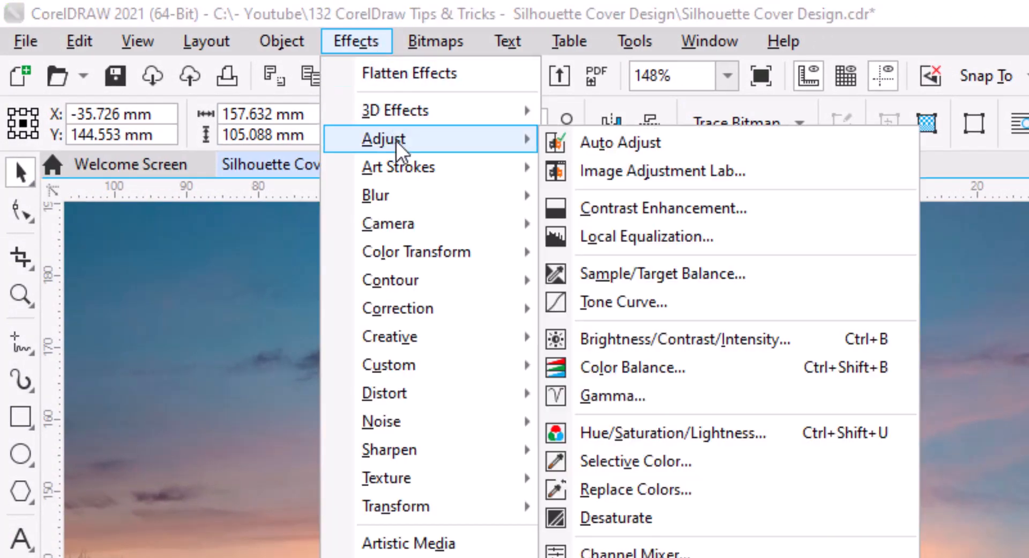
click(724, 339)
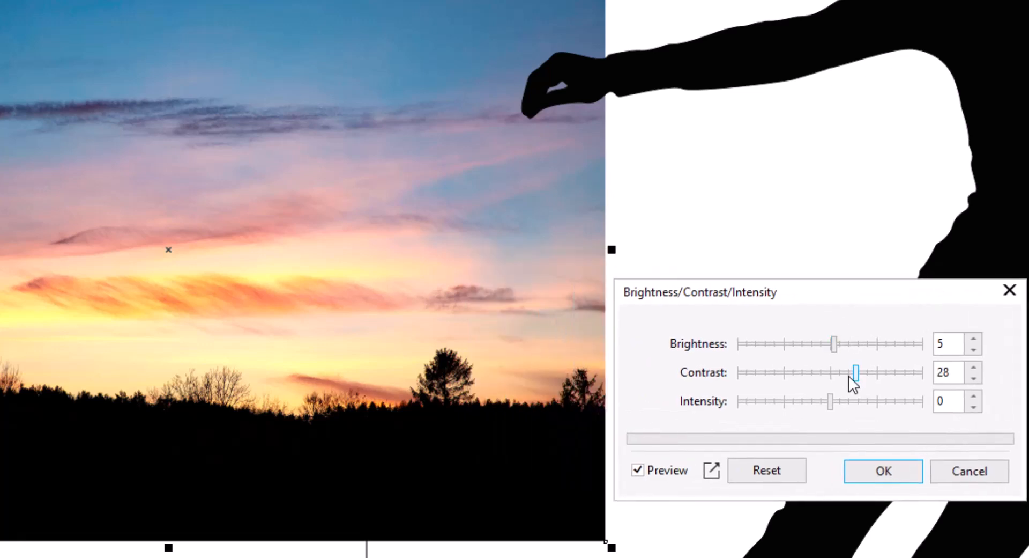
drag(856, 379, 869, 379)
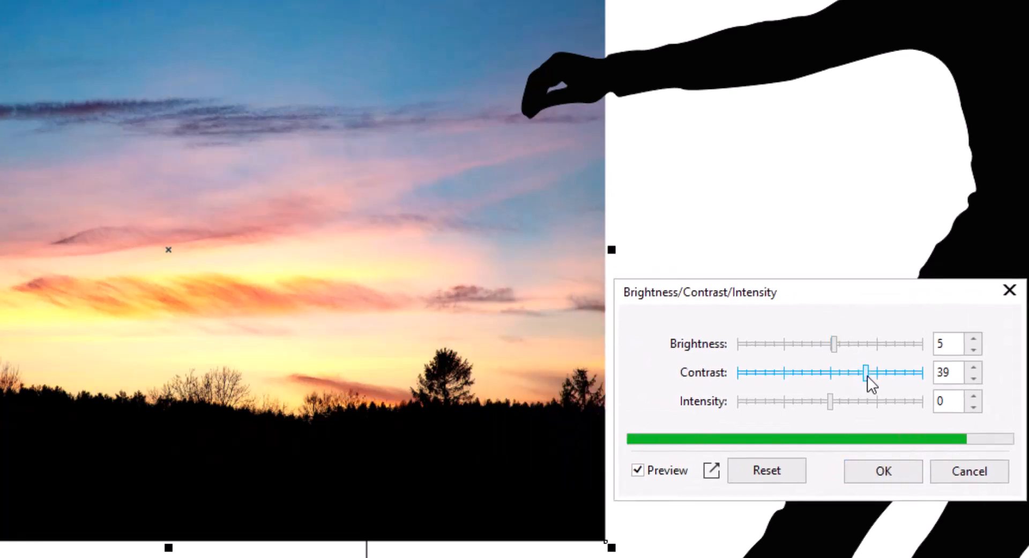
drag(833, 346, 808, 347)
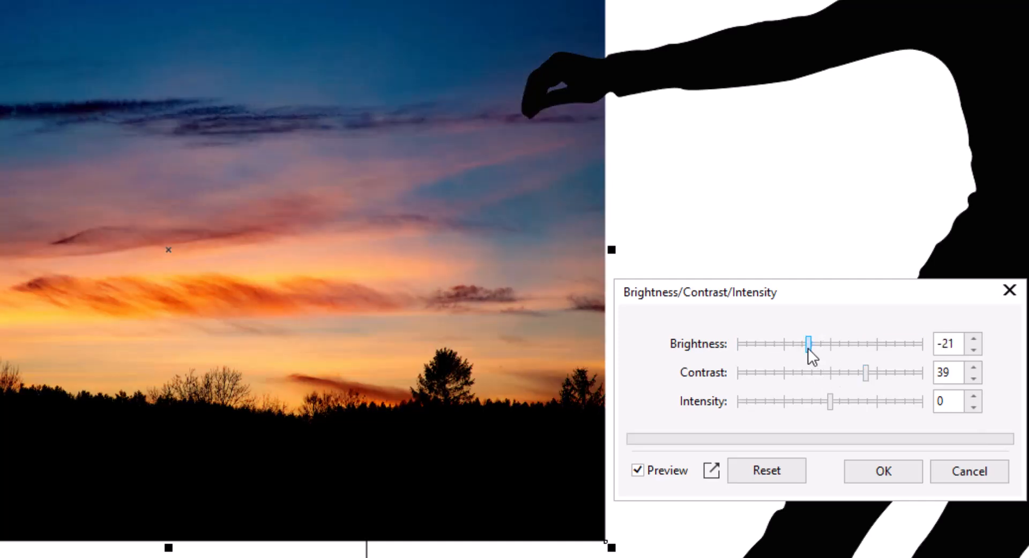
drag(868, 377, 873, 375)
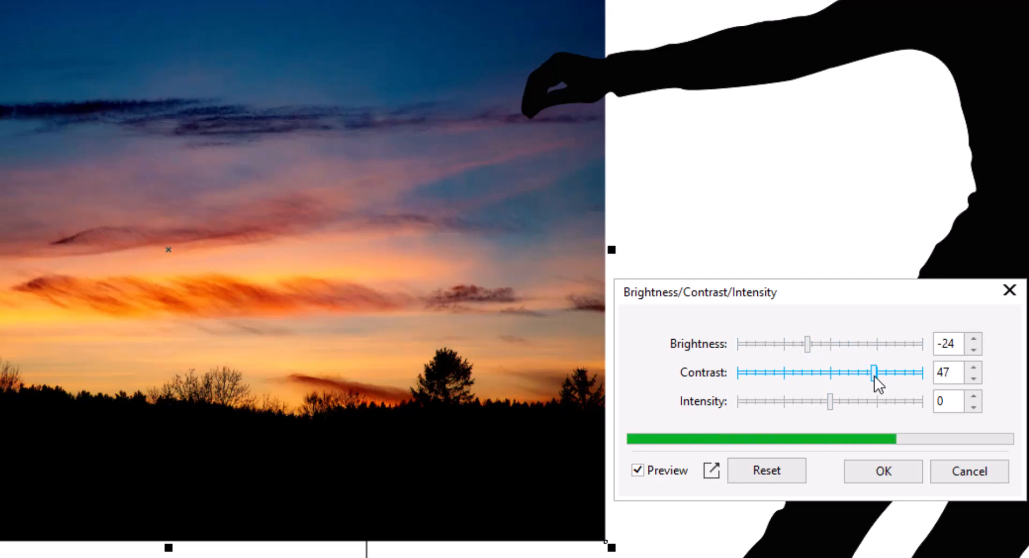
click(876, 474)
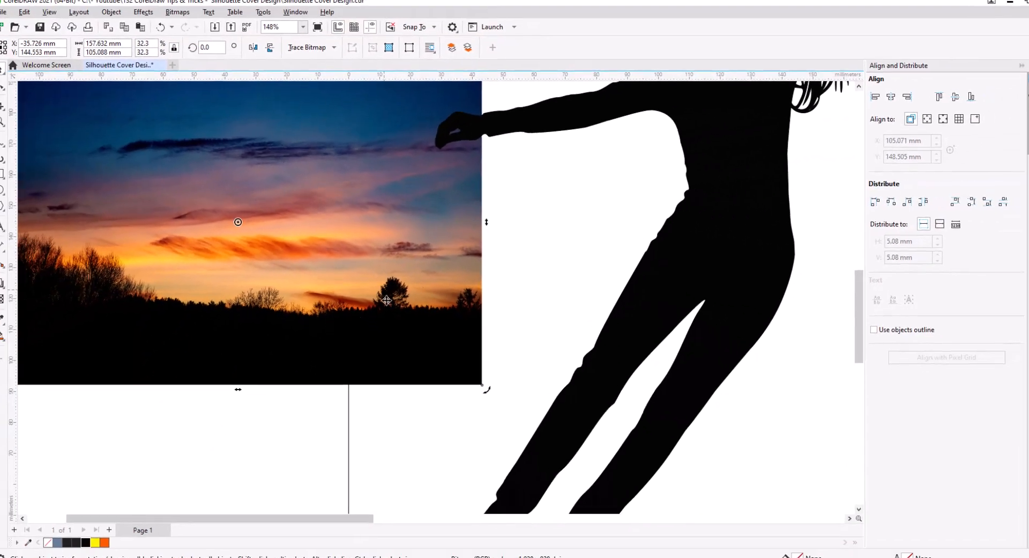
Step: Copy the page rectangle's 297 mm height and apply it to the sunset photo, scaling it proportionally
scroll(507, 440, down, 4)
click(506, 440)
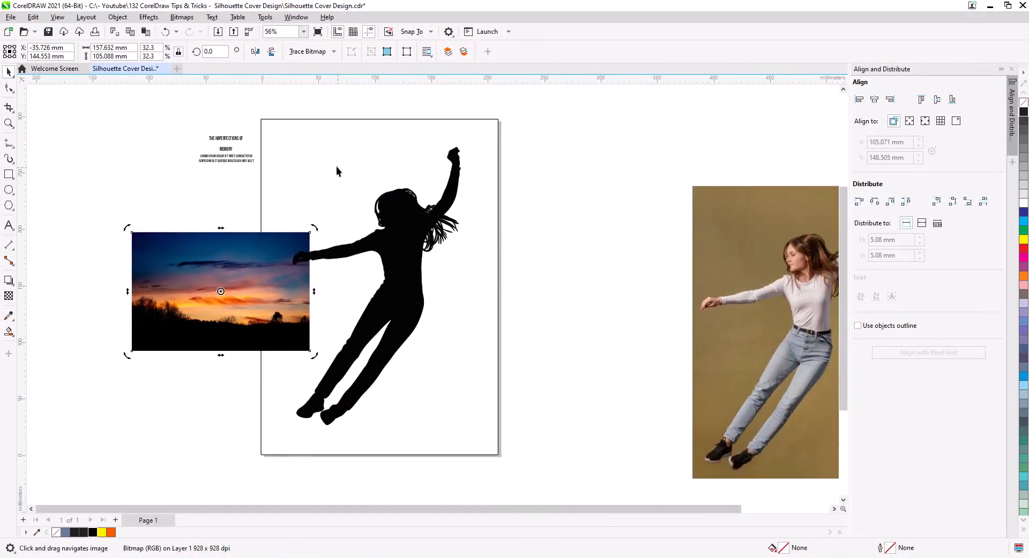
click(337, 167)
right_click(100, 56)
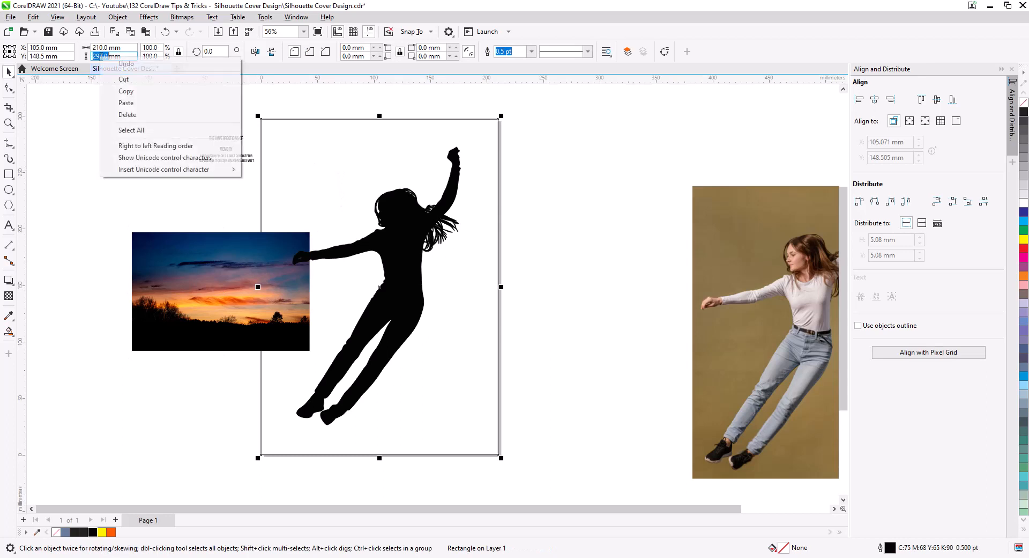
click(121, 89)
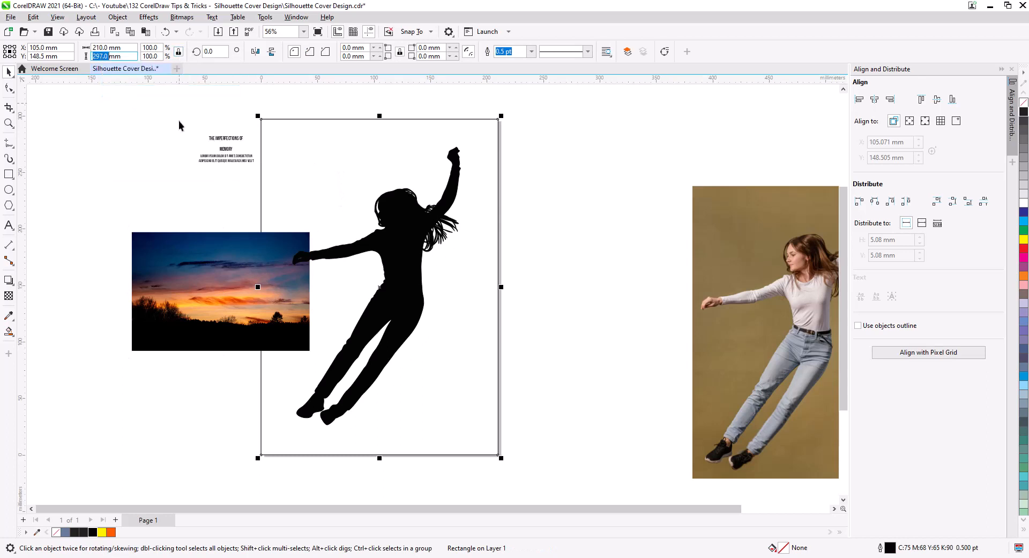
click(168, 238)
right_click(104, 57)
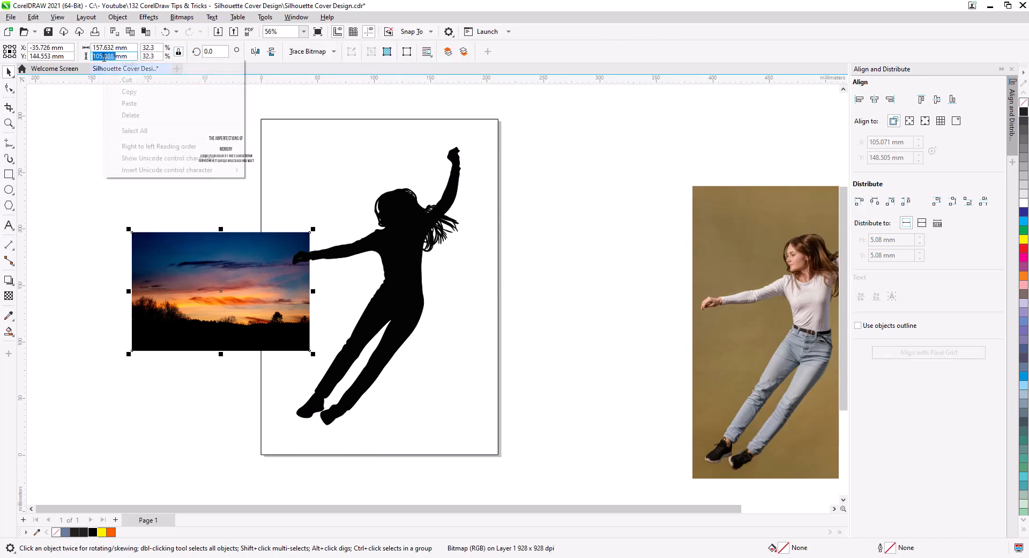
click(129, 103)
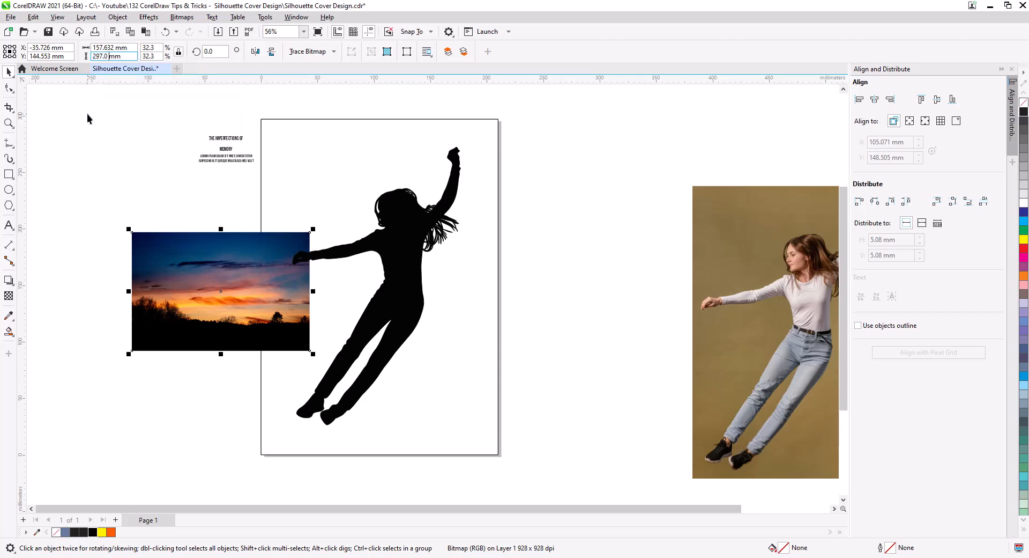
key(Return)
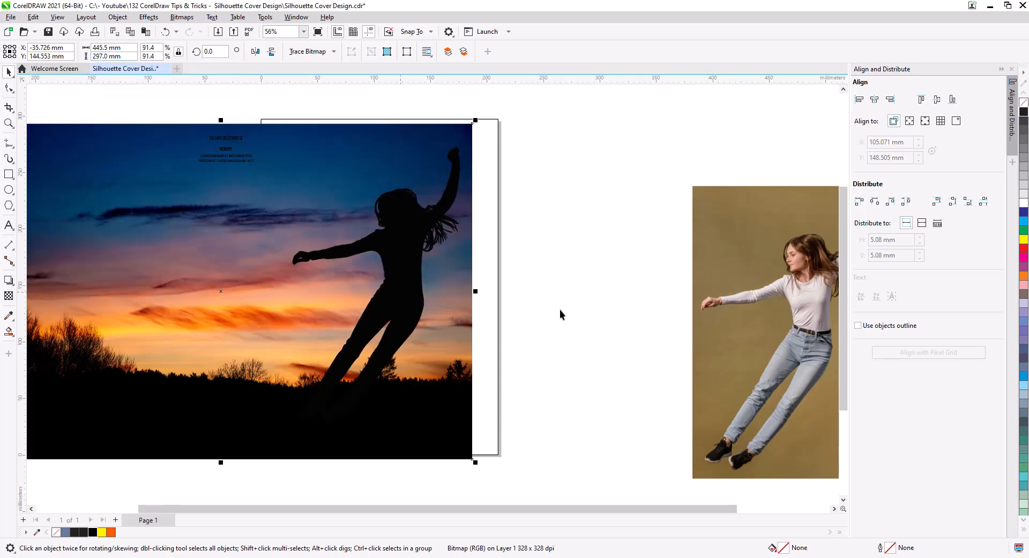
Step: Align the sunset photo with the page rectangle's right and top edges
shift+click(485, 347)
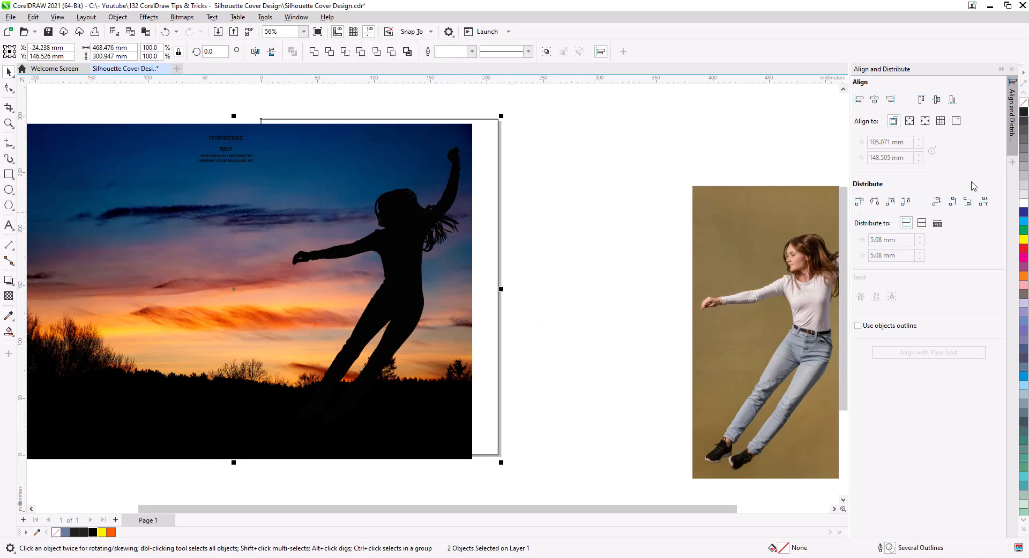
click(891, 101)
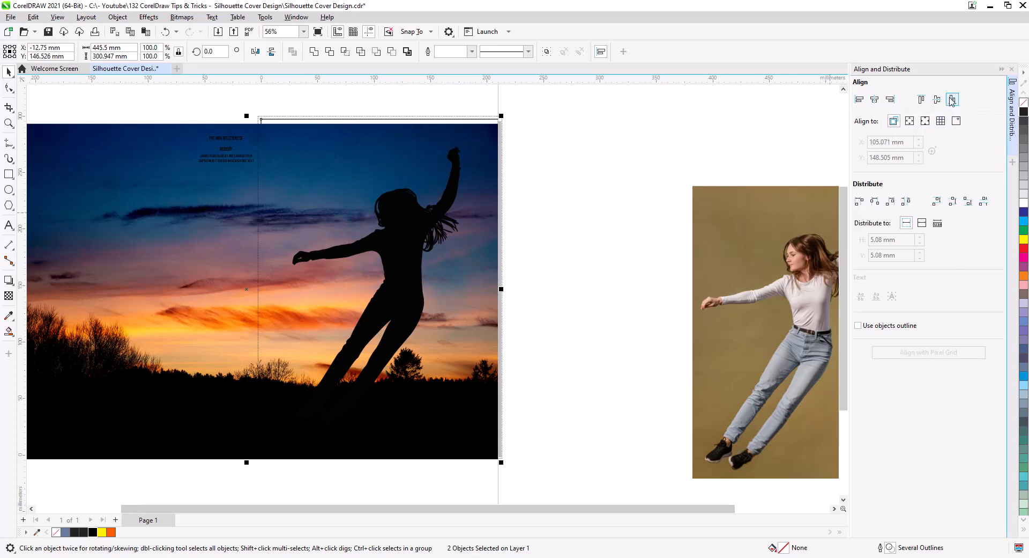
click(922, 100)
click(648, 224)
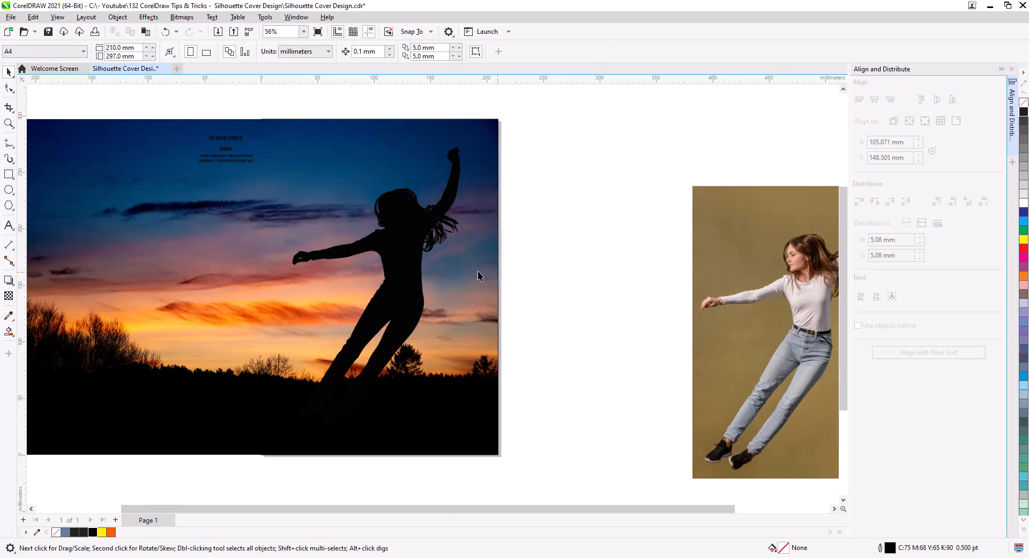
Step: Shift the sunset photo left to expose the page rectangle, and PowerClip the photo inside that rectangle
click(212, 231)
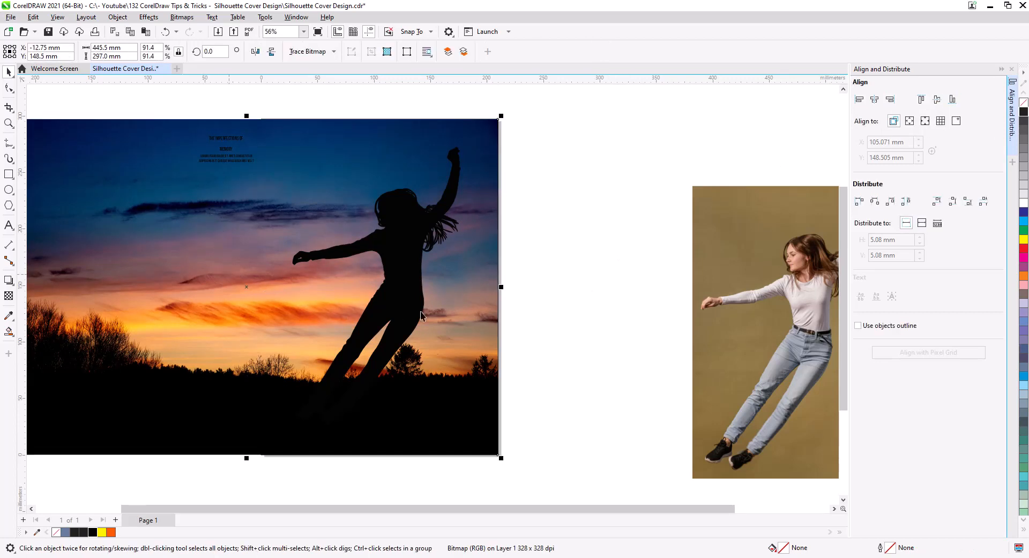
click(516, 330)
click(216, 278)
drag(262, 206, 239, 244)
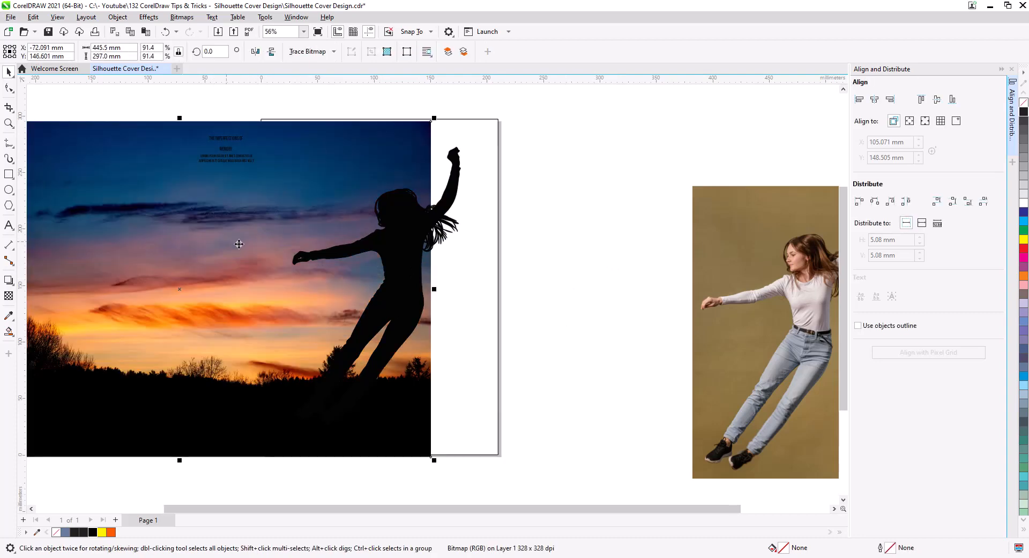
right_click(200, 232)
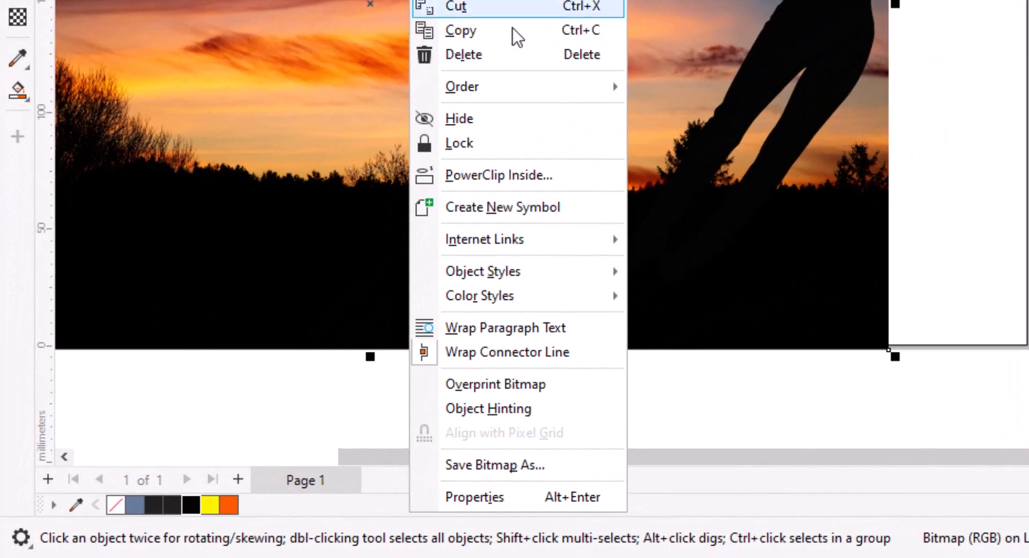
click(515, 176)
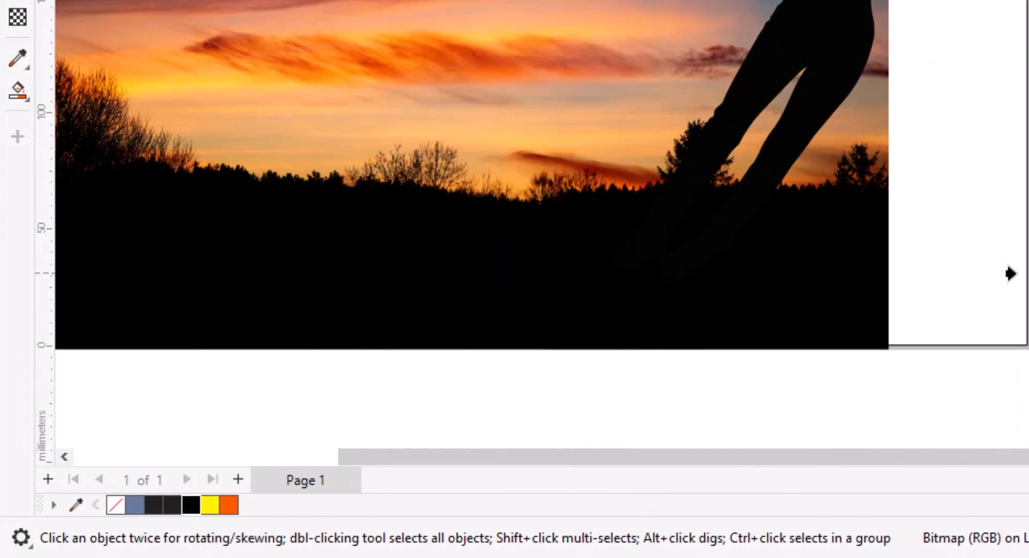
click(1007, 273)
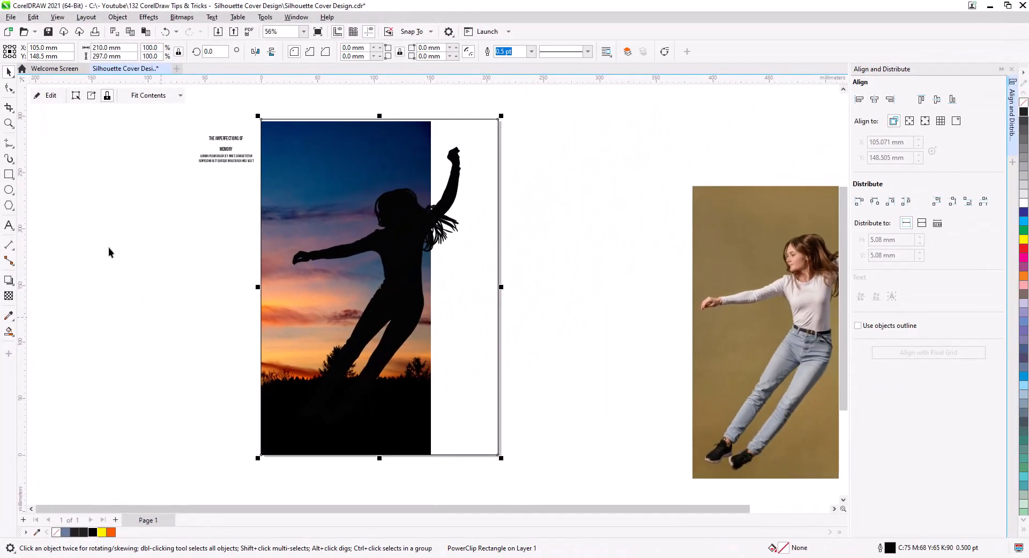
Step: Edit the PowerClip contents and move the sunset photo until its right edge meets the frame's right edge
click(47, 95)
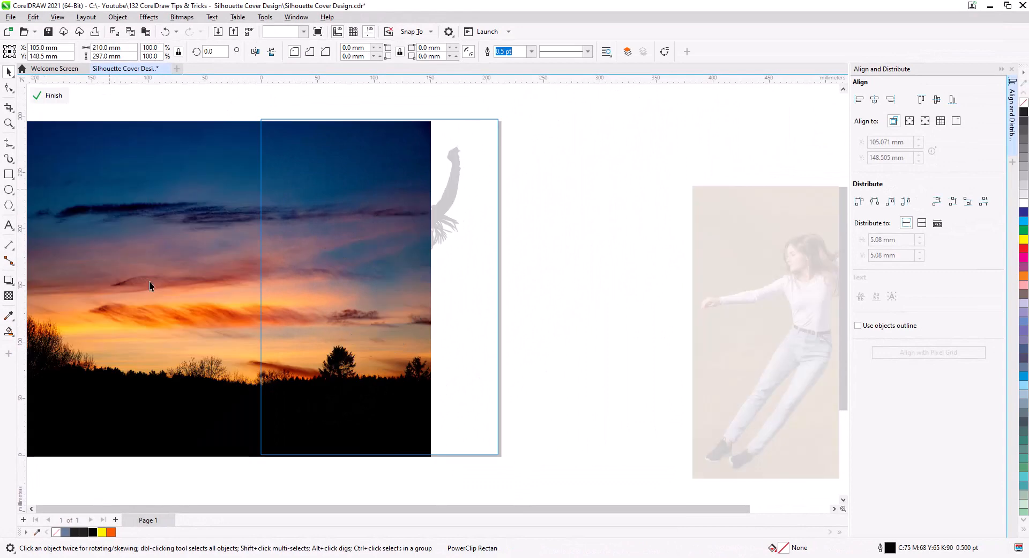
click(217, 327)
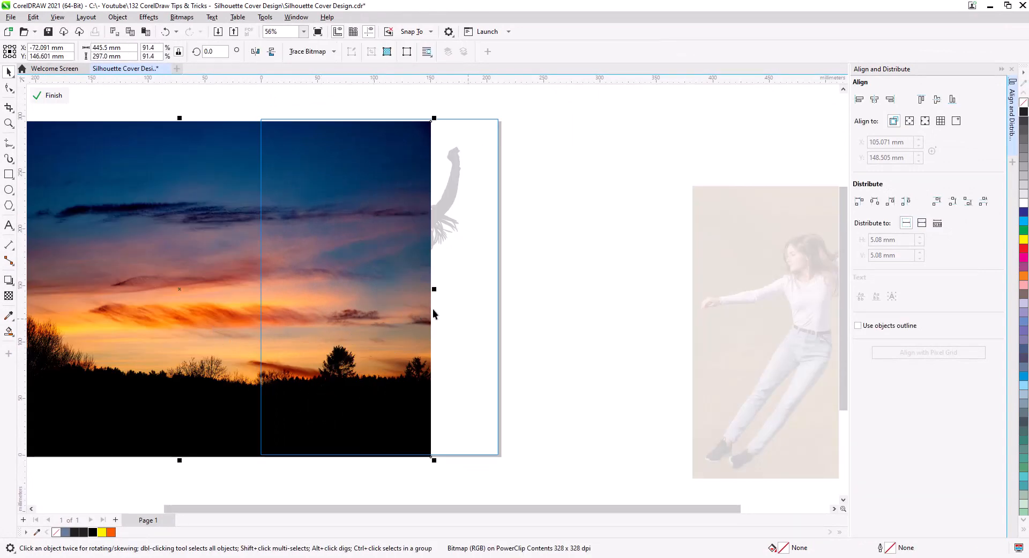
drag(431, 308, 498, 310)
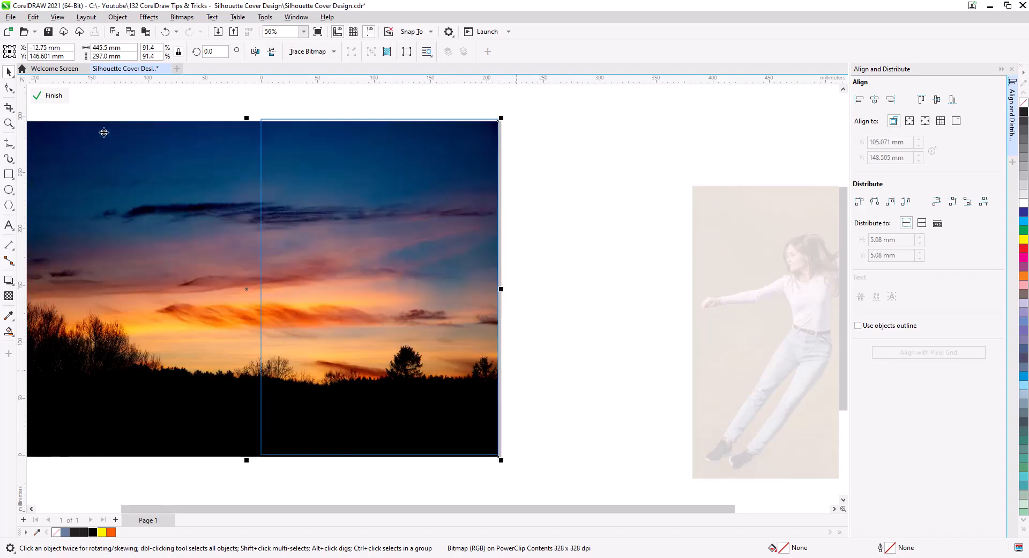
click(599, 400)
Step: Enlarge the clipped sunset photo from its lower-left corner to about 486 by 324 mm and finish editing the PowerClip
scroll(535, 329, down, 4)
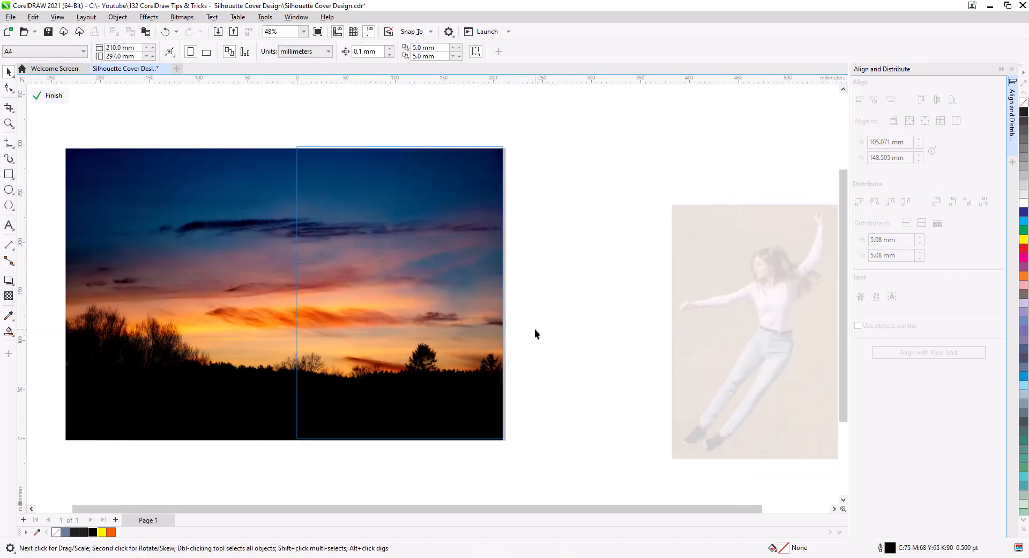
drag(582, 390, 600, 343)
click(308, 346)
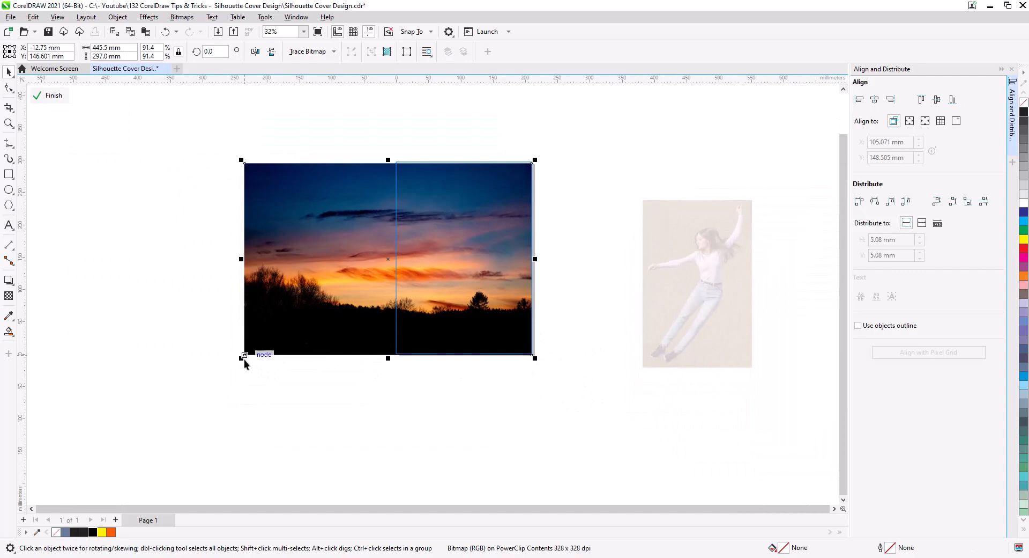
drag(242, 359, 216, 388)
drag(312, 409, 237, 427)
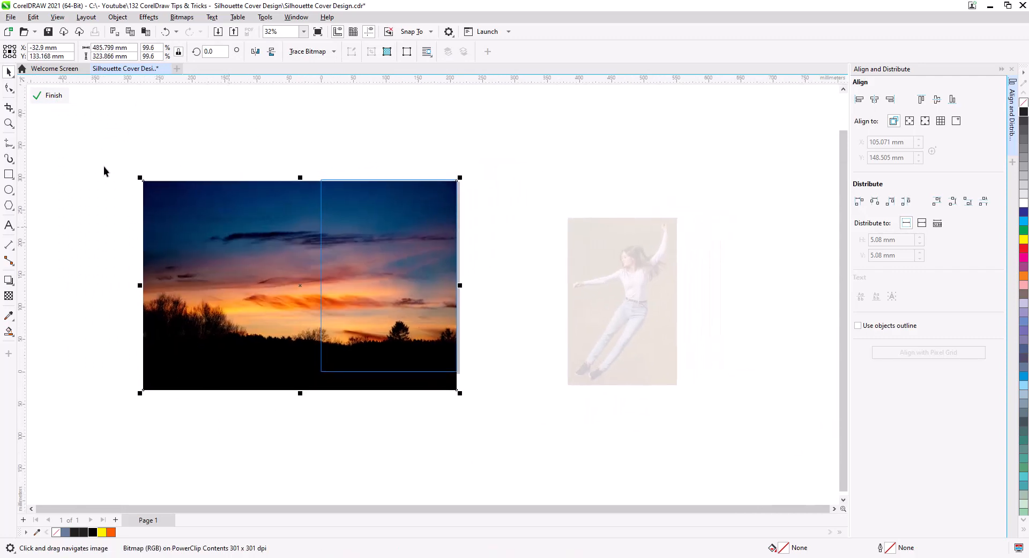
click(53, 96)
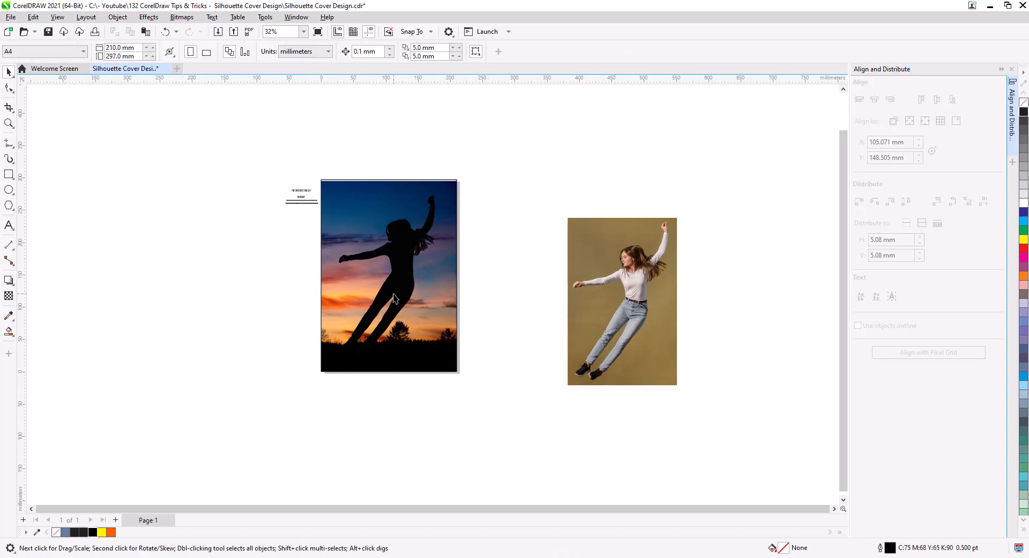
scroll(406, 308, up, 4)
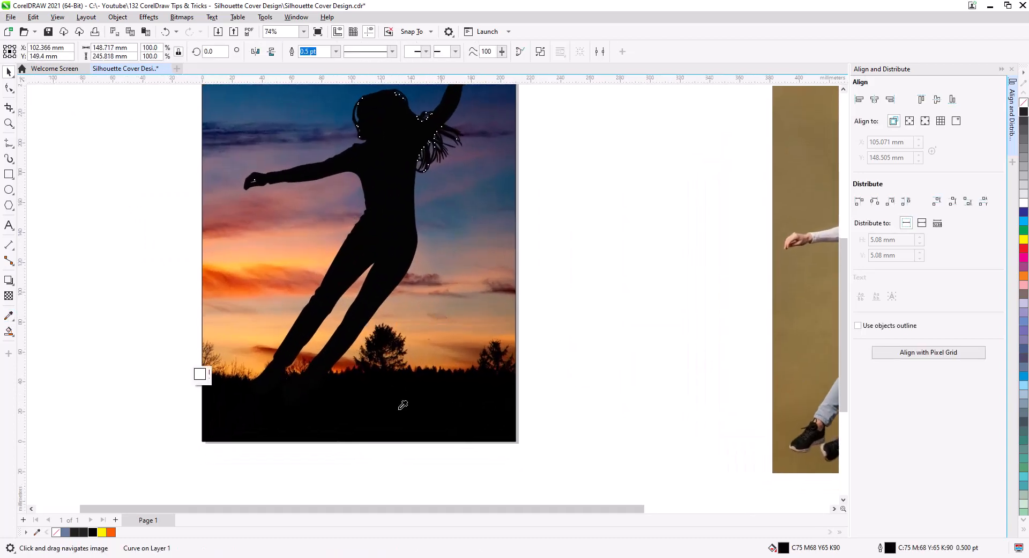
key(i)
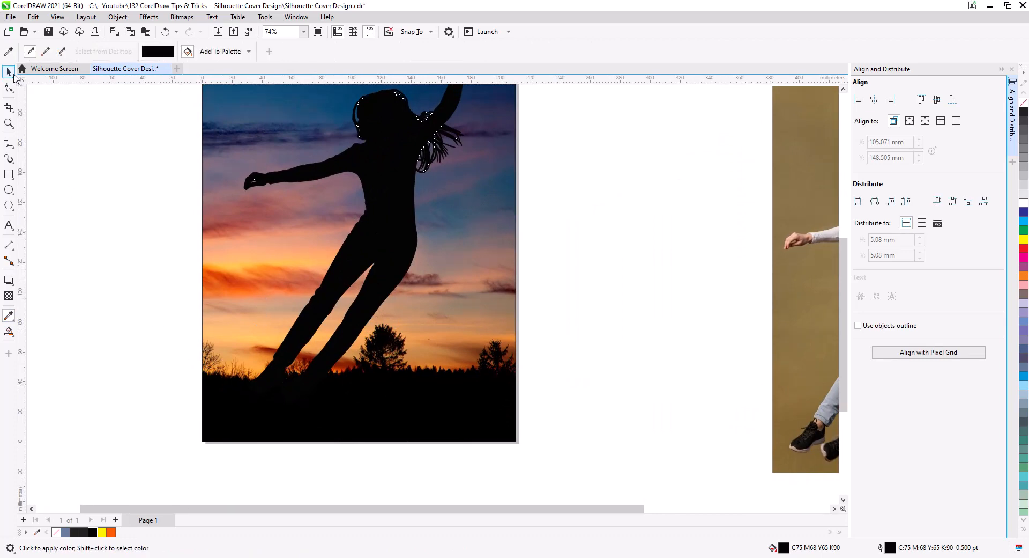
key(space)
Step: Move the woman's silhouette down and to the right over the black foreground, and enlarge it to about 155 by 257 mm
scroll(326, 426, up, 5)
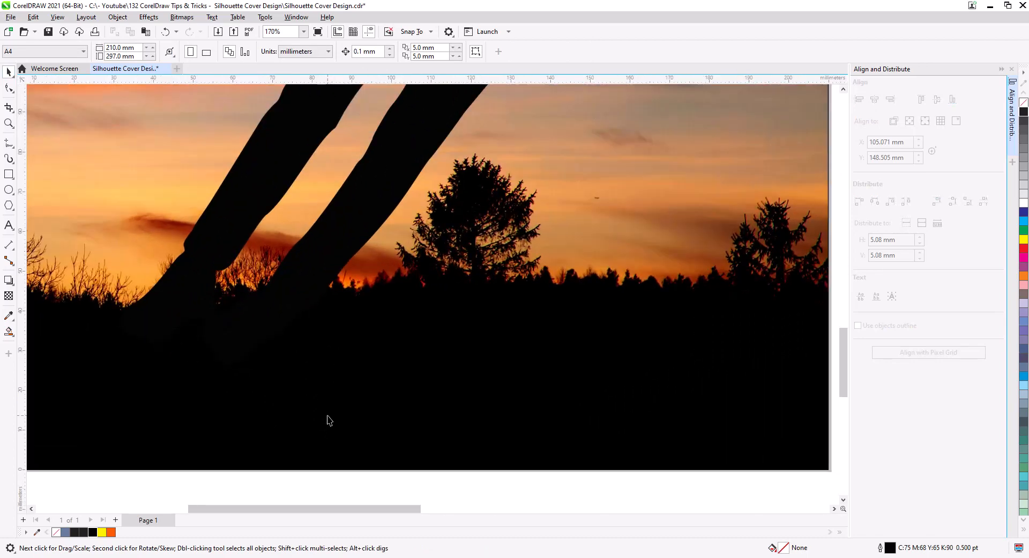
drag(326, 421, 375, 331)
click(421, 321)
scroll(427, 333, down, 4)
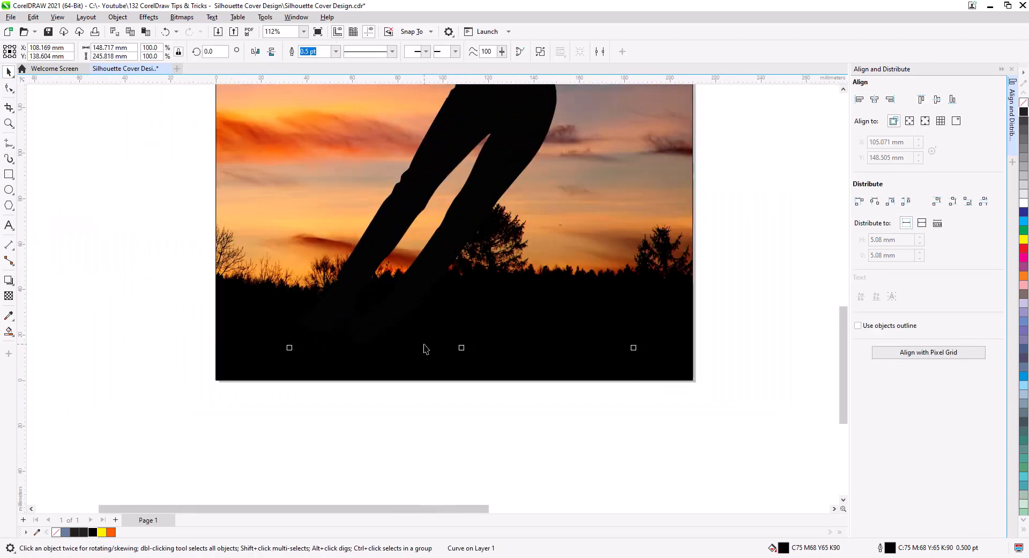
drag(447, 352, 402, 421)
drag(479, 308, 436, 384)
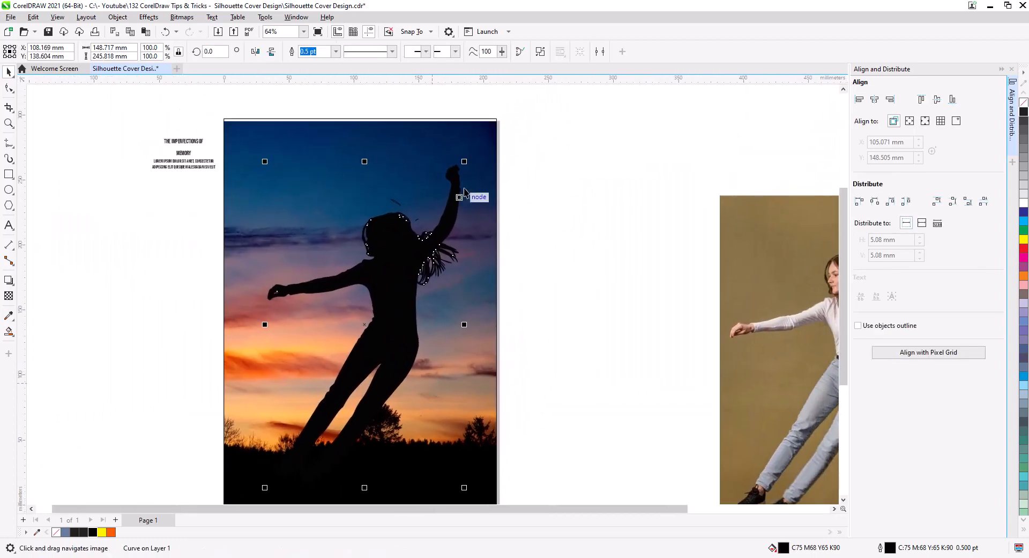
drag(468, 161, 474, 148)
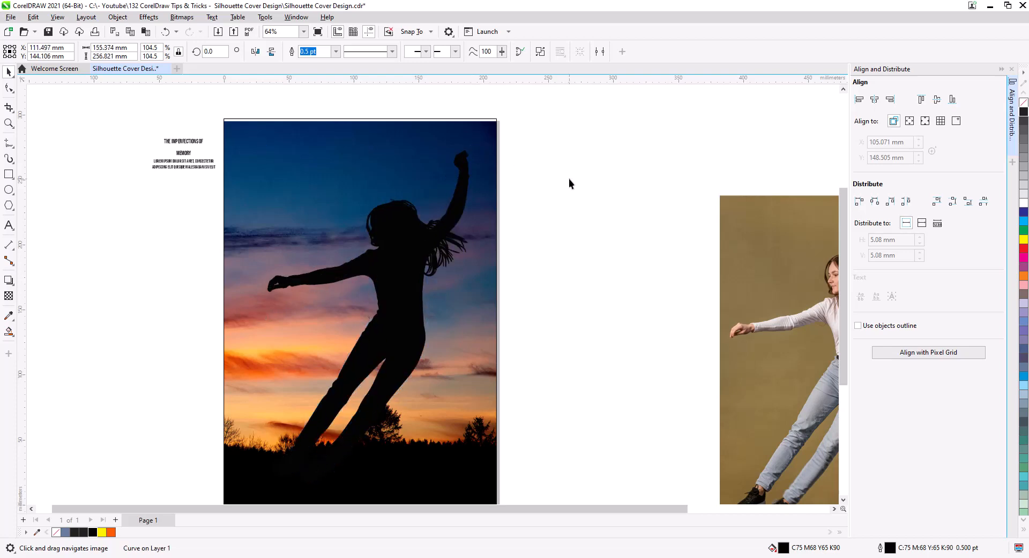
Step: Edit the PowerClip, enlarge the sunset photo from its upper-right corner to about 493 by 328 mm, and finish editing
click(275, 177)
click(50, 95)
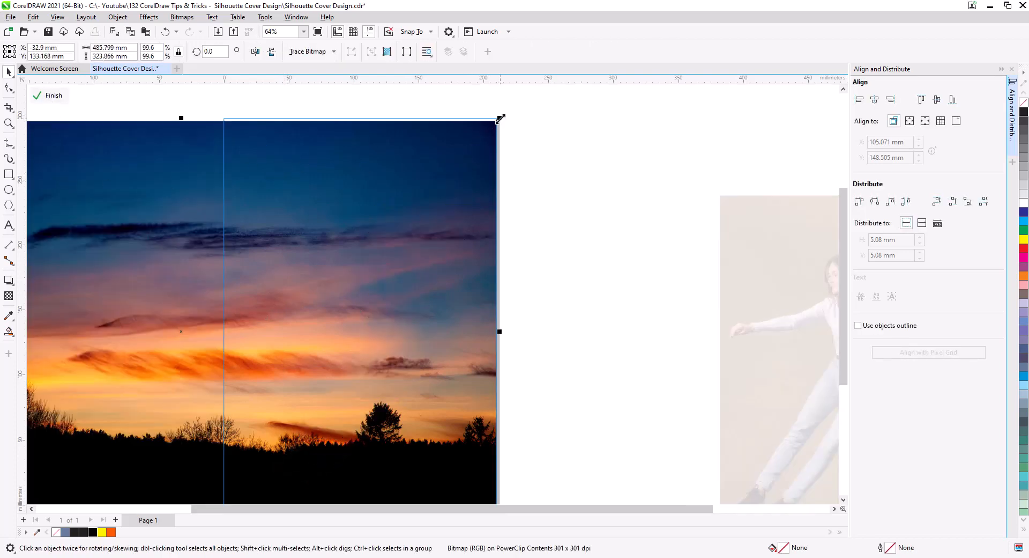
drag(501, 118, 506, 109)
click(50, 95)
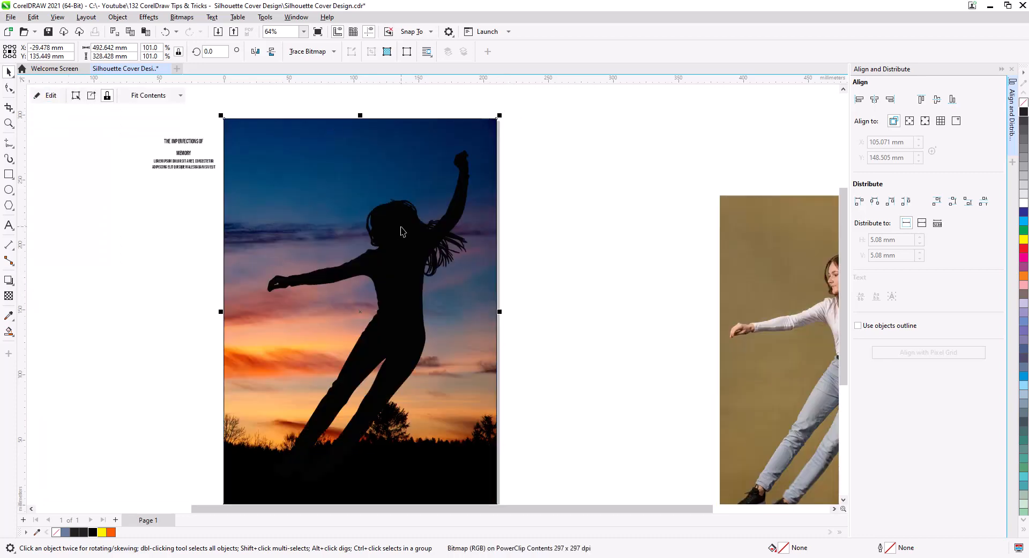
click(549, 271)
Step: Enlarge the silhouette from its lower-left corner to about 184 by 305 mm and shift it slightly up and right
key(h)
drag(555, 300, 586, 263)
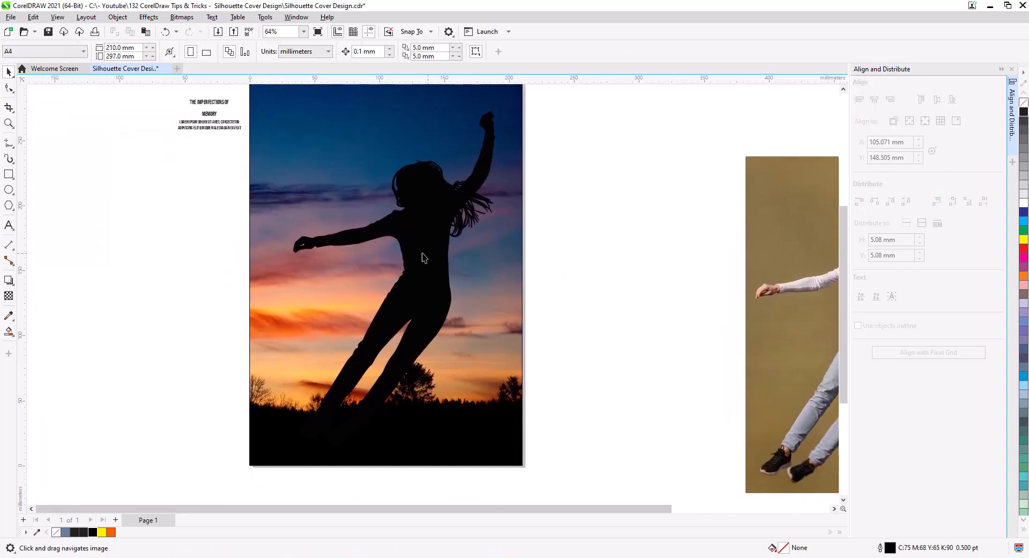
key(space)
click(449, 280)
drag(290, 452, 232, 499)
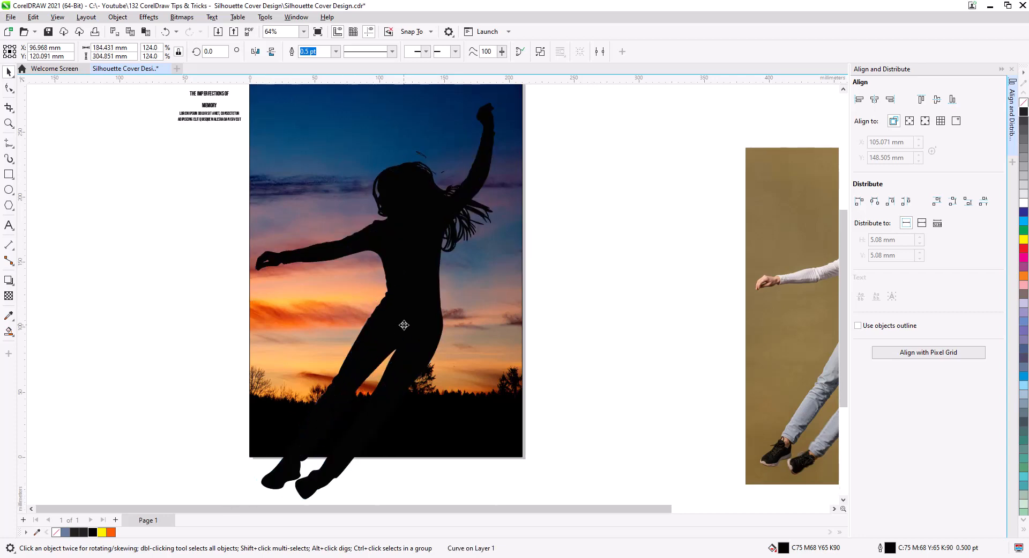
drag(405, 325, 416, 322)
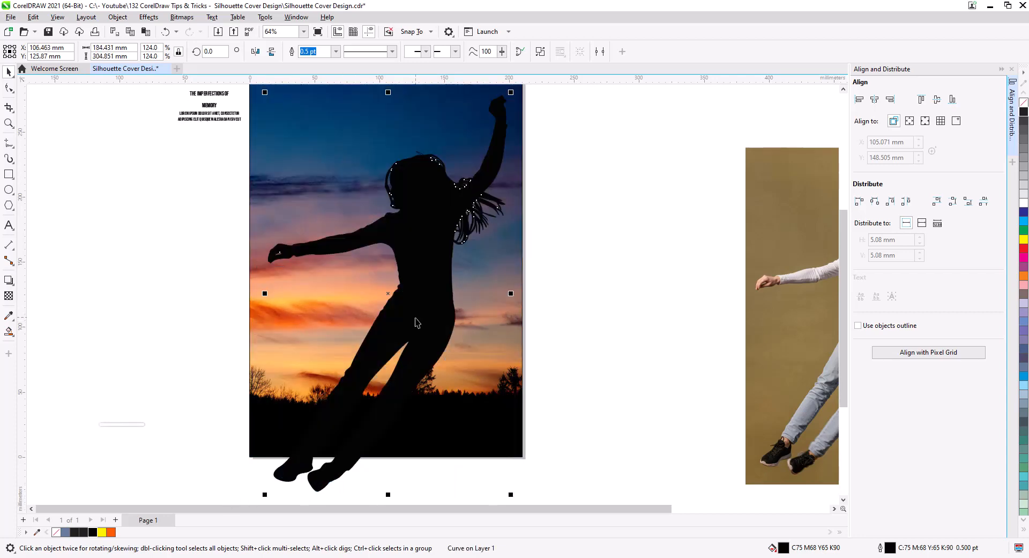
Step: PowerClip the silhouette inside the page rectangle that already holds the sunset photo, so the feet are cropped at the page edge
click(462, 426)
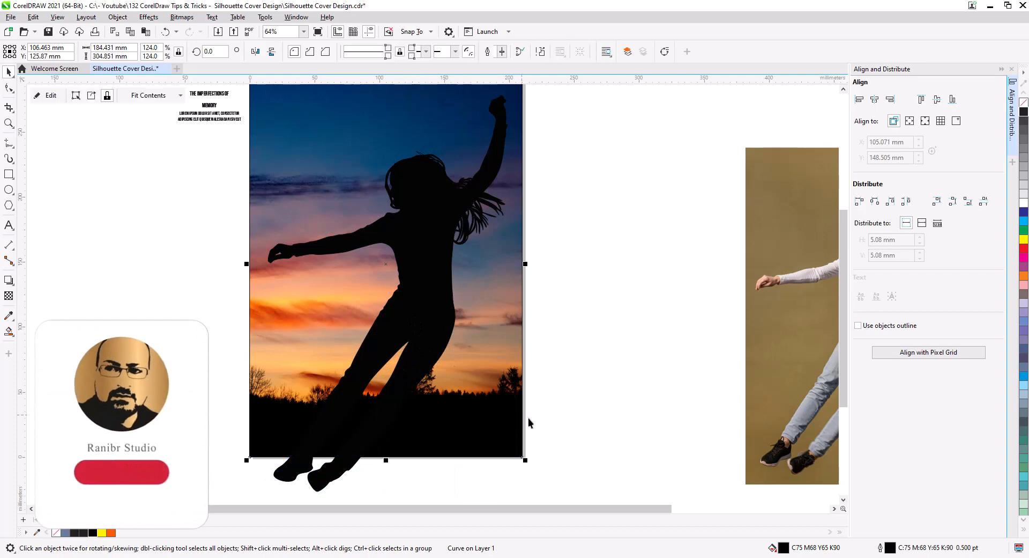
click(571, 427)
drag(577, 435, 590, 393)
click(436, 305)
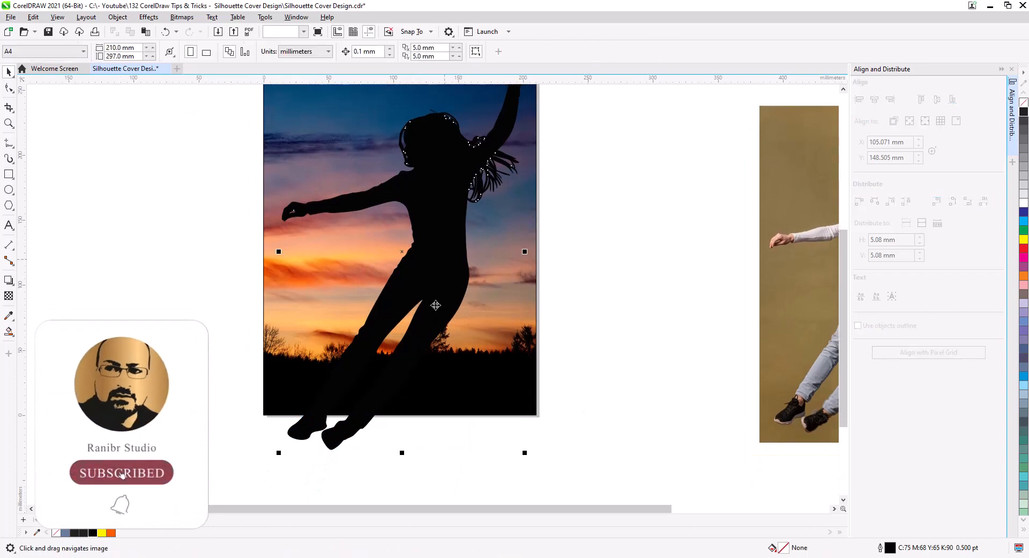
right_click(435, 255)
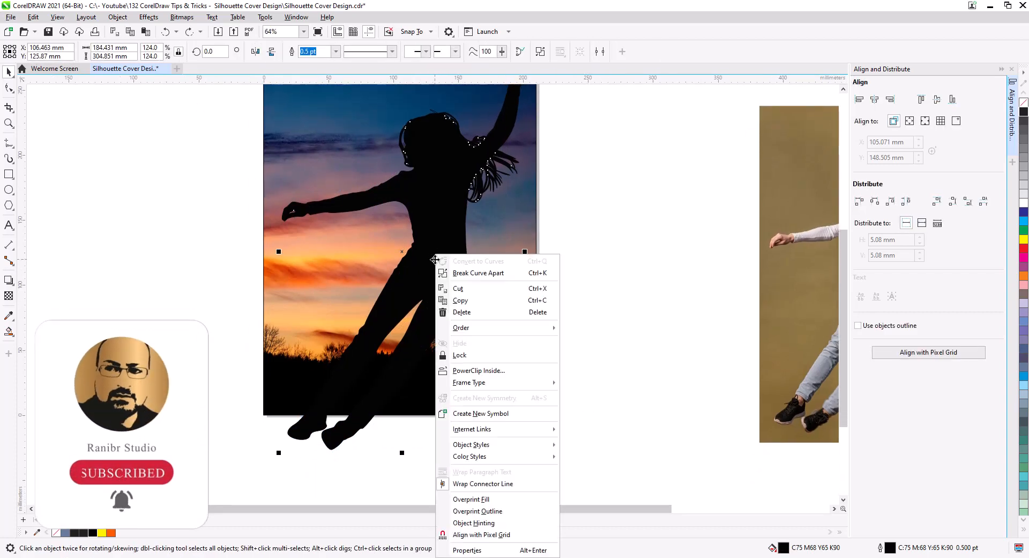
click(479, 370)
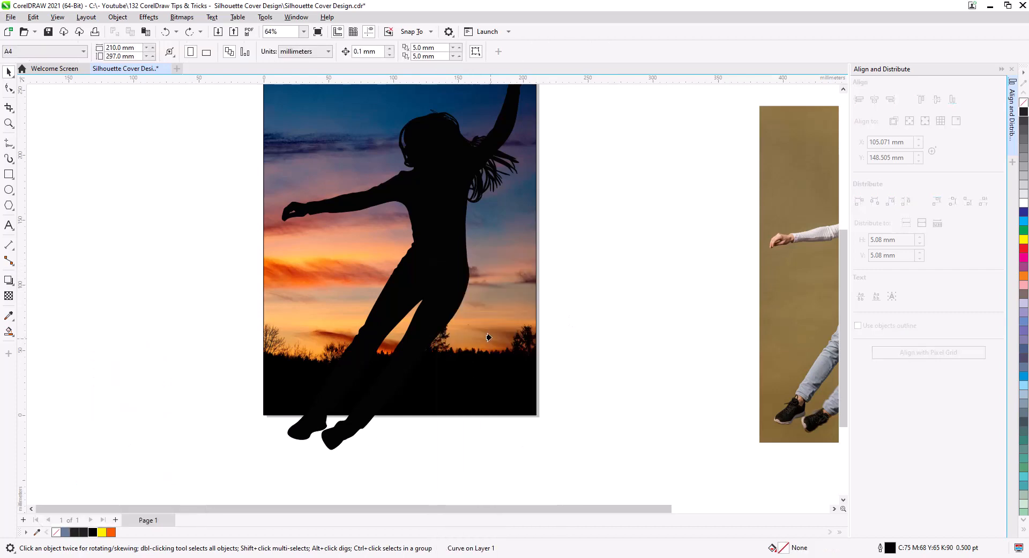
click(489, 336)
click(598, 366)
Step: Open the page rectangle's PowerClip contents for editing and select the silhouette inside it
scroll(557, 372, down, 1)
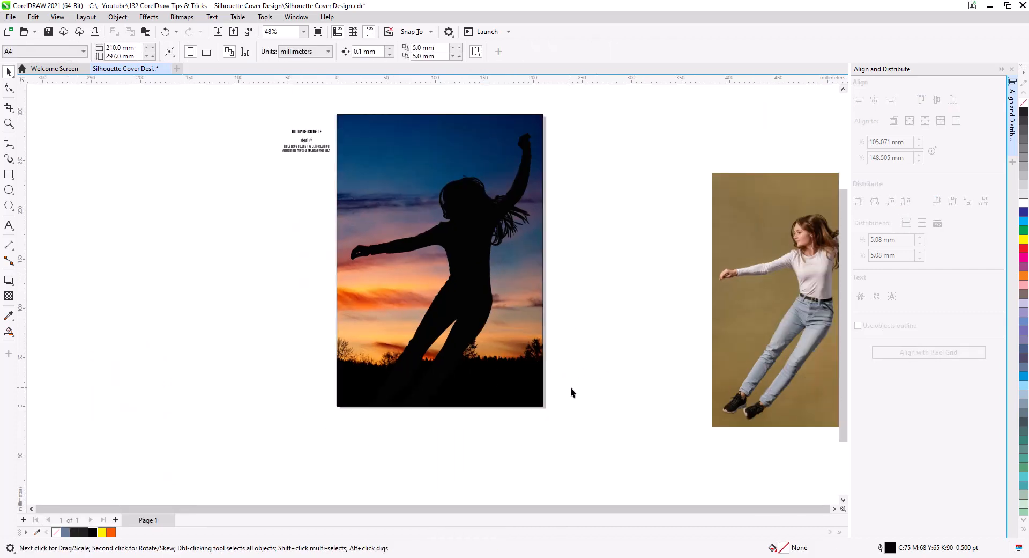
scroll(538, 431, up, 1)
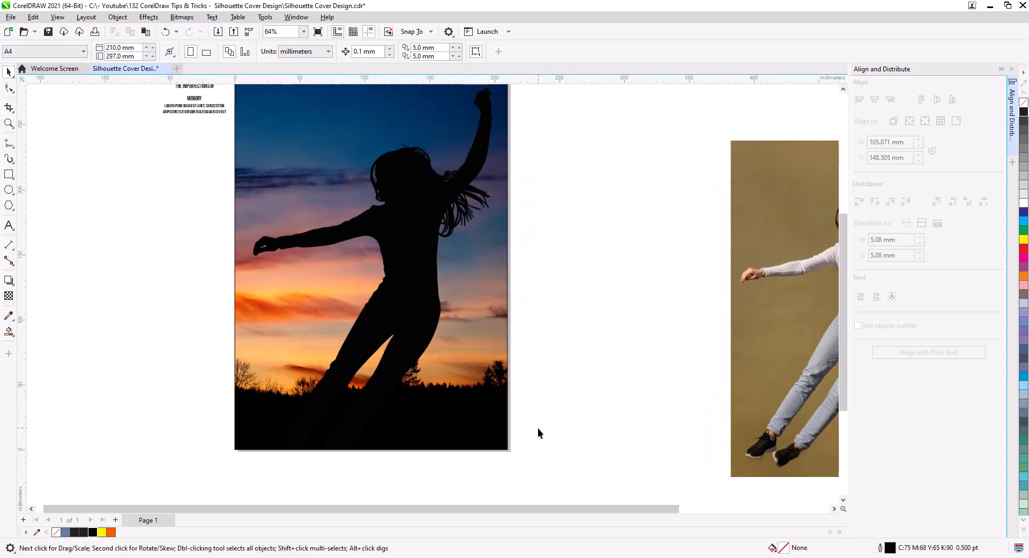
scroll(538, 429, up, 4)
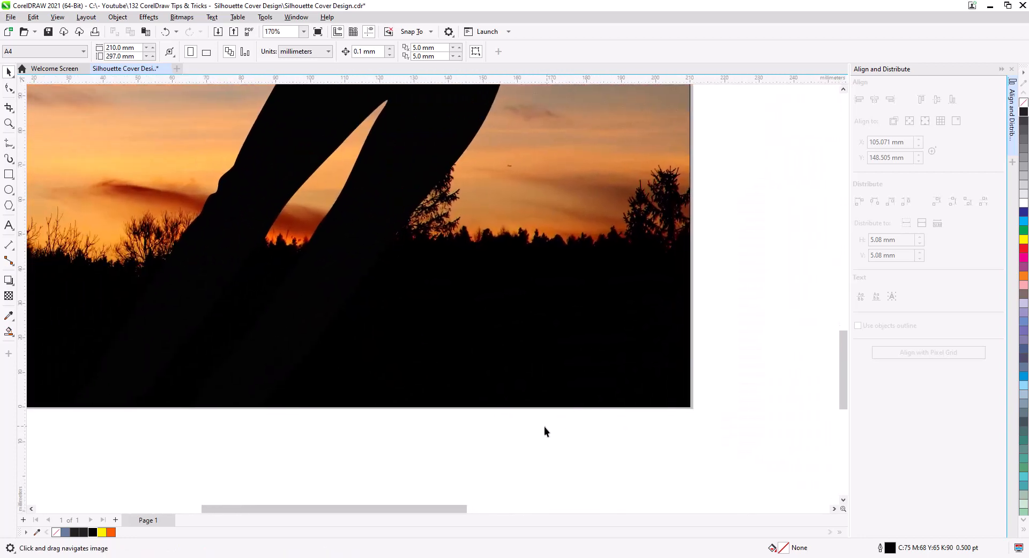
scroll(455, 440, up, 4)
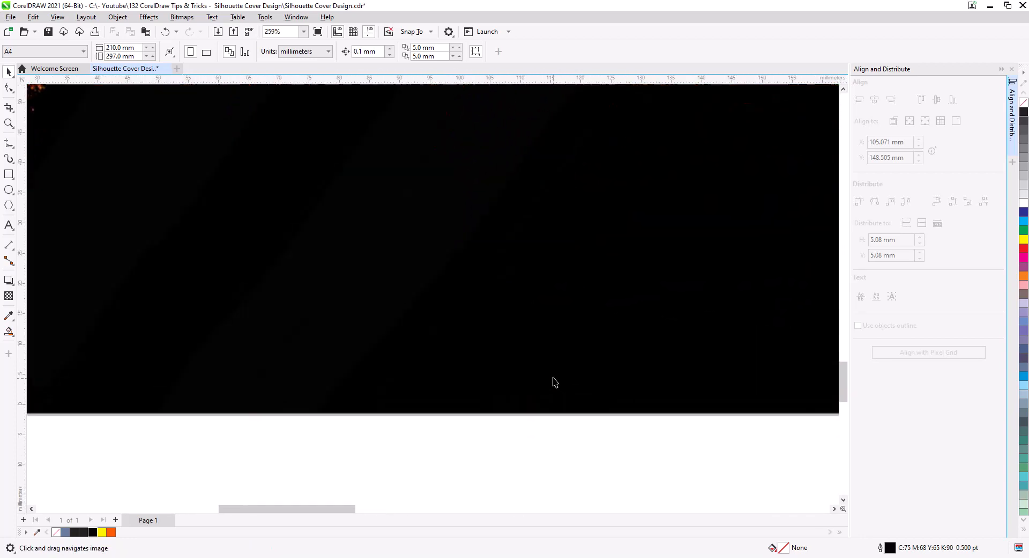
drag(494, 359, 462, 467)
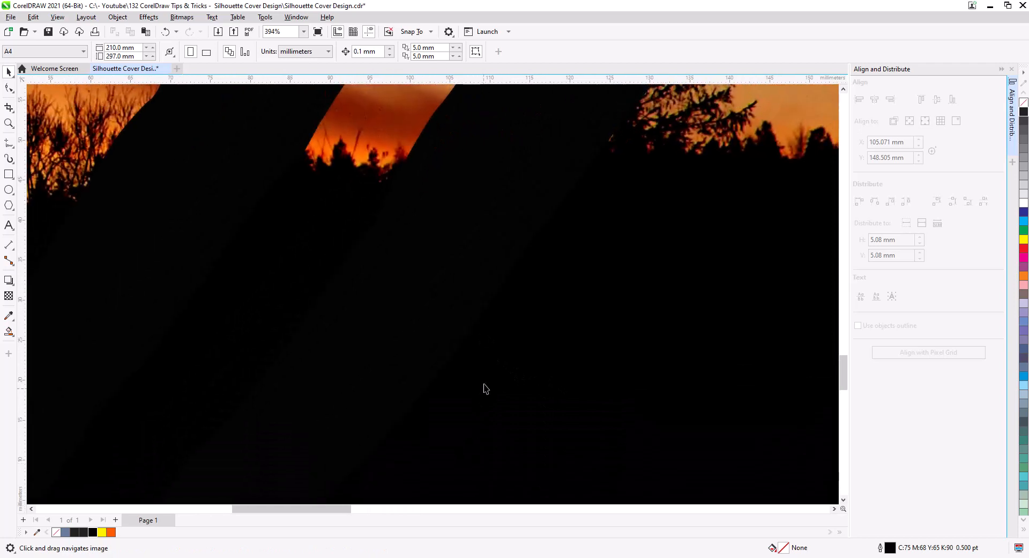
click(436, 240)
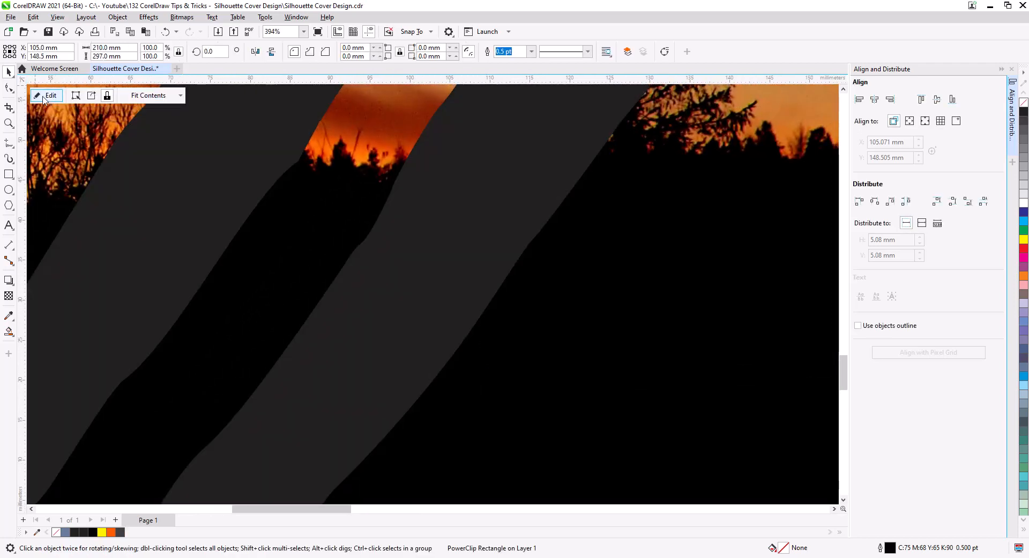
click(45, 96)
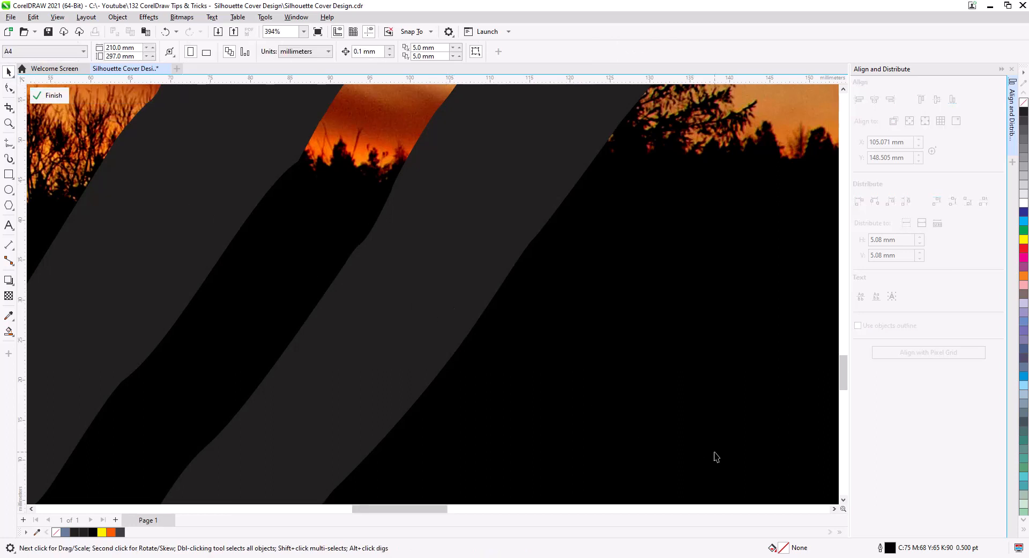
click(543, 360)
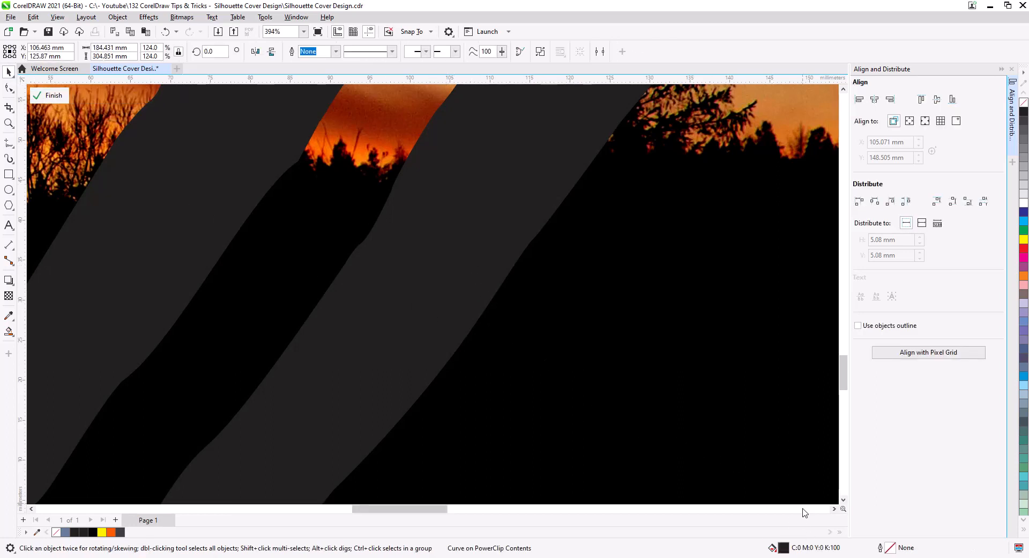
Step: Change the silhouette's uniform fill to the RGB color model and set it to pure black, #000000
double_click(784, 547)
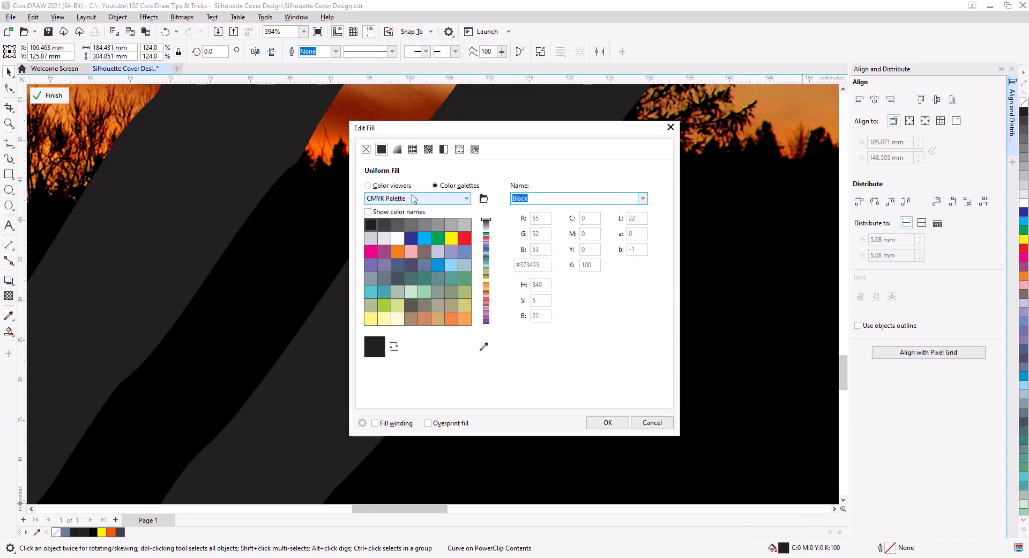
click(369, 185)
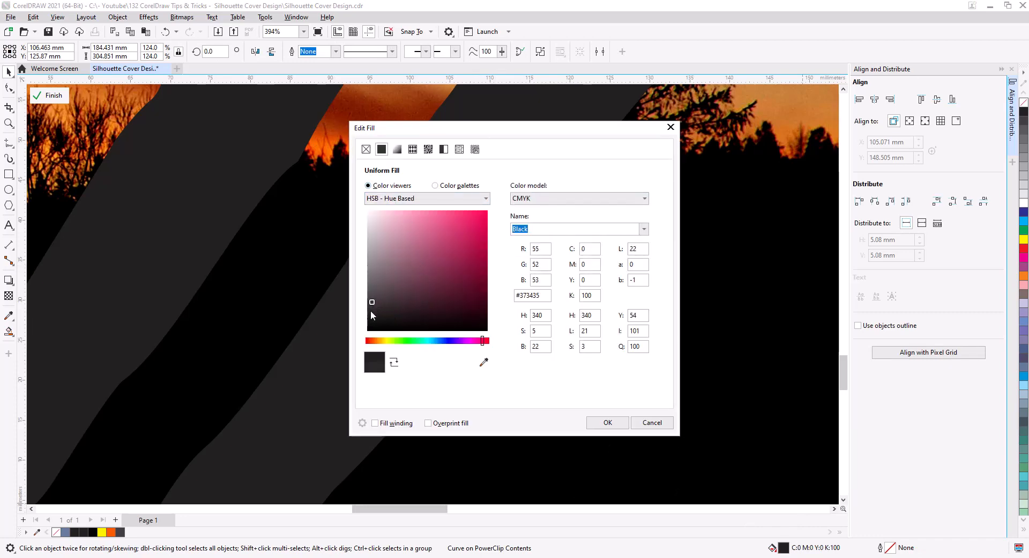
drag(372, 312, 367, 330)
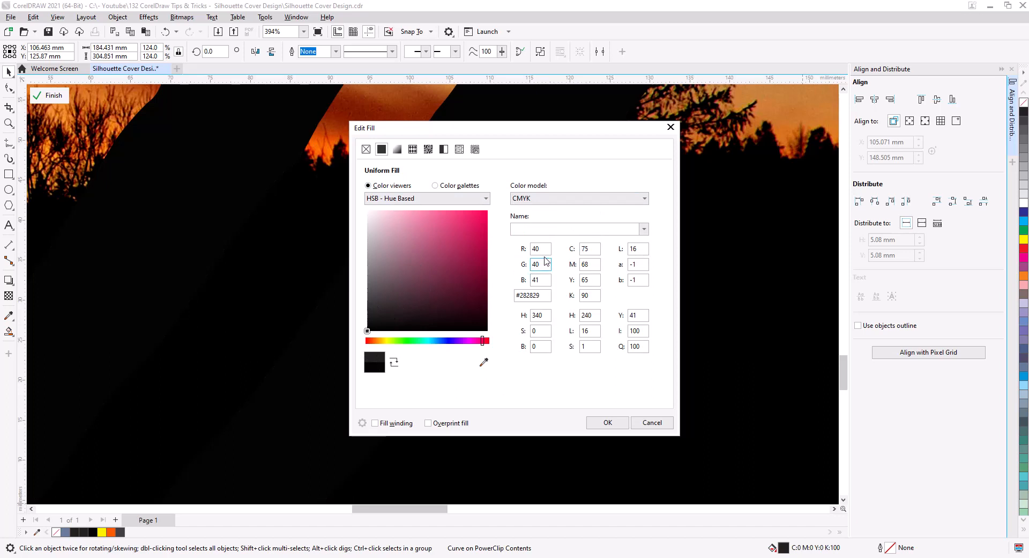
click(560, 199)
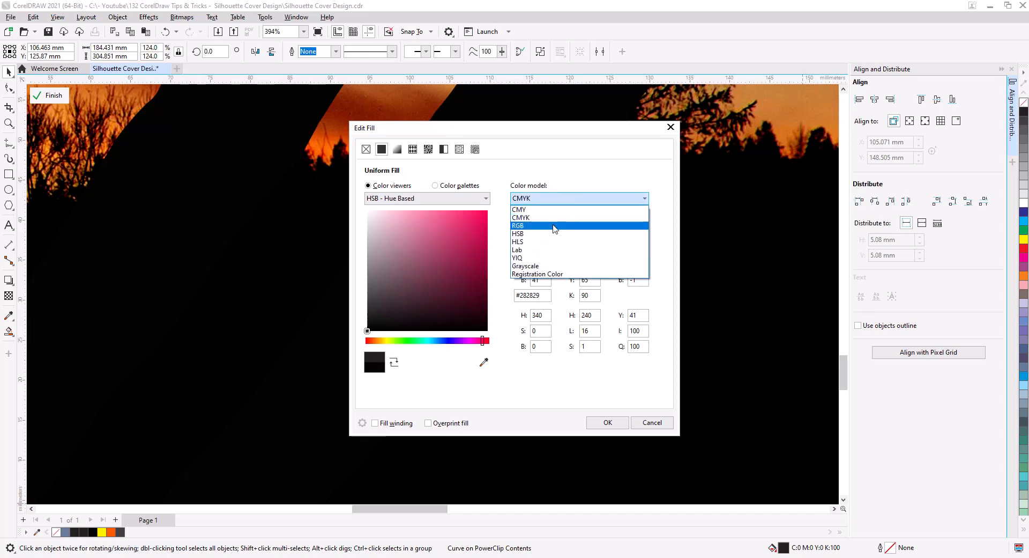
click(557, 225)
drag(370, 313, 368, 330)
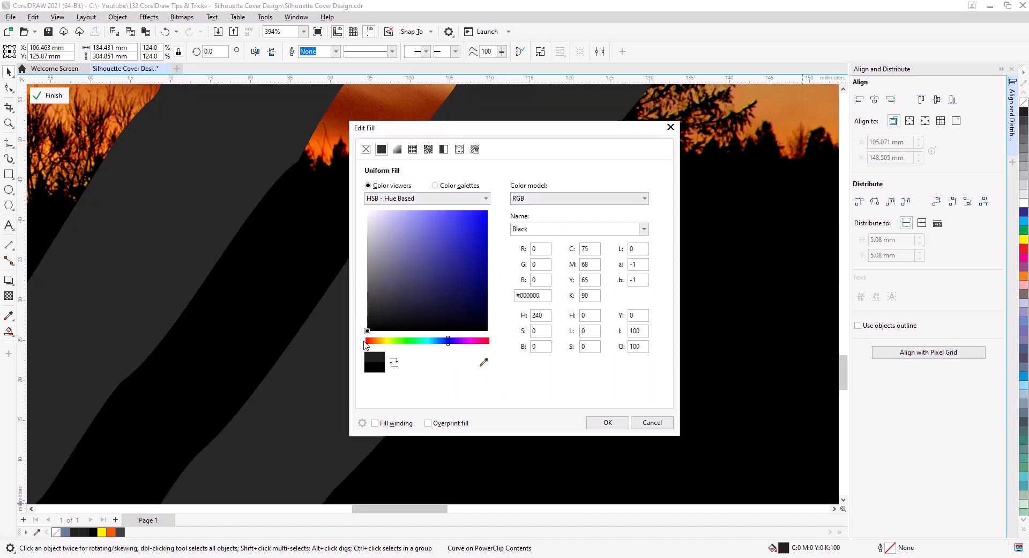
click(608, 422)
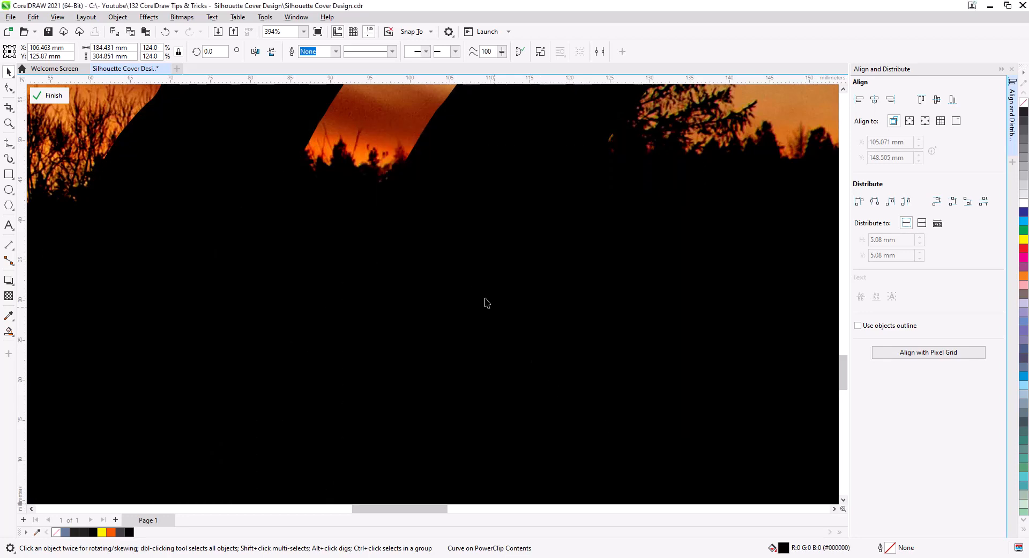
Step: Finish editing the PowerClip, deselect it, and check the blackened silhouette against the foreground on the whole page
scroll(494, 311, down, 2)
scroll(509, 328, down, 4)
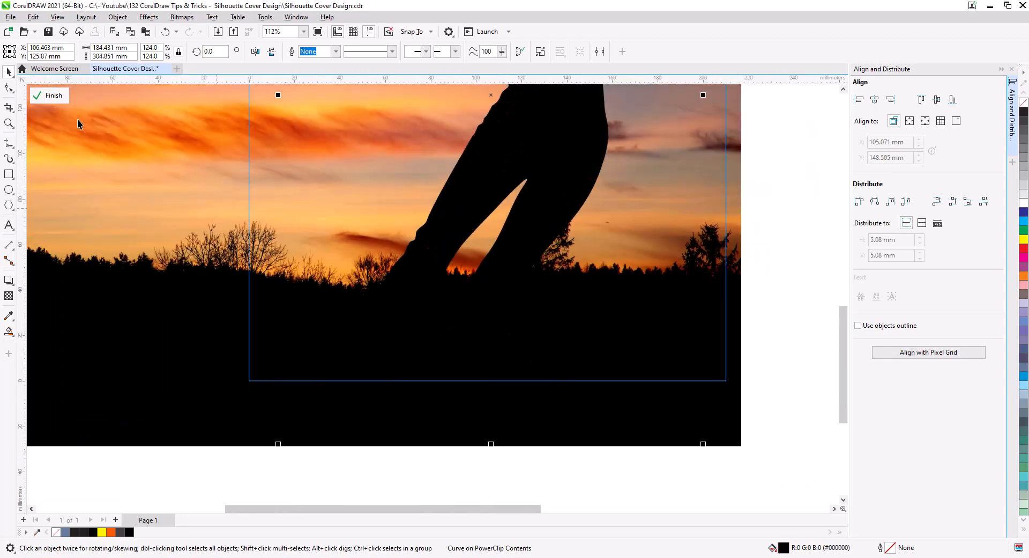
click(53, 96)
click(782, 308)
scroll(578, 322, down, 1)
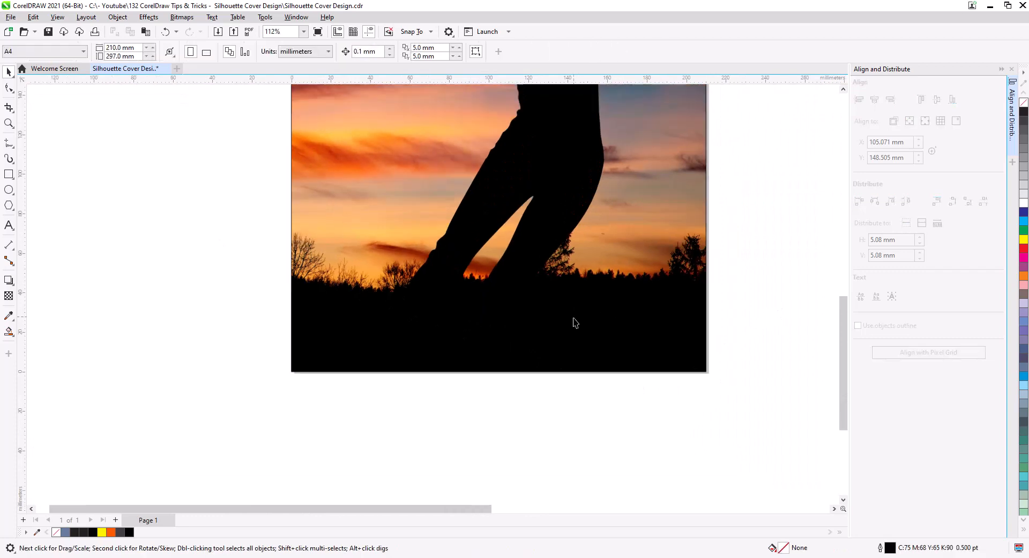
drag(605, 292, 539, 404)
scroll(556, 388, down, 1)
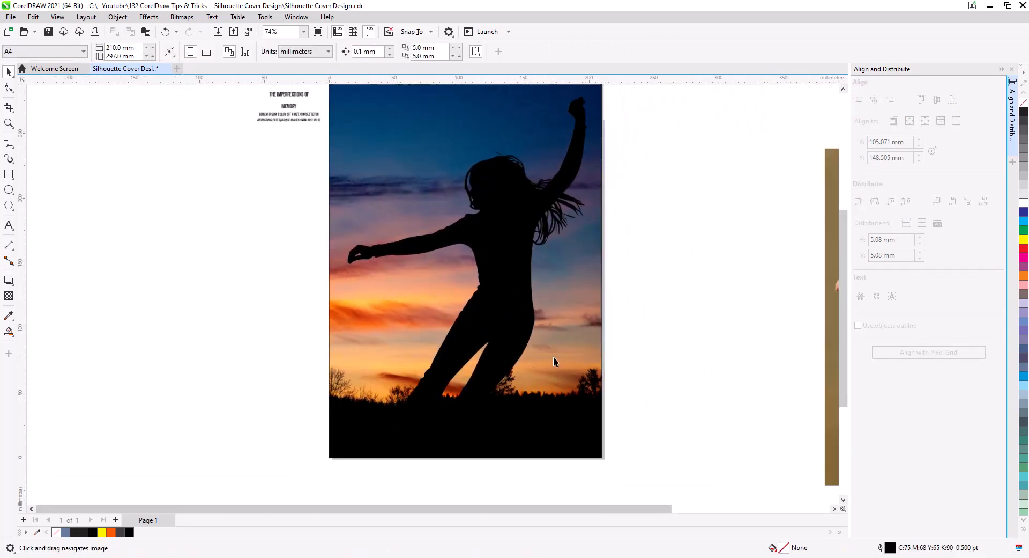
Step: Reopen the PowerClip contents and enlarge the silhouette from its upper-left corner to about 211 by 349 mm
double_click(529, 384)
scroll(641, 315, down, 1)
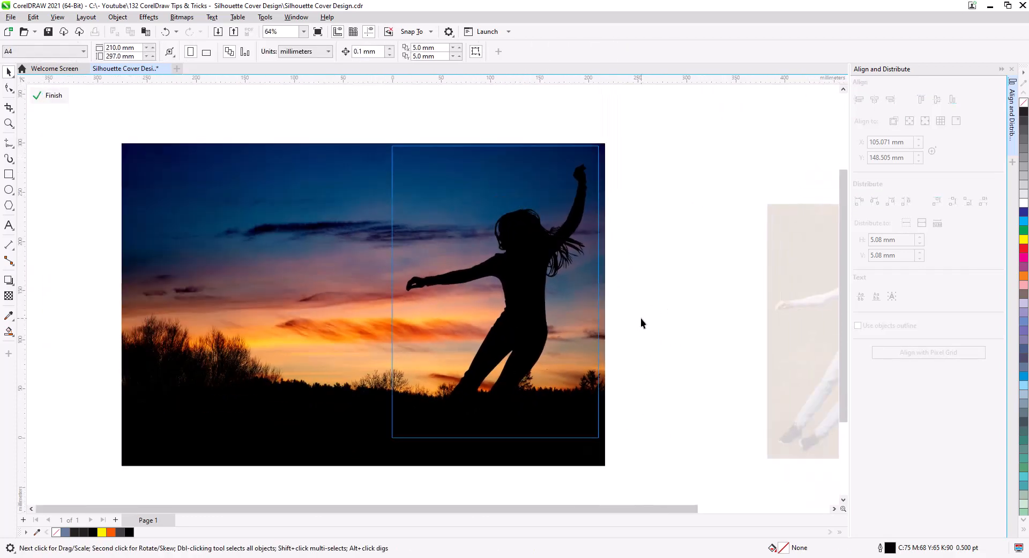
drag(603, 306, 592, 346)
click(505, 319)
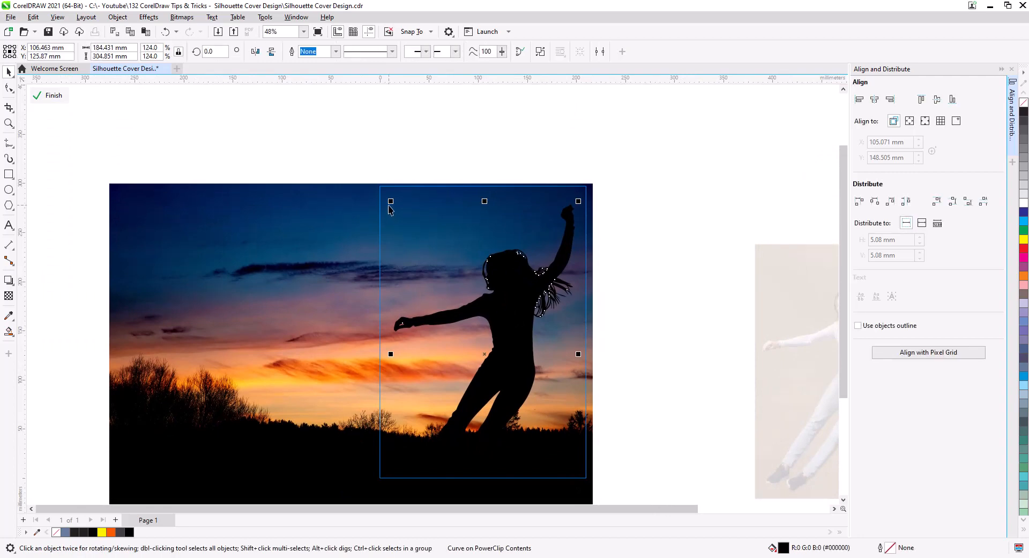
drag(391, 203, 342, 159)
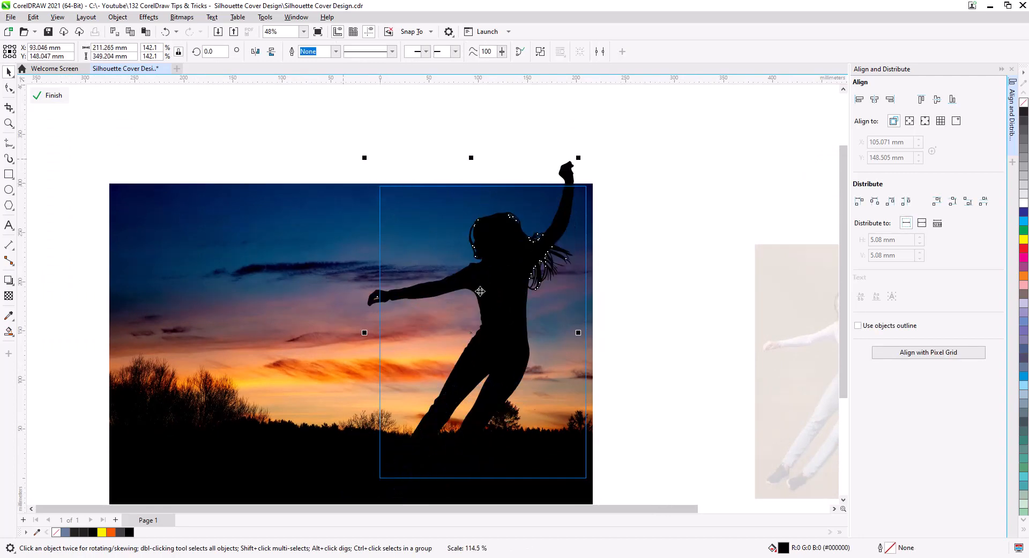
Step: Shrink the silhouette to about 202 by 333 mm, lower it so the raised arm fits inside the page outline, and finish editing the PowerClip
mouse_move(504, 333)
mouse_down()
mouse_move(512, 347)
mouse_move(503, 348)
mouse_up()
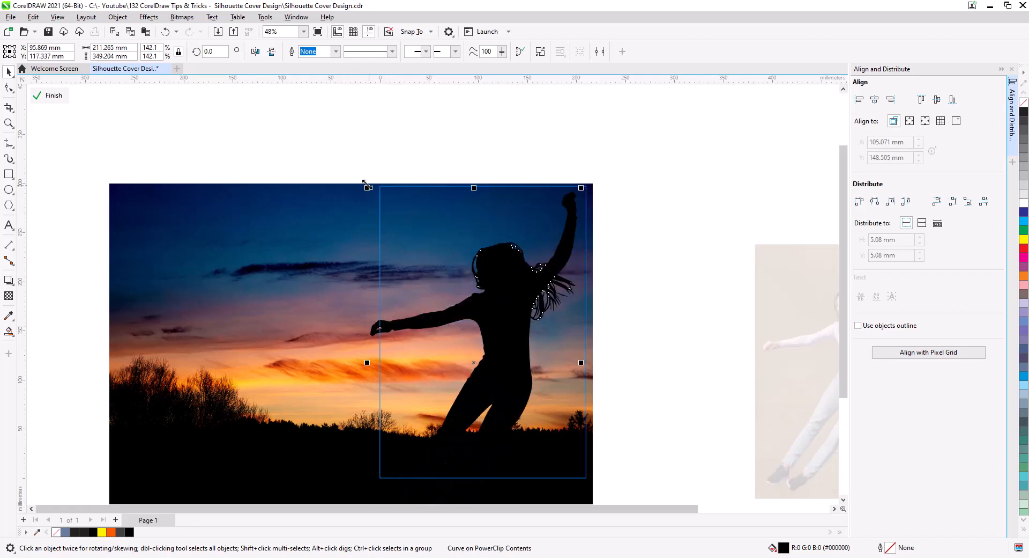
drag(369, 189, 376, 200)
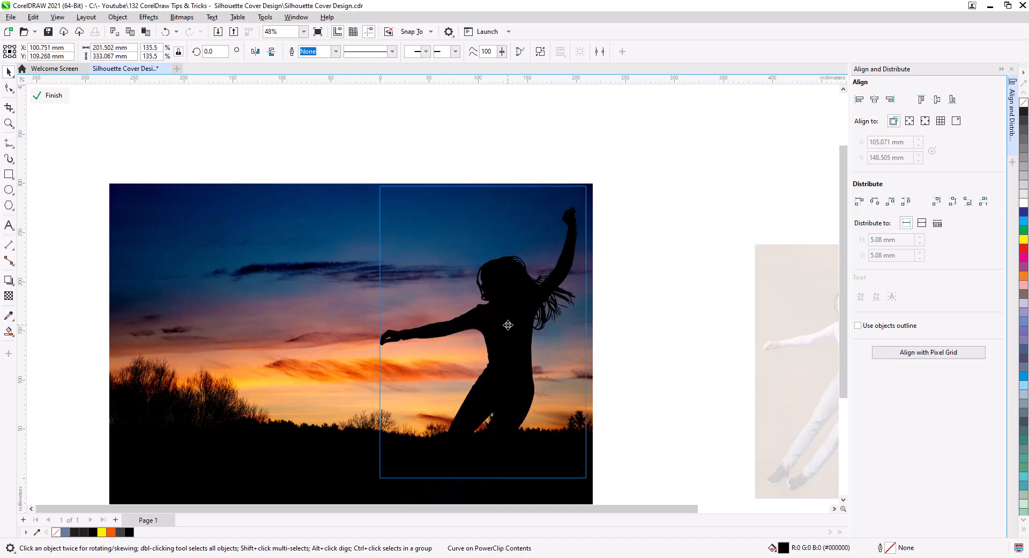
mouse_move(495, 320)
mouse_down()
mouse_move(511, 321)
mouse_move(498, 316)
mouse_up()
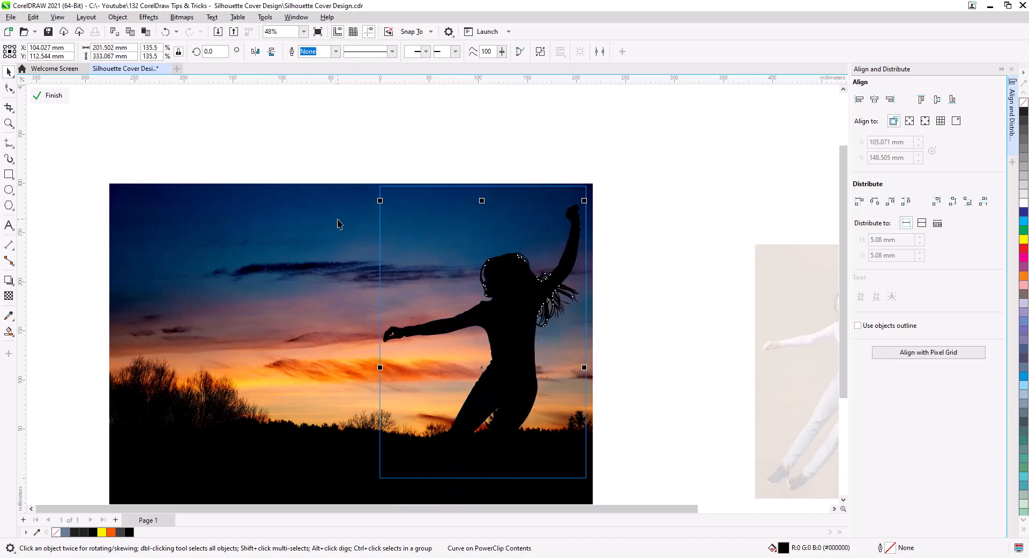
click(54, 95)
click(391, 170)
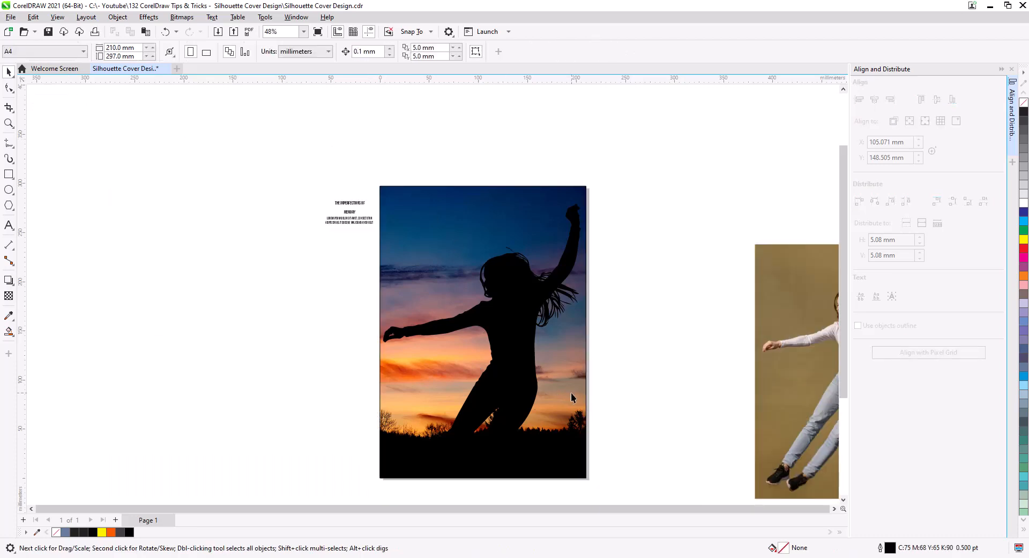
scroll(566, 448, up, 1)
drag(570, 432, 564, 404)
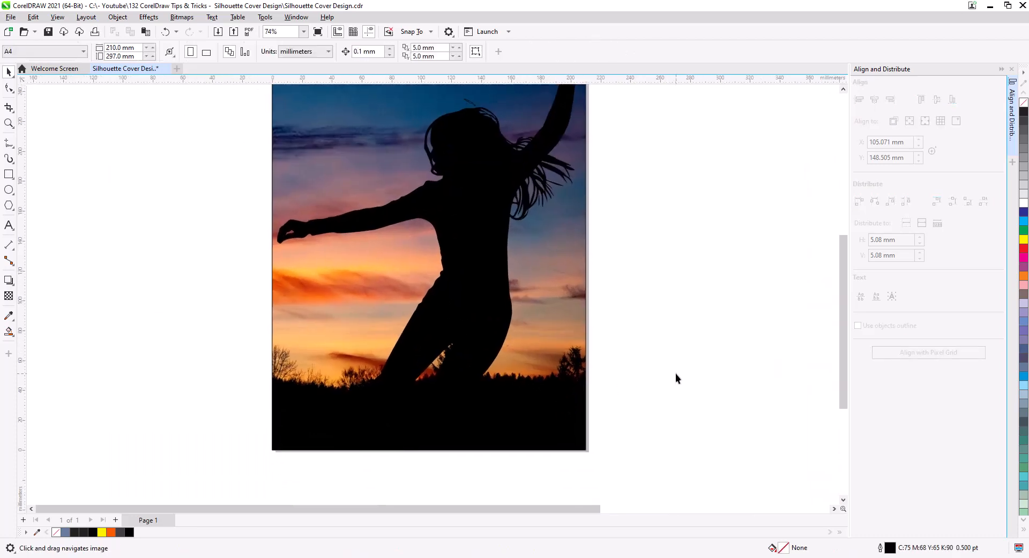
key(space)
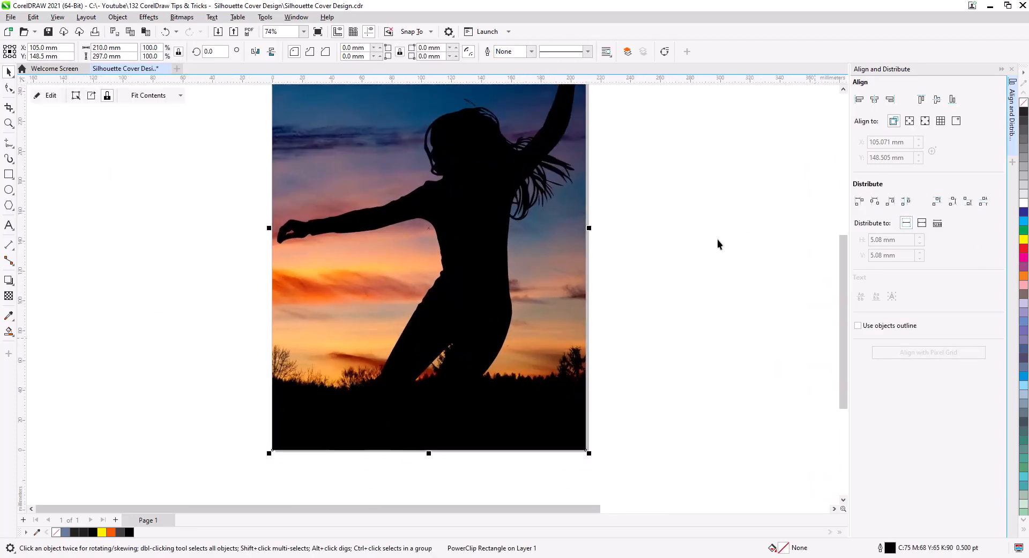
click(684, 310)
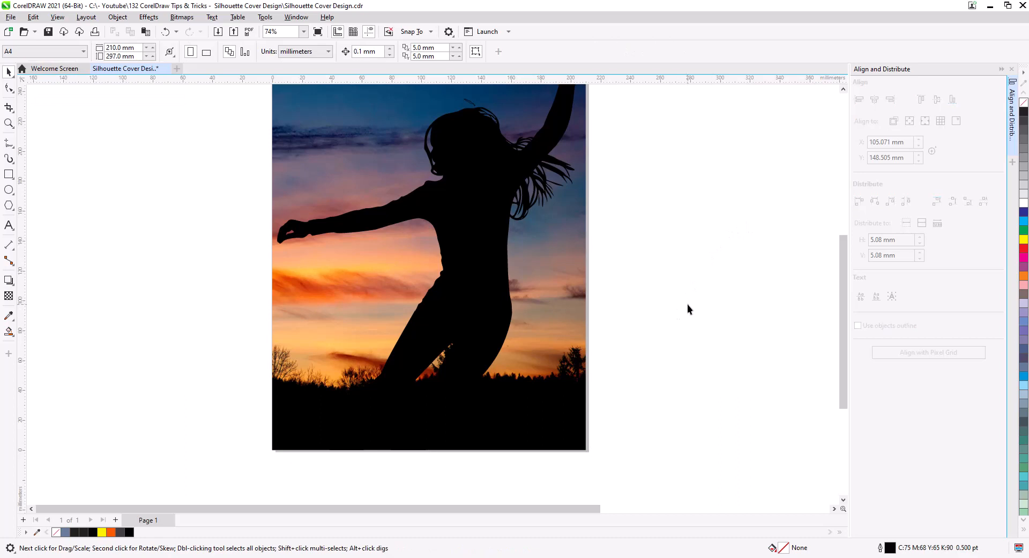
Step: Draw a circle about 16 mm in diameter in the empty area below the page and fill it with orange, #FB5A00
key(h)
drag(649, 266, 641, 312)
drag(638, 363, 652, 259)
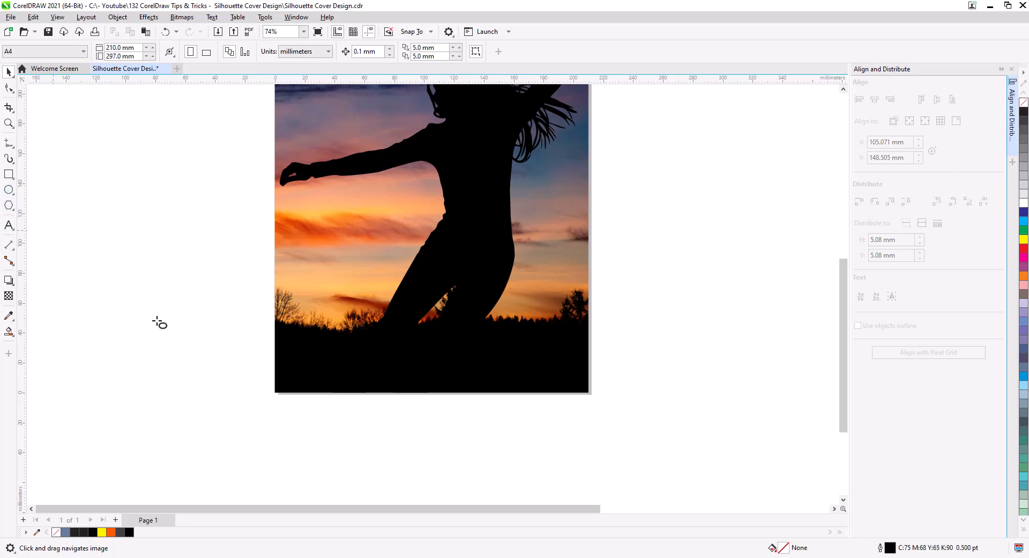
key(F7)
drag(395, 421, 423, 408)
scroll(418, 445, up, 5)
click(9, 73)
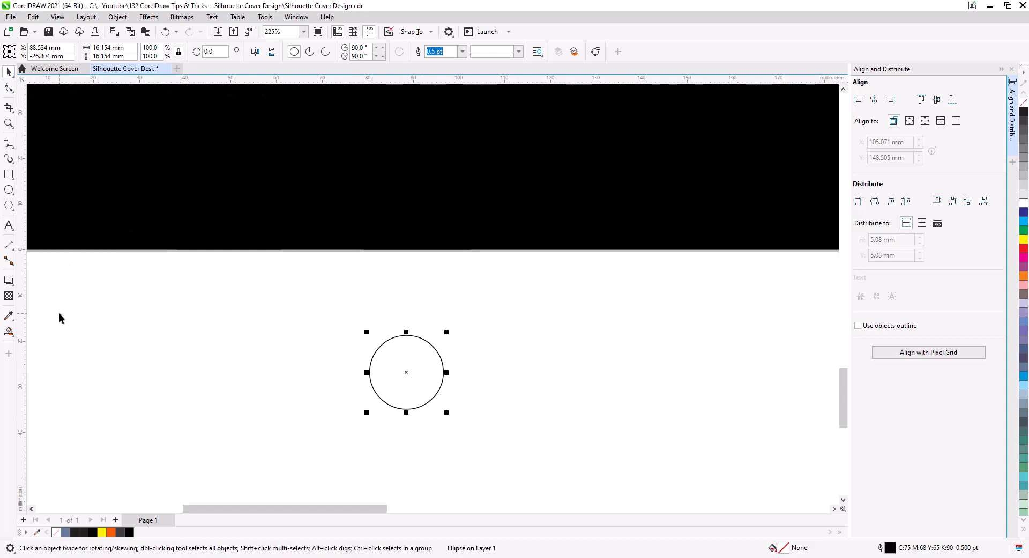
click(111, 532)
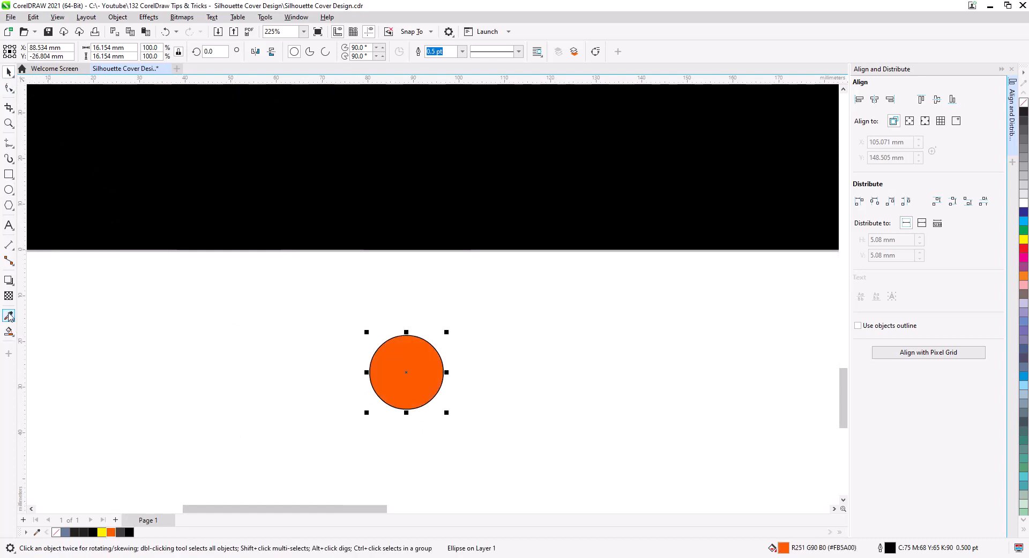
Step: Apply an elliptical fountain fill to the circle, with its centre offset toward the upper left and both end nodes orange
click(9, 332)
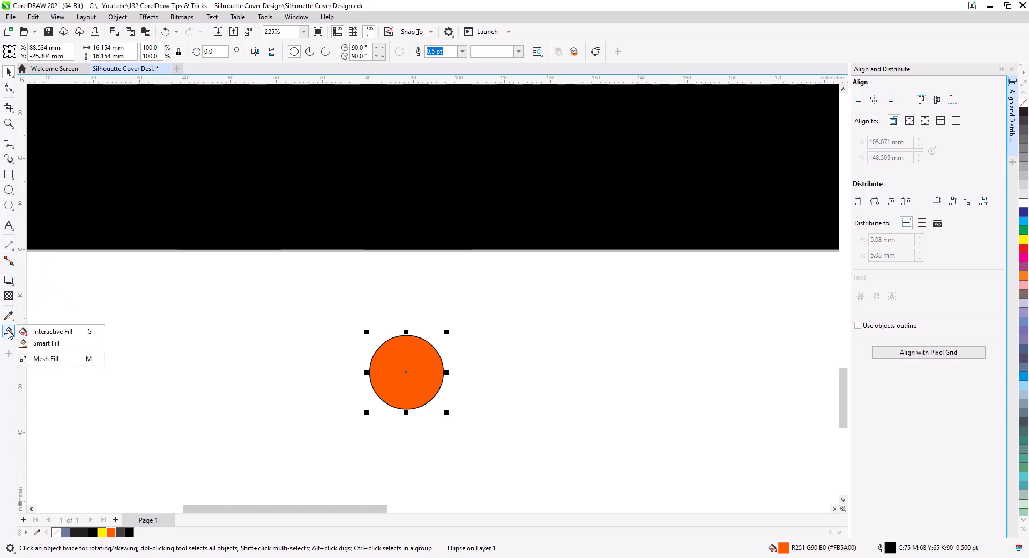
click(44, 333)
drag(404, 370, 420, 386)
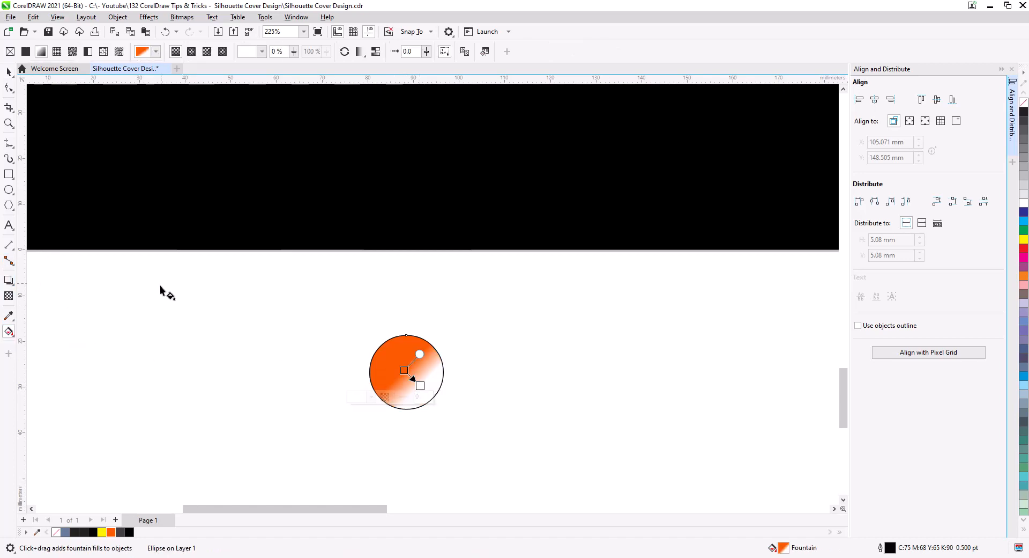
click(191, 52)
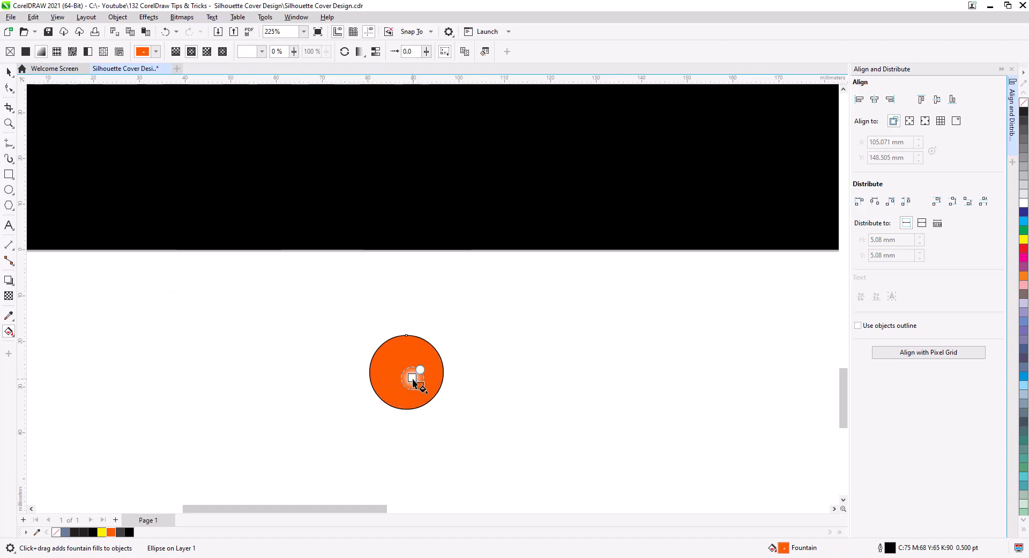
drag(412, 379, 398, 365)
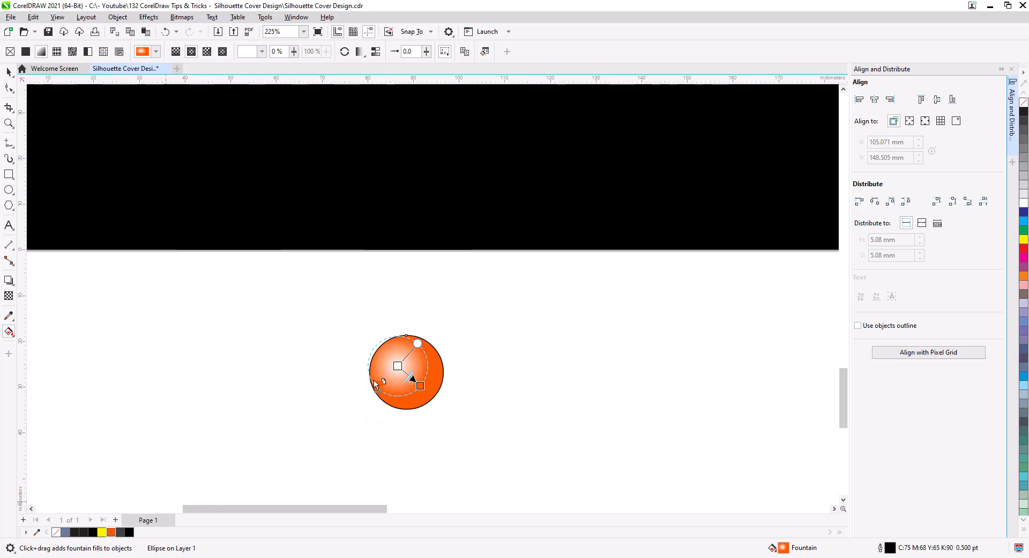
drag(399, 369, 398, 368)
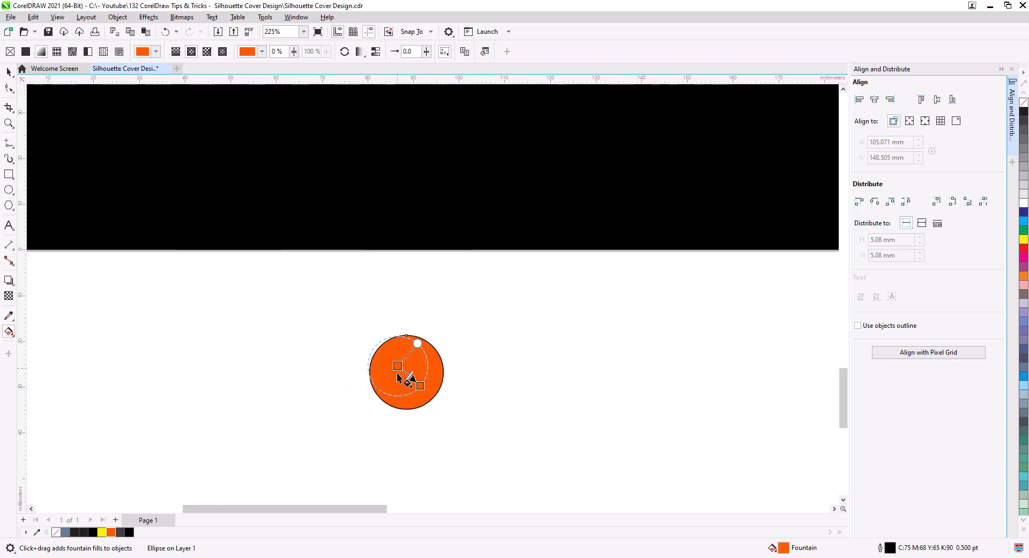
Step: Set the outer node of the circle's fountain fill to red-orange, #F73600
click(421, 386)
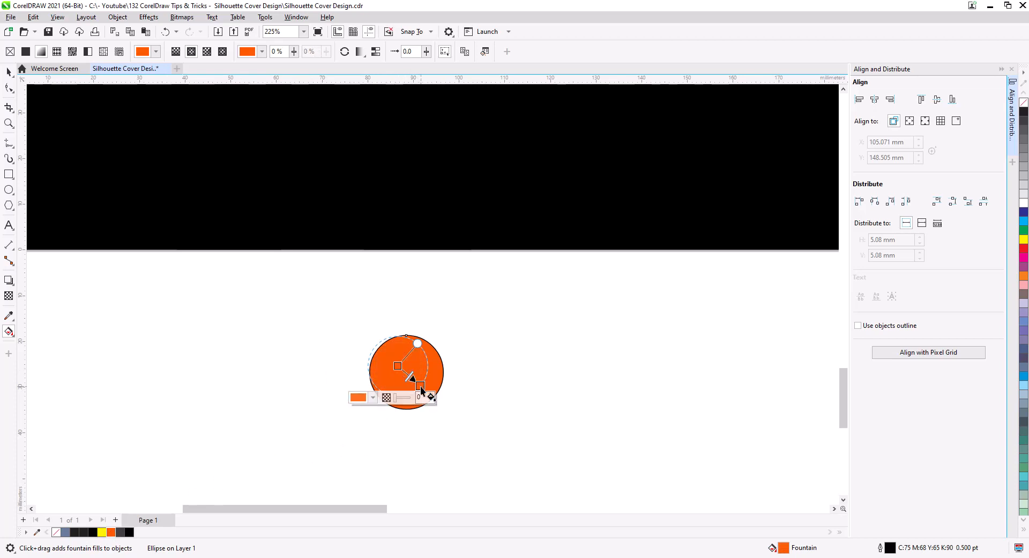
click(373, 398)
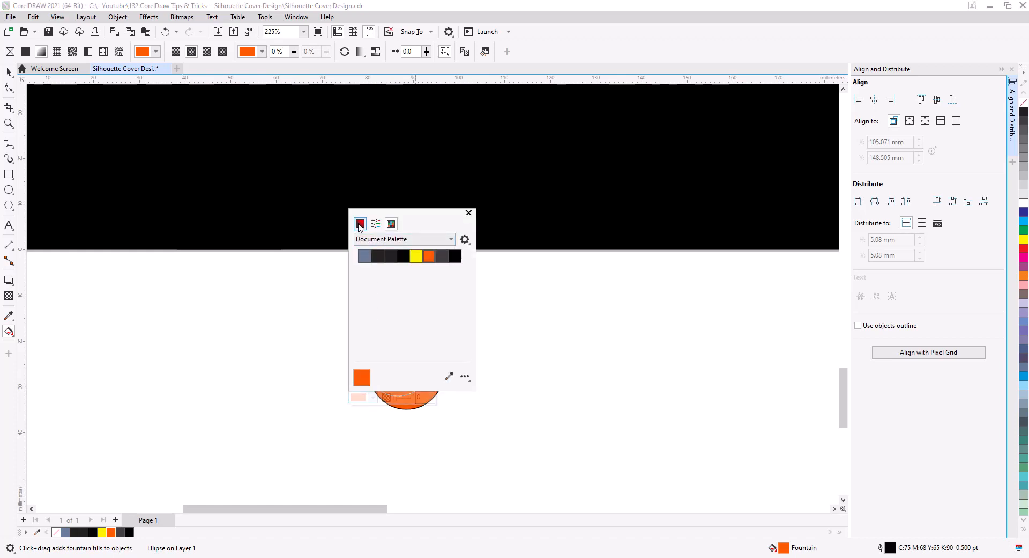
click(360, 224)
drag(413, 218, 650, 329)
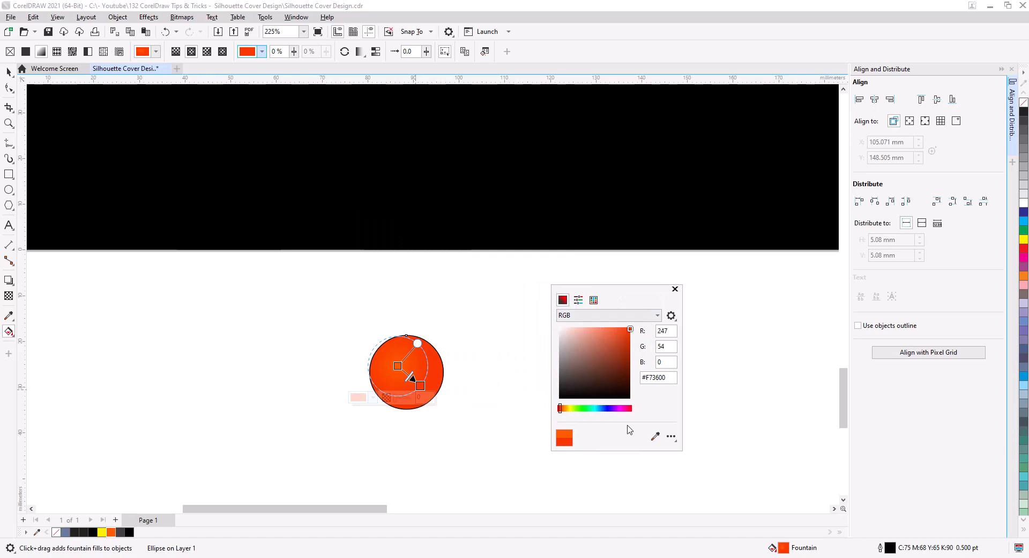
click(675, 289)
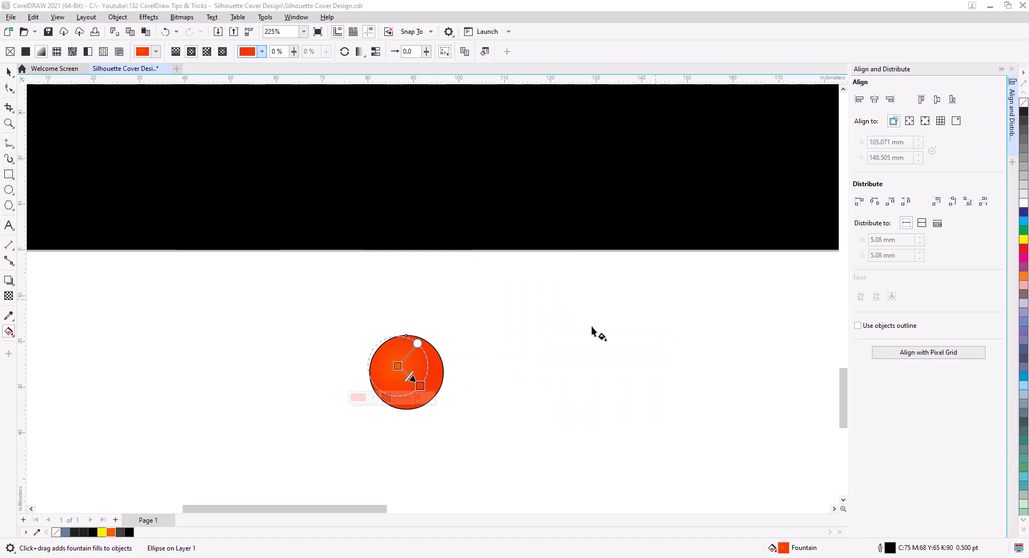
Step: Set the centre node of the circle's fountain fill to lighter orange, #FB8200
click(399, 368)
drag(398, 370, 397, 366)
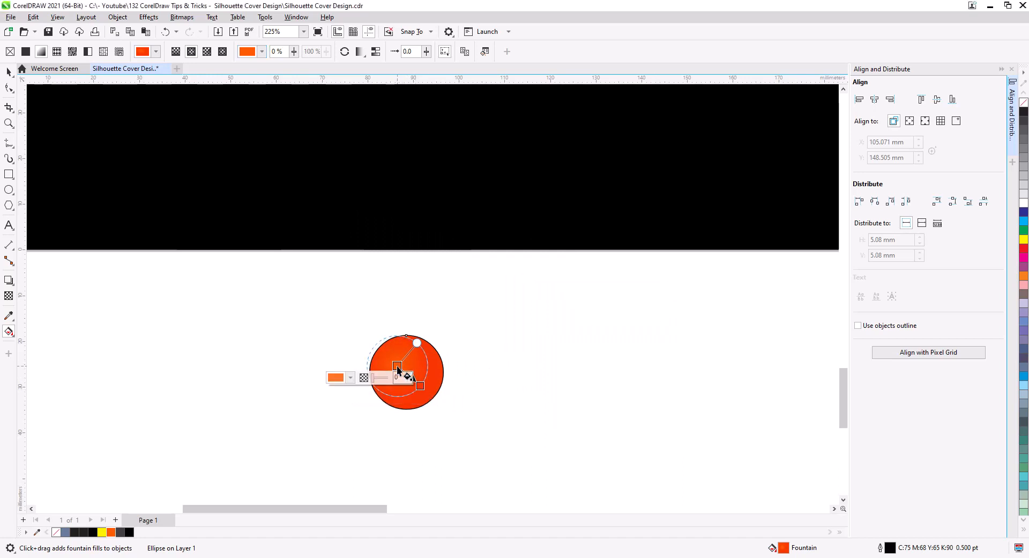
click(352, 378)
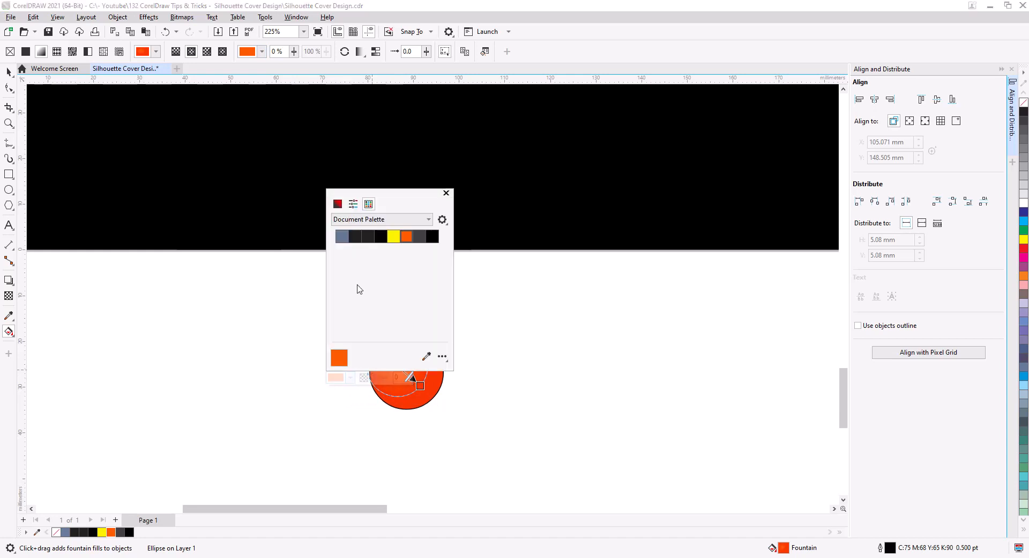
drag(366, 193, 629, 256)
click(600, 266)
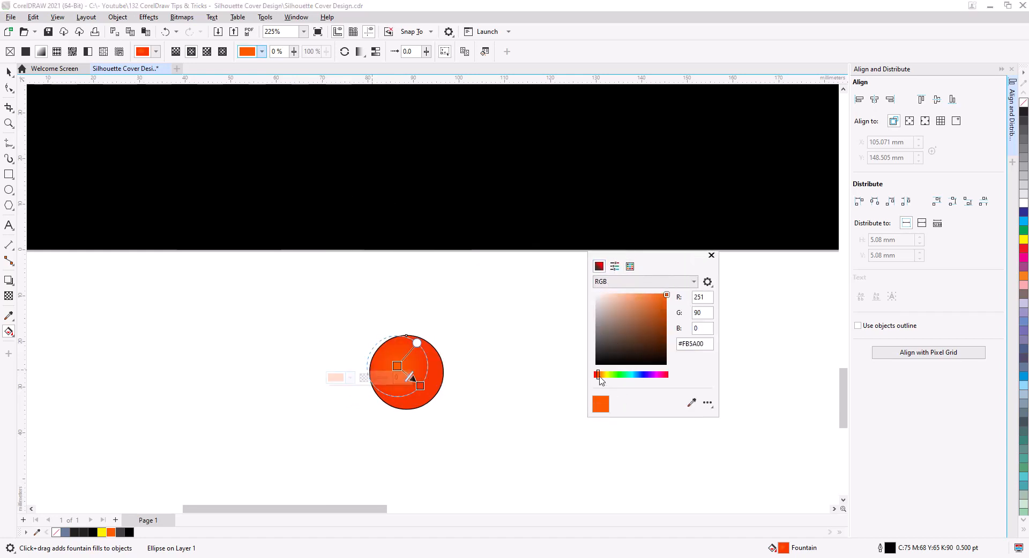
drag(600, 378, 604, 379)
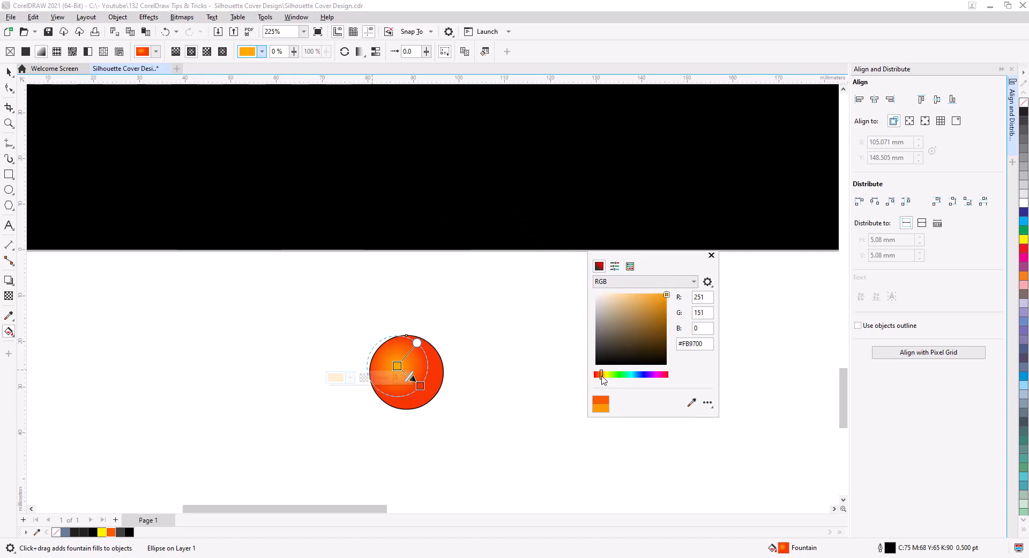
drag(601, 377, 601, 377)
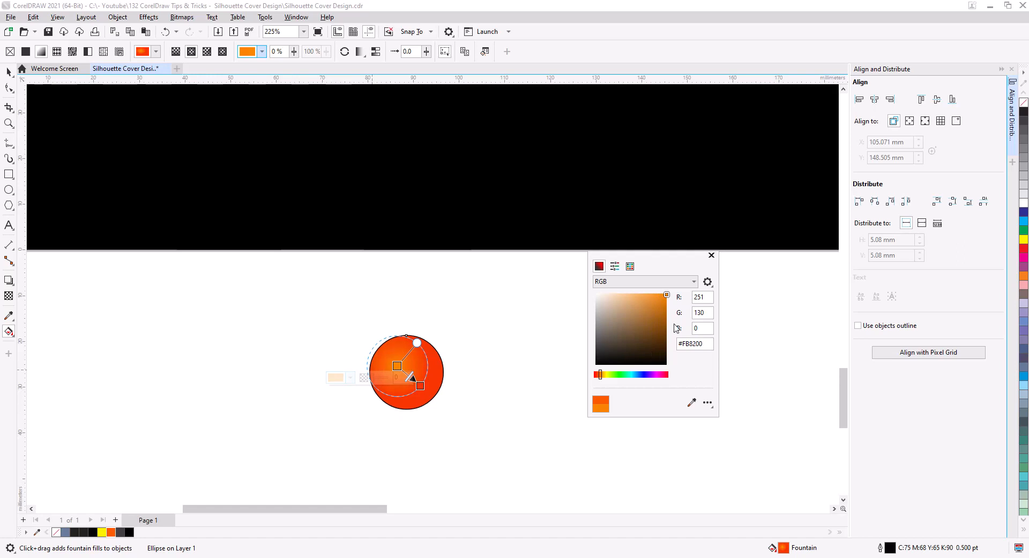
click(712, 257)
Step: Leave fountain fill editing, remove the circle's outline, and deselect it
drag(421, 386, 399, 367)
click(8, 71)
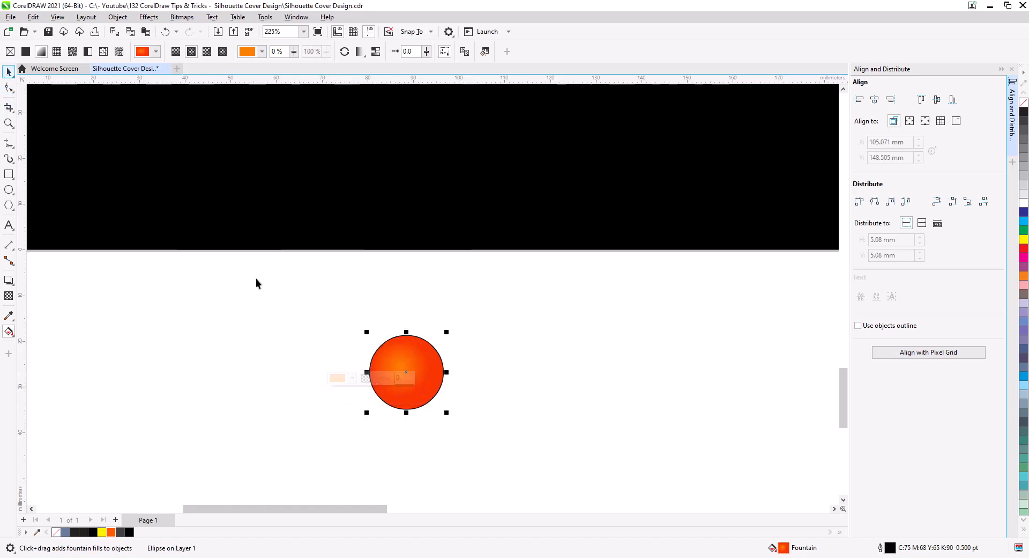
right_click(1025, 104)
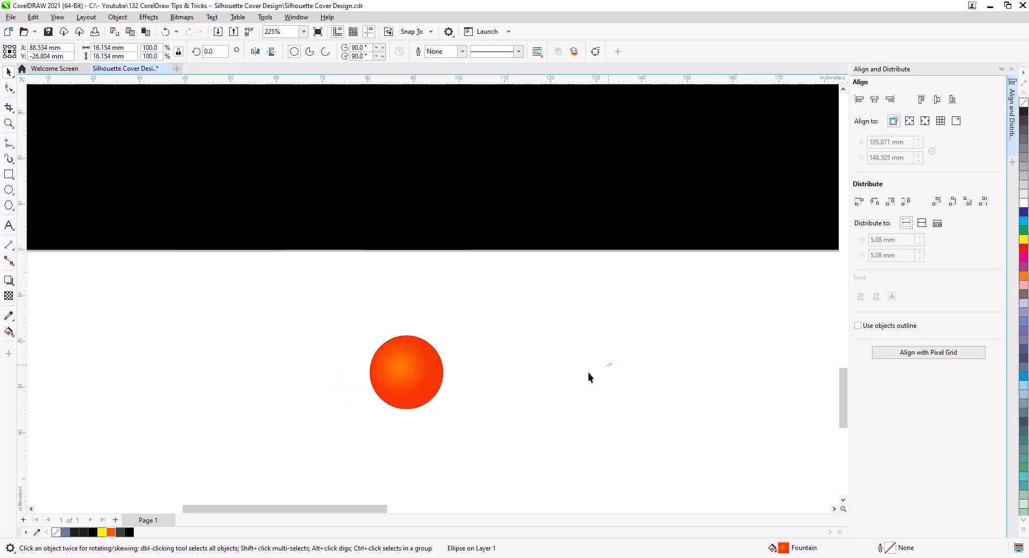
click(587, 373)
Step: Move the circle onto the black foreground and place progressively smaller copies up the silhouette's leg, down to about 9.3 mm in diameter
scroll(456, 412, down, 2)
drag(477, 417, 456, 483)
drag(402, 461, 407, 297)
scroll(435, 404, down, 1)
drag(436, 404, 489, 496)
drag(469, 418, 466, 353)
right_click(468, 351)
drag(466, 353, 479, 308)
click(499, 324)
scroll(507, 371, down, 2)
scroll(488, 367, up, 1)
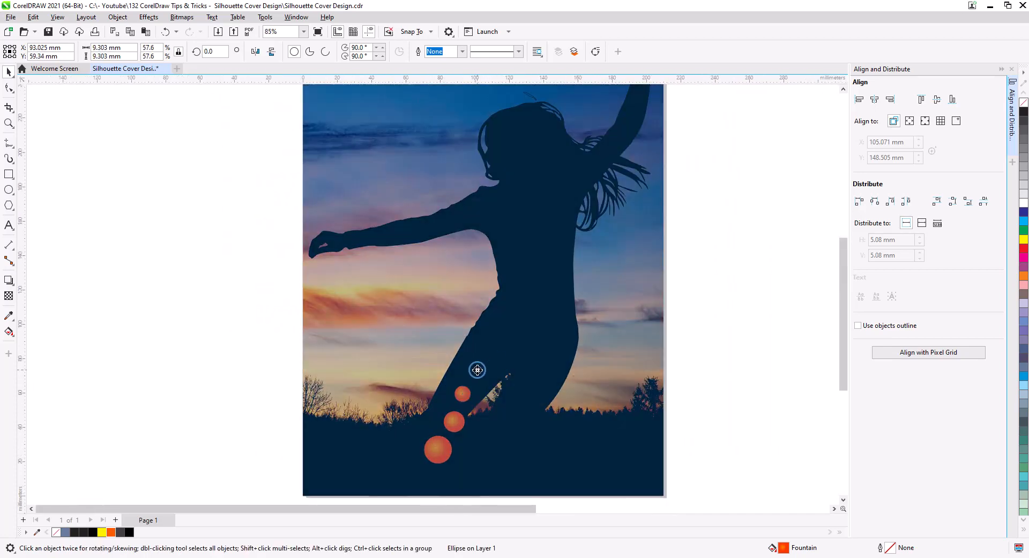
Step: Continue the trail with ever smaller circle copies up through the silhouette's torso, making eleven circles in all
drag(477, 369, 506, 222)
click(516, 371)
click(535, 350)
scroll(525, 335, up, 5)
click(541, 288)
click(536, 220)
click(493, 357)
click(507, 301)
scroll(536, 252, down, 4)
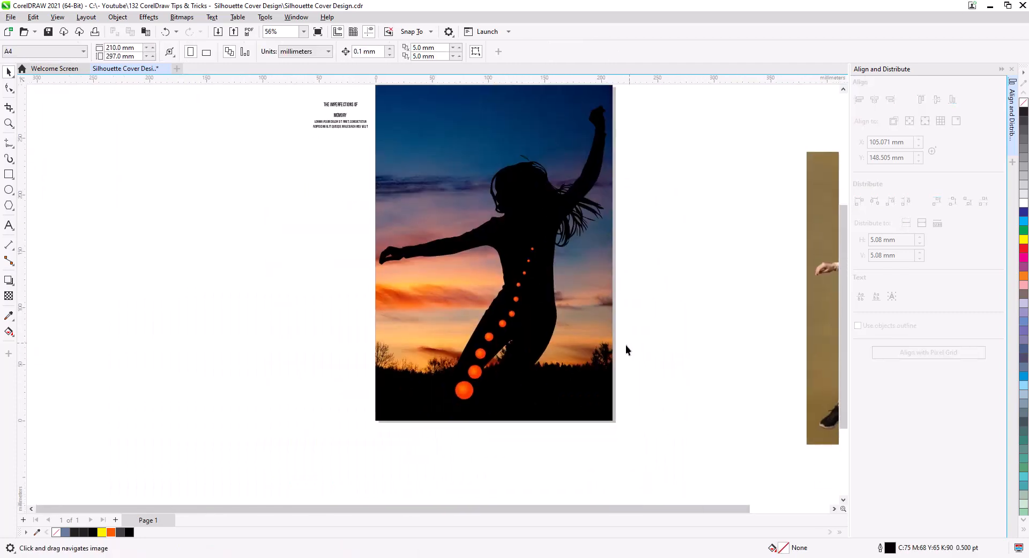
Step: Reposition the middle and upper circles so the trail follows a smooth curve up the leg and through the torso
scroll(626, 346, up, 2)
click(431, 299)
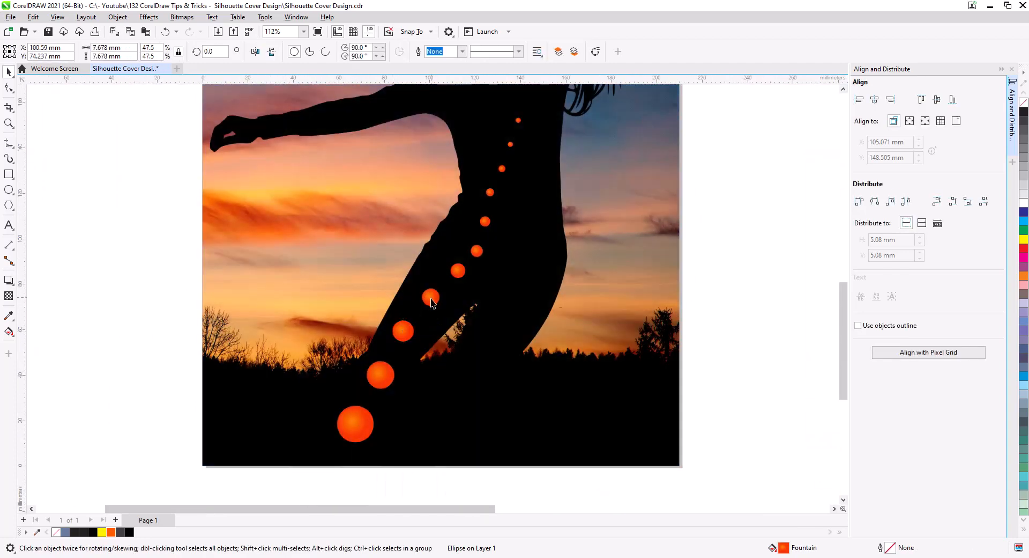
drag(431, 299, 431, 308)
drag(458, 271, 484, 251)
drag(485, 221, 506, 165)
drag(507, 164, 449, 238)
drag(449, 210, 448, 210)
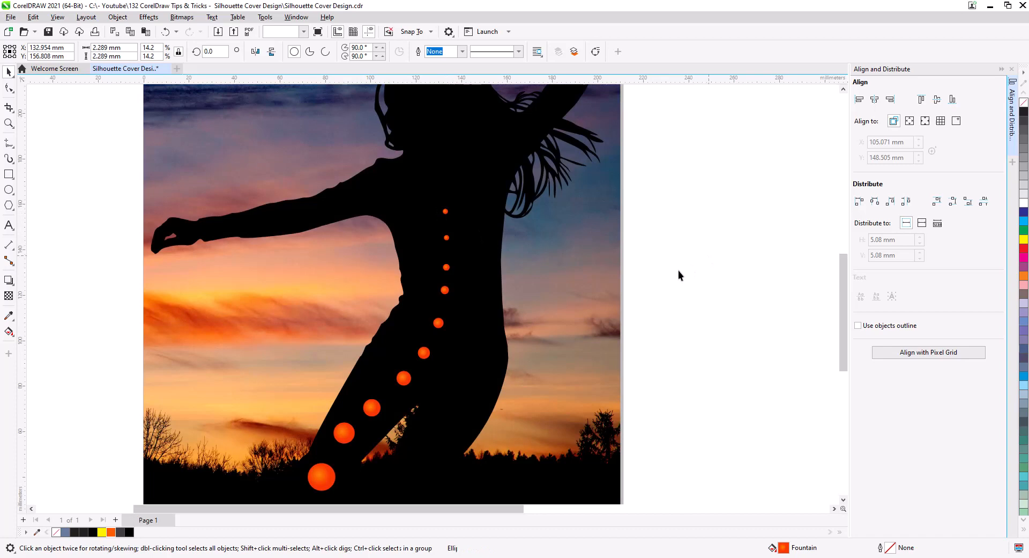
Step: Move the lorem ipsum text onto the black foreground near the page's lower edge and colour it white
scroll(678, 270, down, 4)
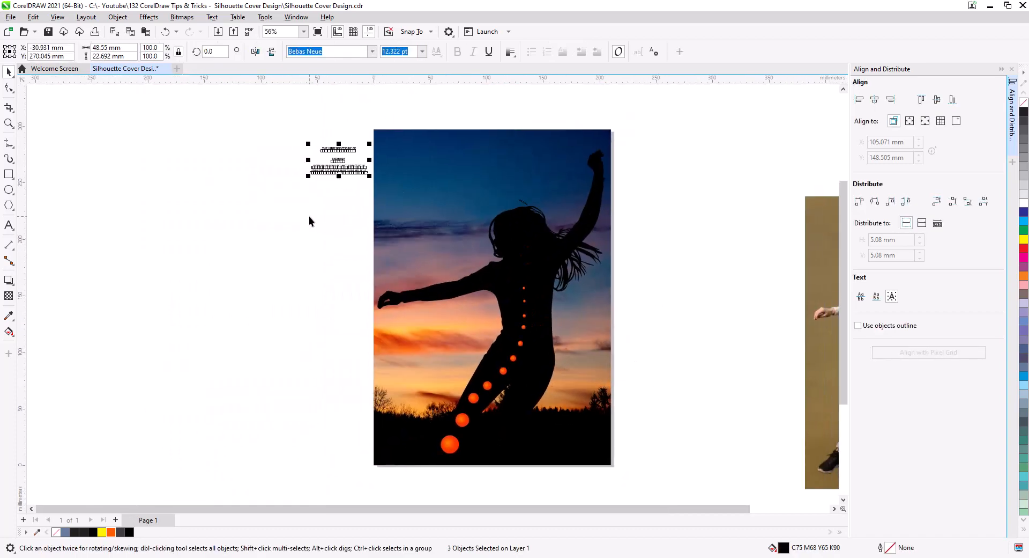
click(321, 168)
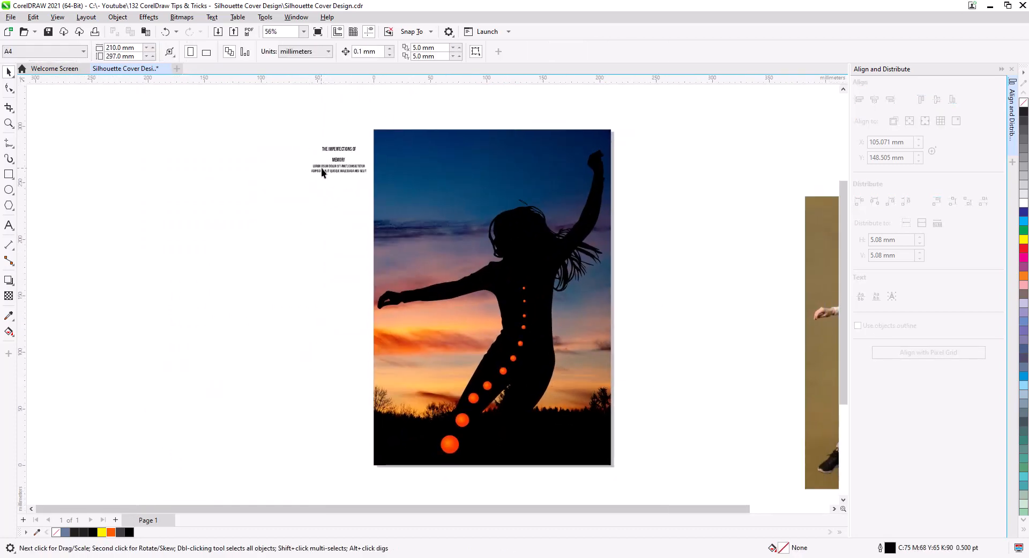
drag(321, 168, 494, 440)
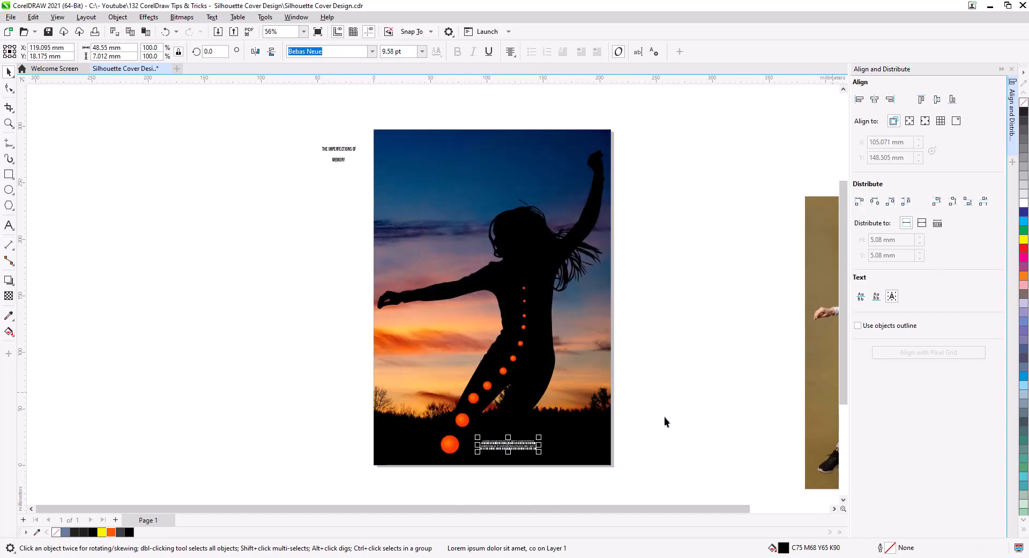
scroll(526, 466, up, 5)
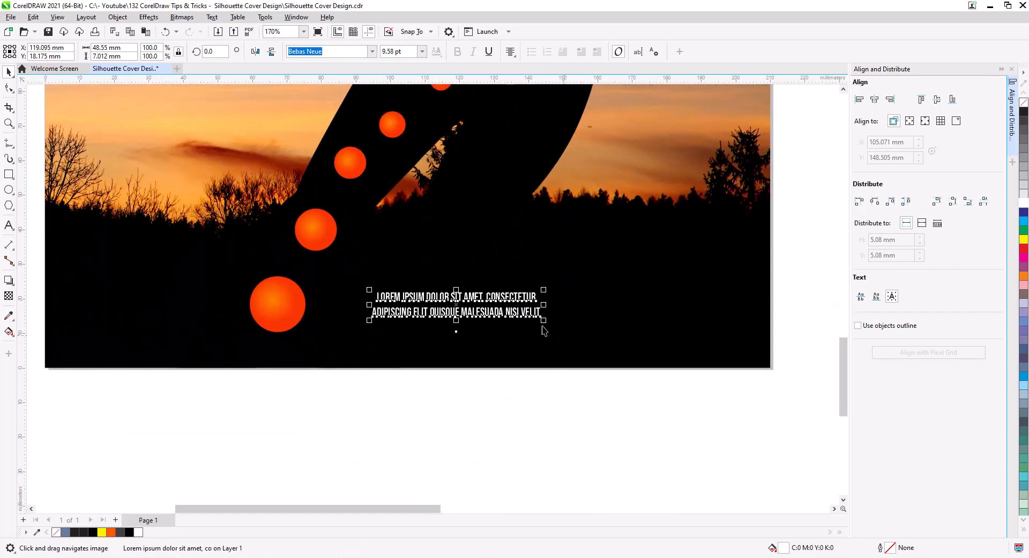
Step: Enlarge the lorem ipsum text and centre it horizontally on the page rectangle
drag(546, 325, 629, 342)
shift+click(630, 343)
key(c)
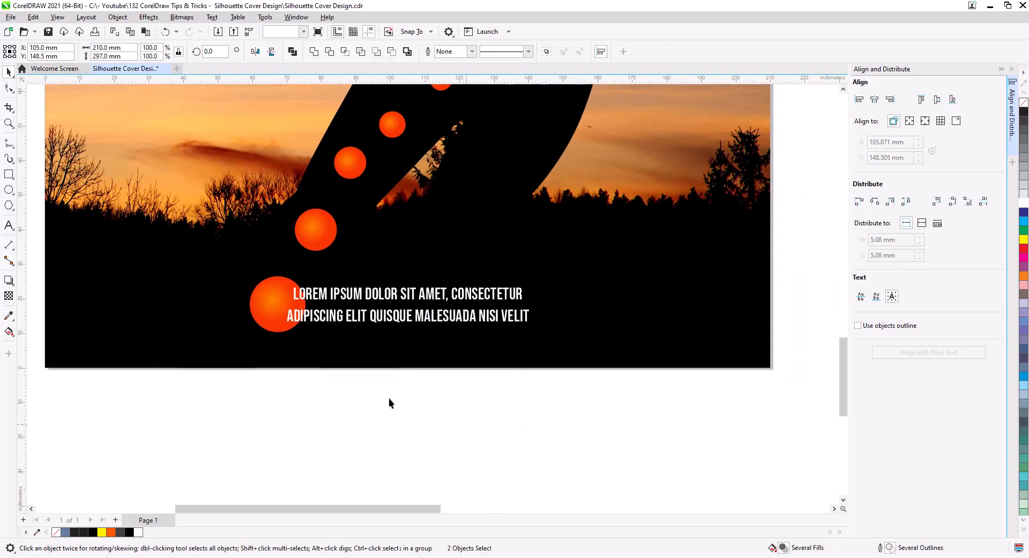
Step: Shift the two largest circles of the trail further left so the lowest one clears the lorem ipsum text
click(389, 402)
click(276, 304)
drag(276, 304, 242, 300)
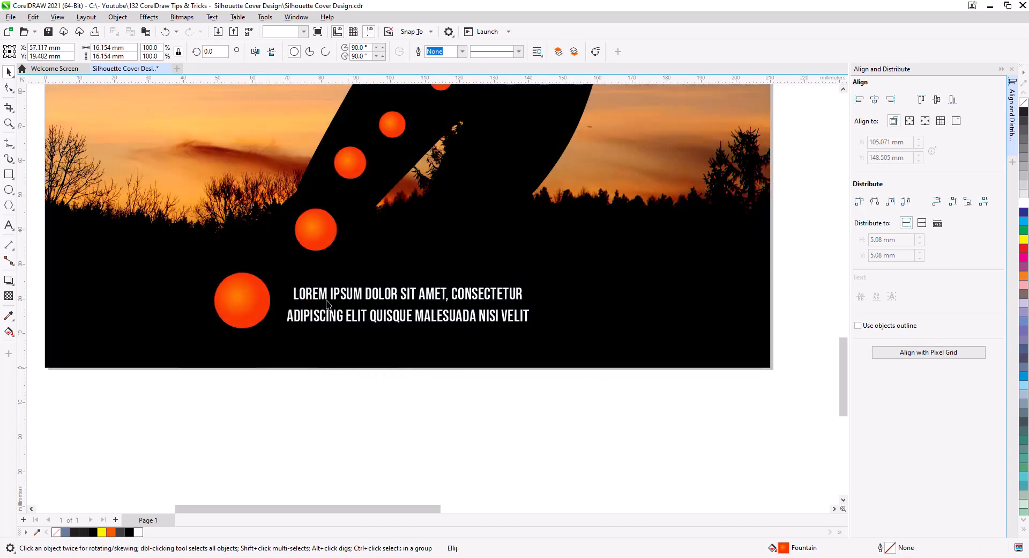
drag(312, 234, 304, 238)
click(403, 397)
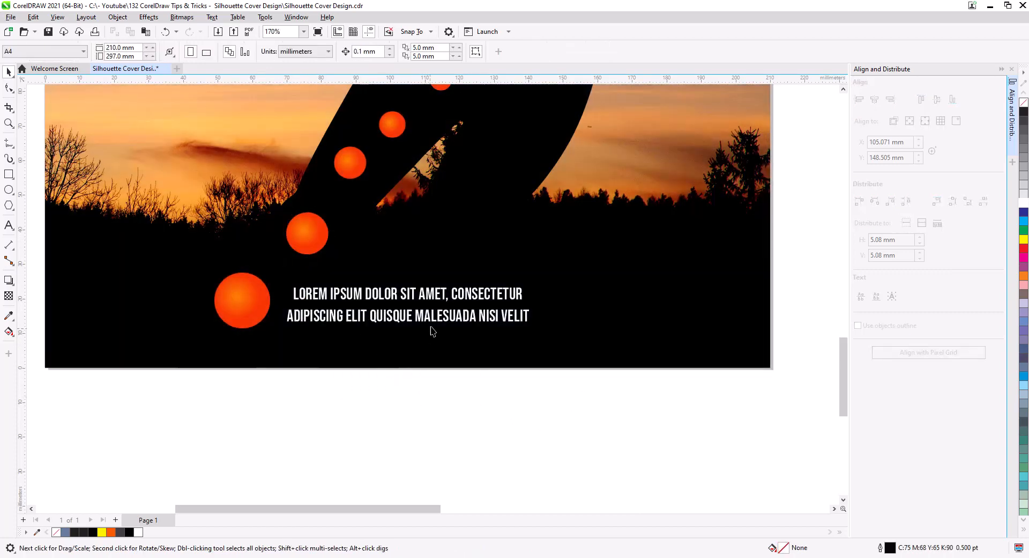
Step: Fill the lorem ipsum text with 30% Black and align it horizontally centred on the page rectangle
click(435, 325)
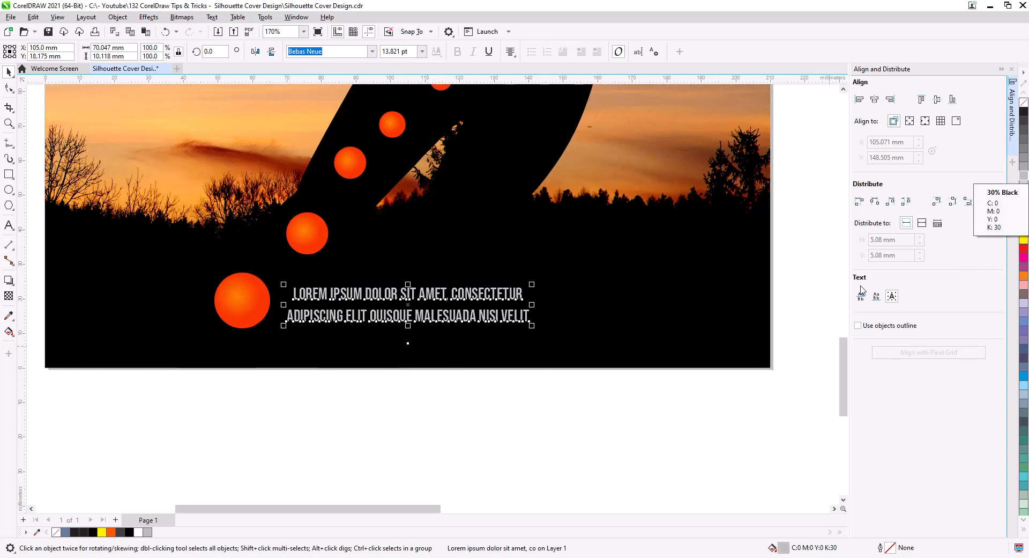
click(1024, 185)
click(589, 384)
click(514, 325)
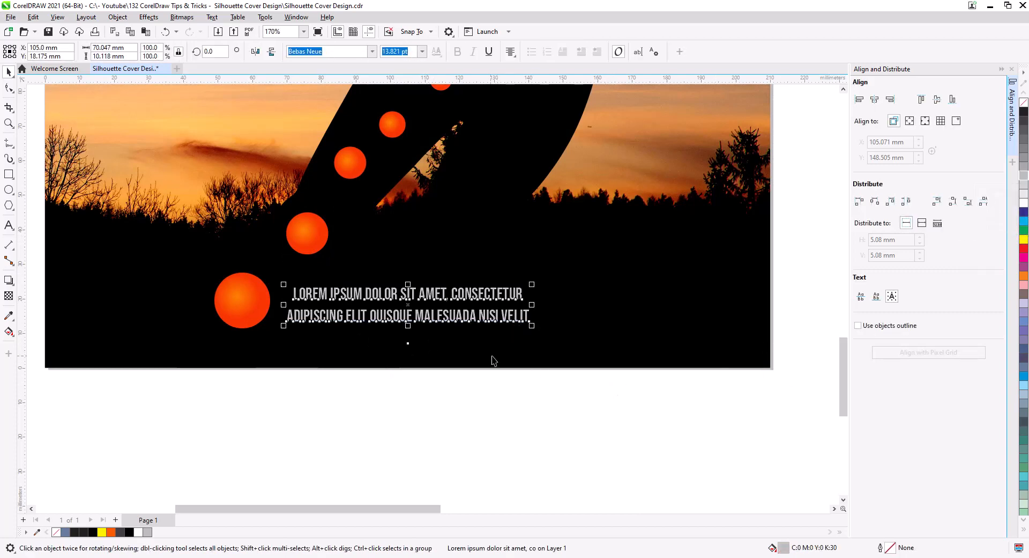
shift+click(538, 349)
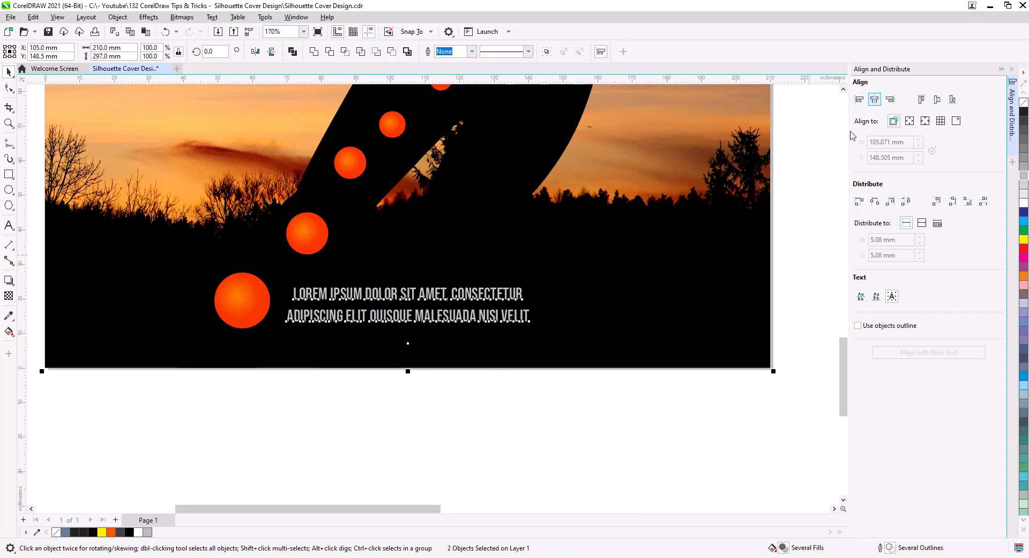
click(529, 432)
Step: Select all eleven trail circles and apply a uniform transparency of 32 to them
scroll(502, 434, down, 7)
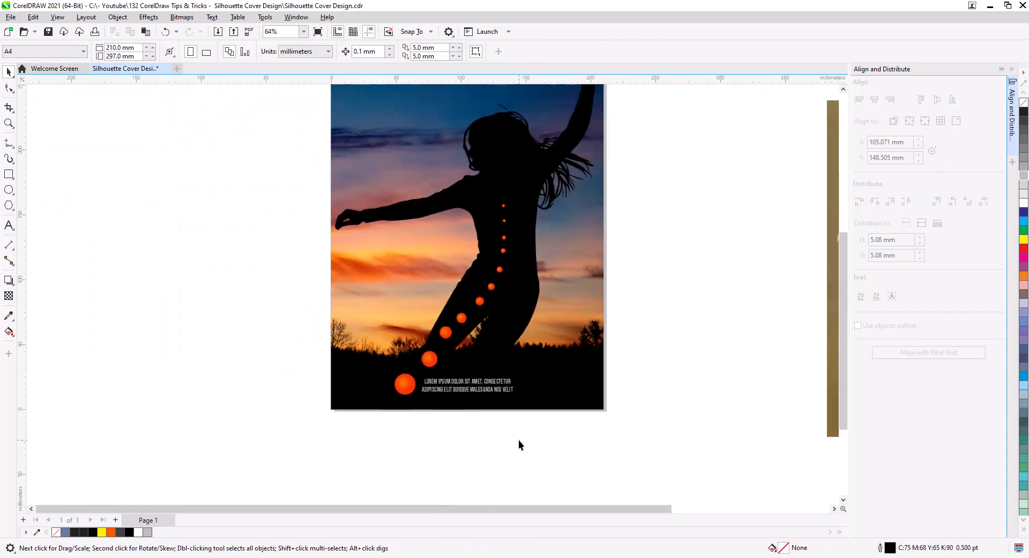
drag(540, 437, 536, 463)
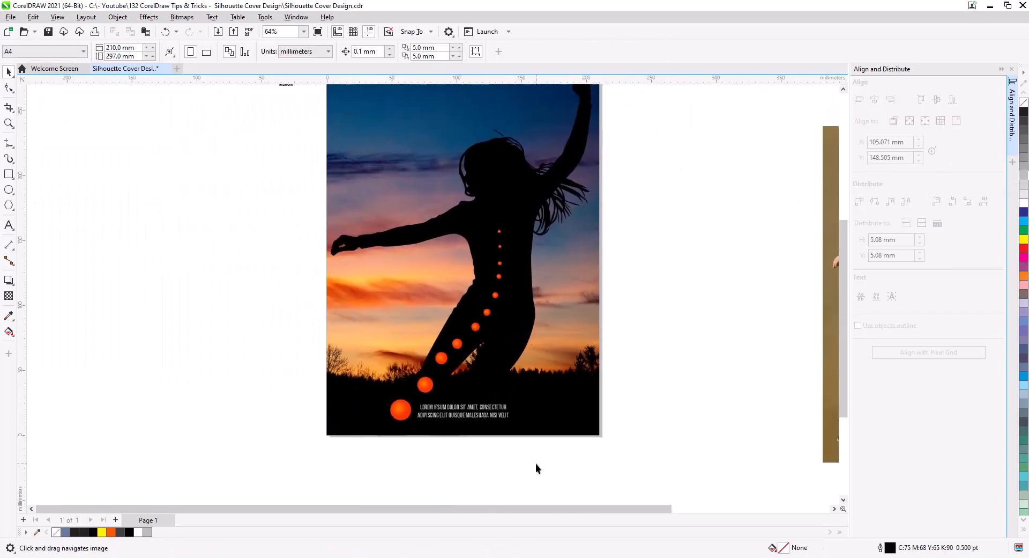
click(401, 410)
shift+click(425, 384)
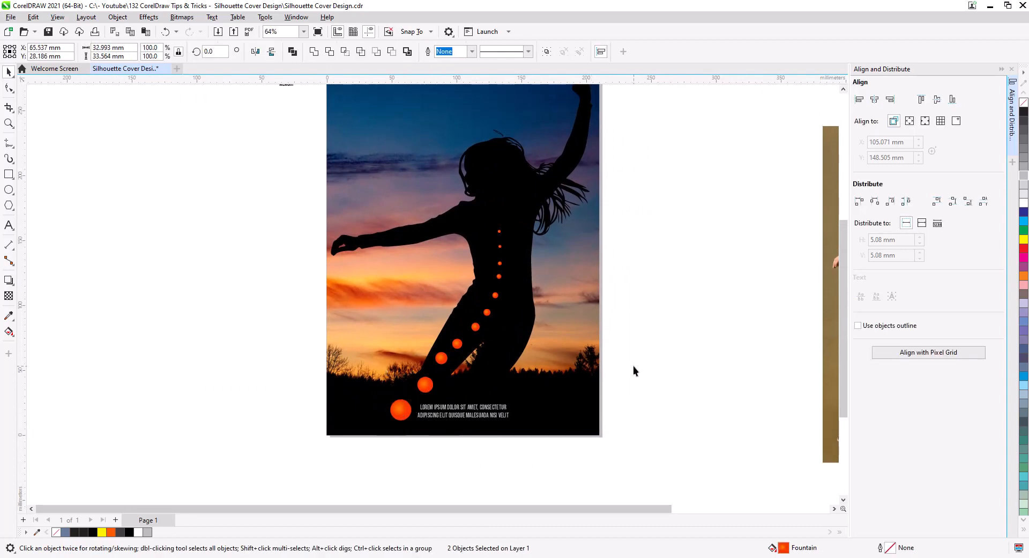
drag(633, 370, 414, 213)
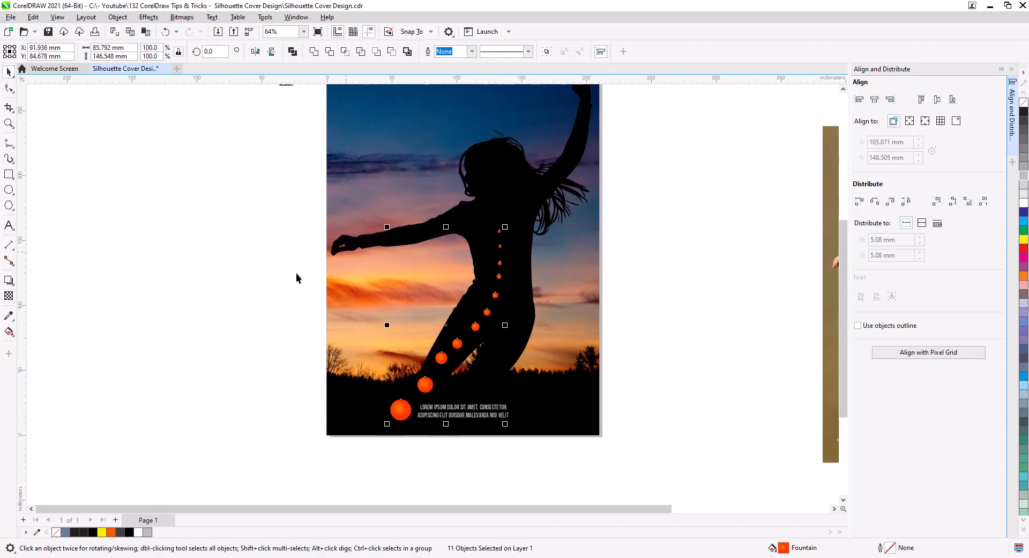
click(9, 295)
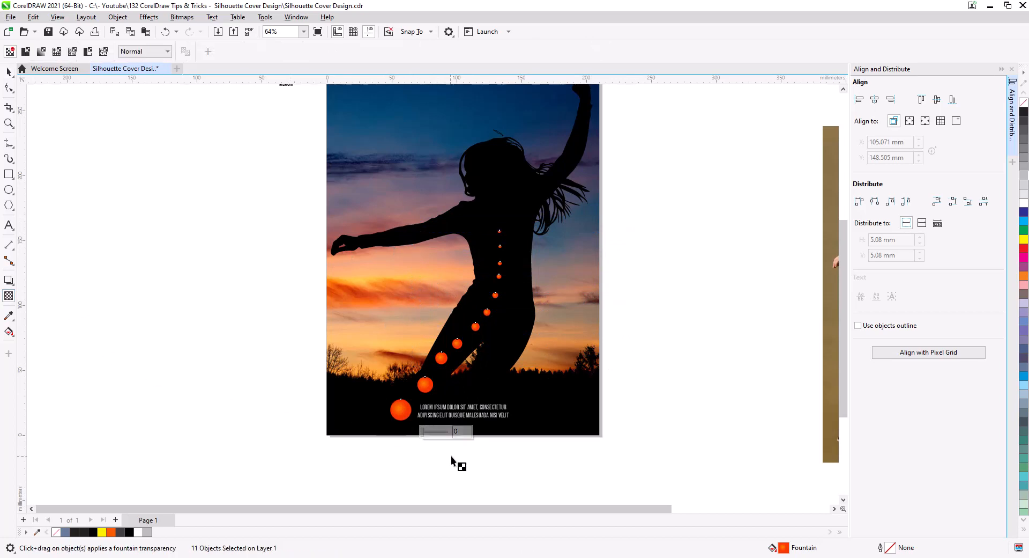
drag(421, 433, 431, 433)
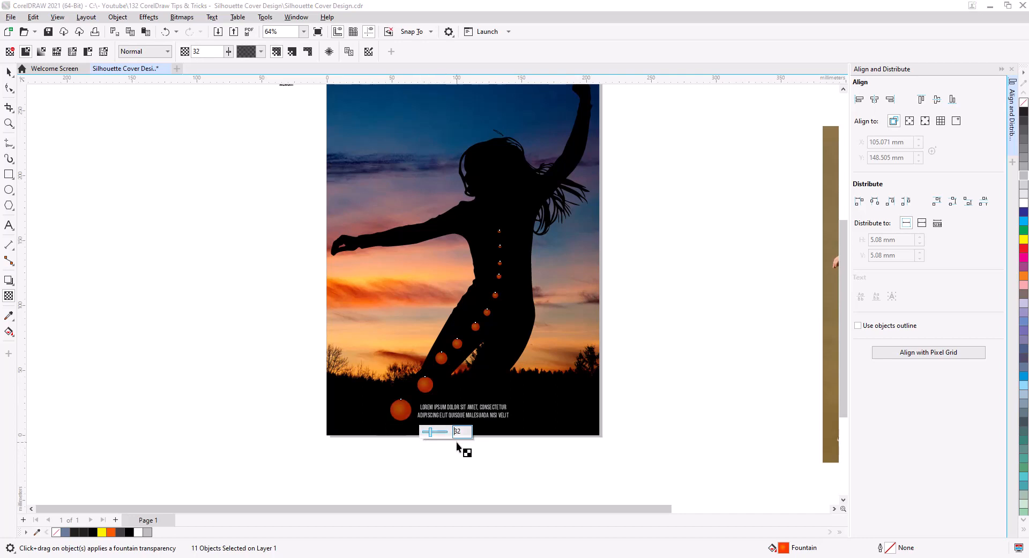
Step: Apply a linear fountain transparency to the circles, running from the fourth circle on the leg up to the silhouette's neck
drag(388, 426, 499, 234)
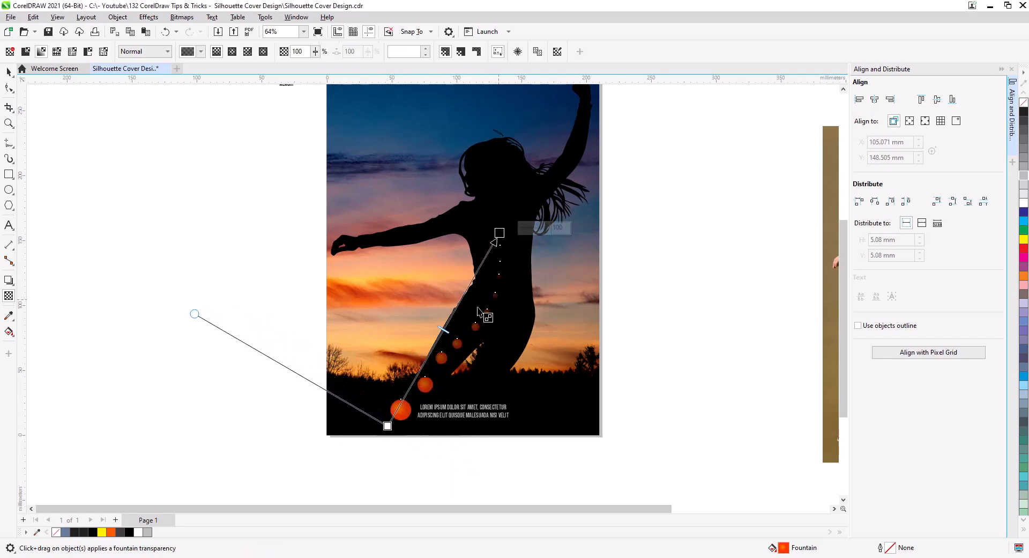
drag(386, 425, 457, 348)
drag(496, 228, 505, 196)
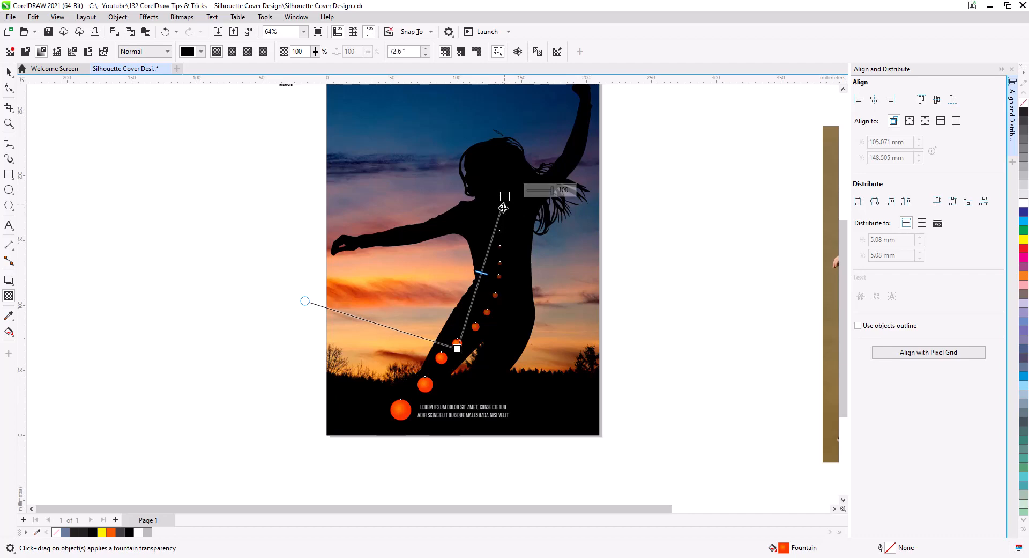
click(9, 74)
click(276, 455)
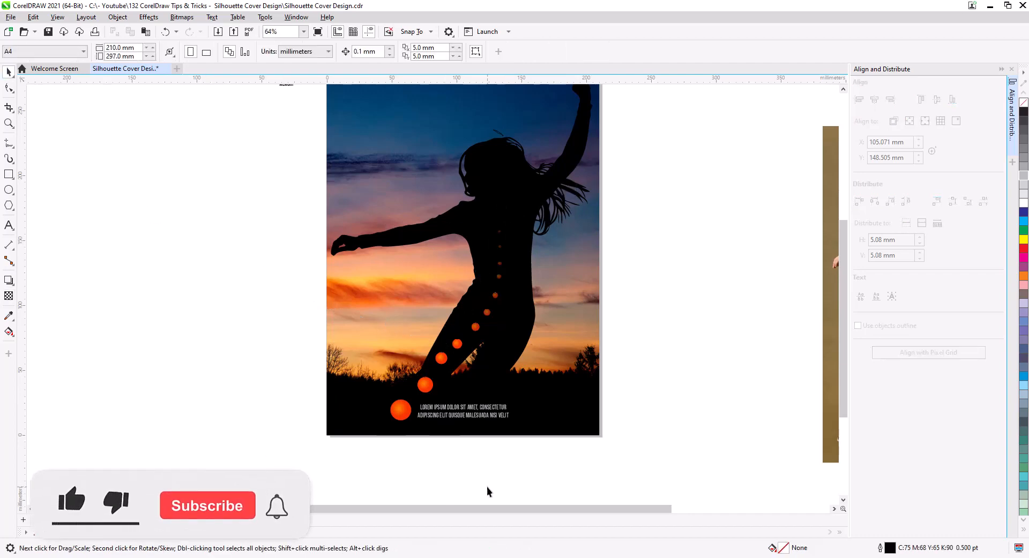
Step: Enlarge the lorem ipsum text slightly about its centre
scroll(480, 458, up, 2)
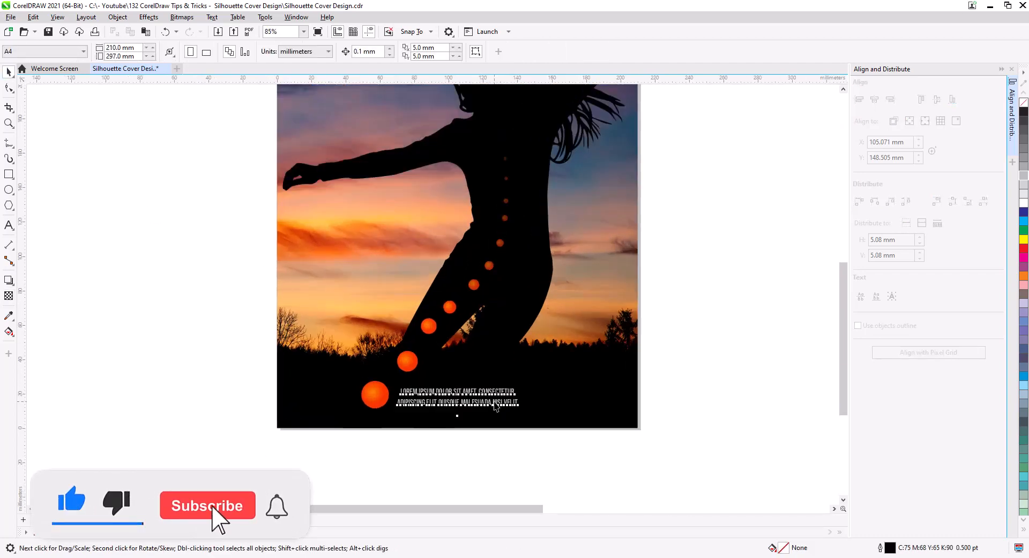
click(512, 401)
drag(525, 410, 529, 414)
click(497, 444)
Step: Place the MEMORY text across the silhouette's hips, enlarge it to about 104 mm wide and fill it yellow
drag(283, 306, 294, 348)
scroll(299, 359, down, 3)
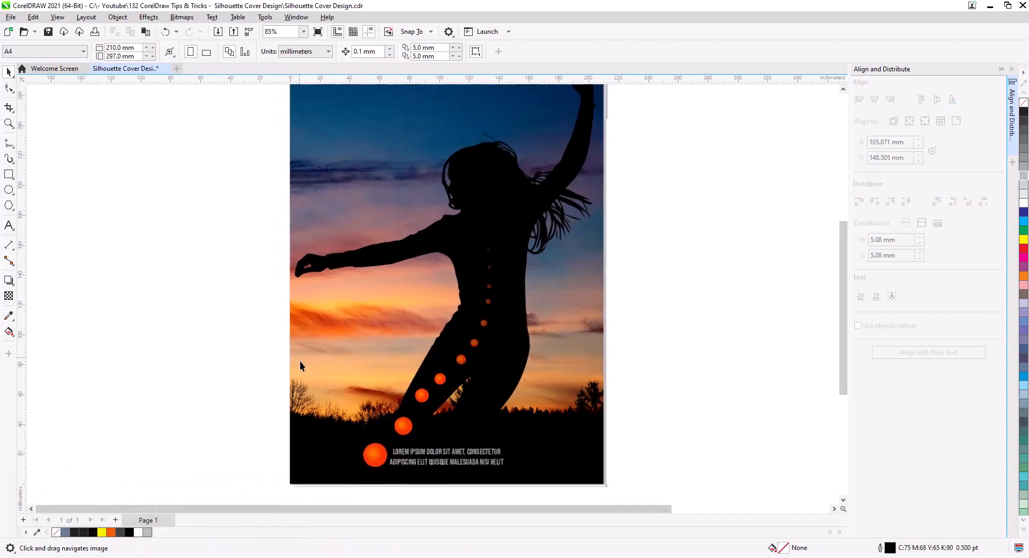
drag(261, 167, 474, 384)
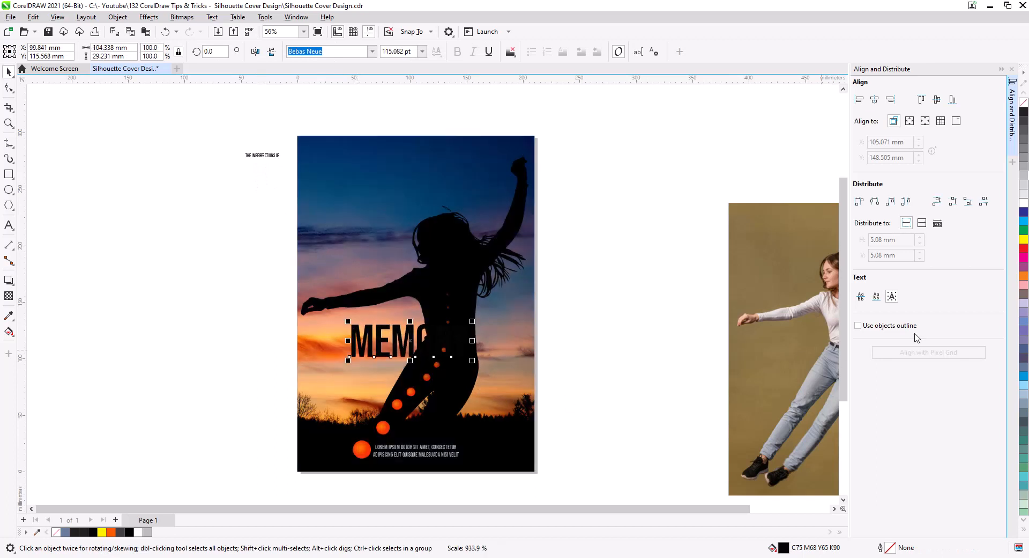
click(1024, 239)
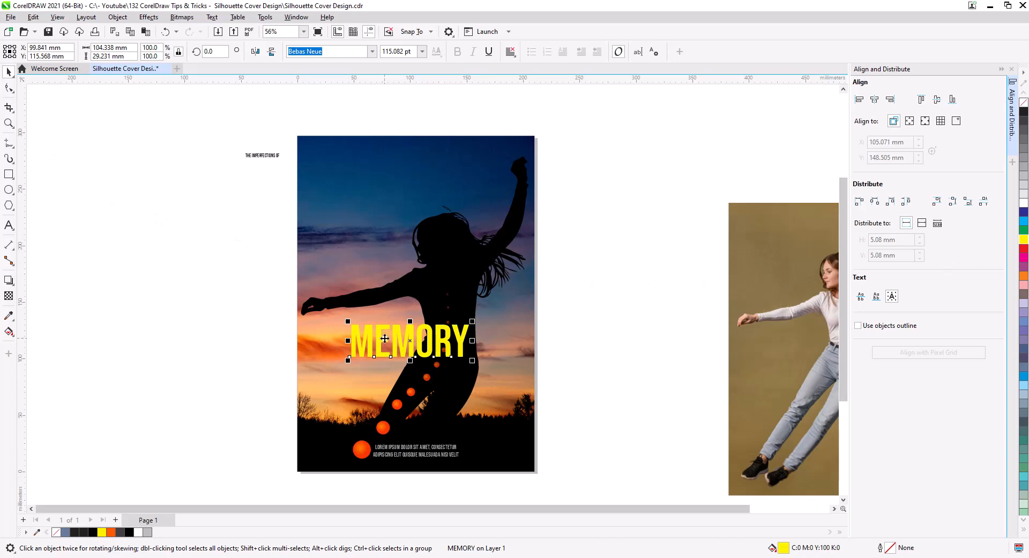
Step: Align the MEMORY title horizontally centred on the page rectangle
shift+click(334, 342)
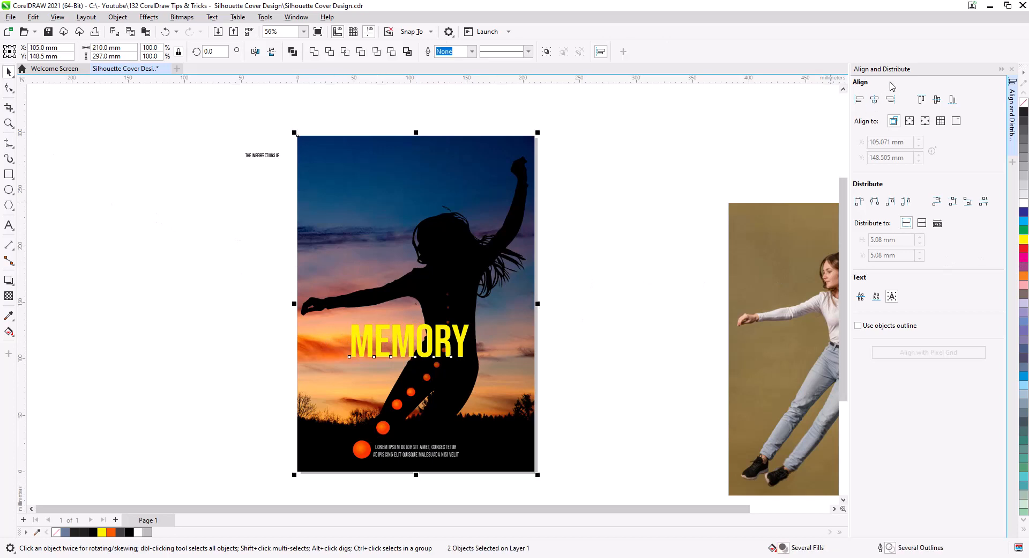
click(875, 100)
click(612, 301)
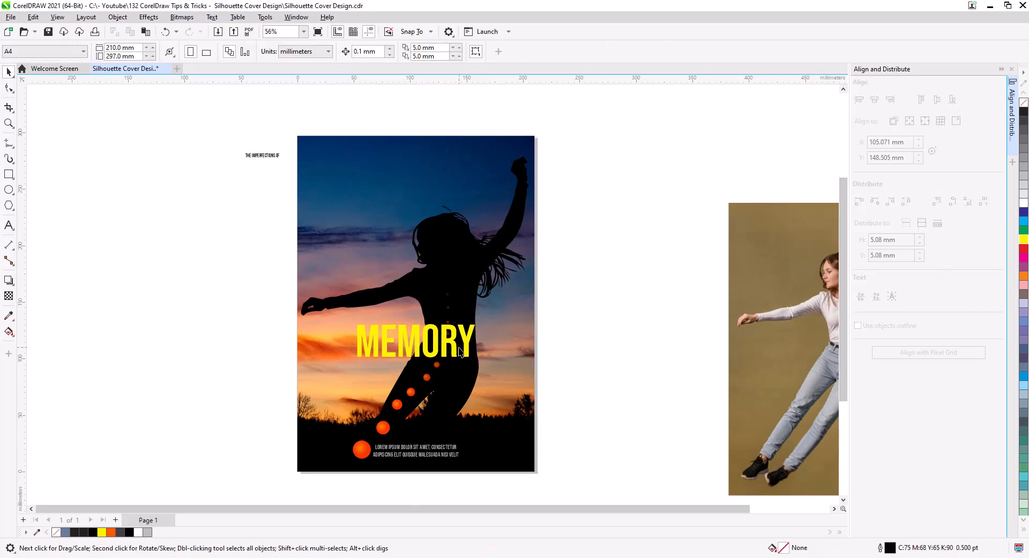
Step: Widen the letter spacing of MEMORY until it is about 173 mm wide and centre it again on the page rectangle
click(460, 352)
click(427, 350)
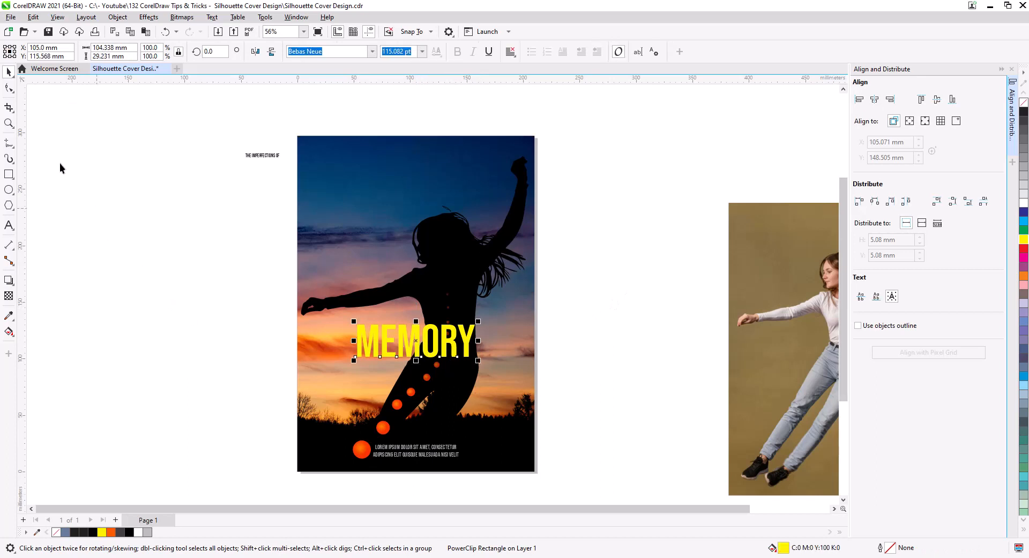
click(9, 89)
drag(481, 364, 551, 366)
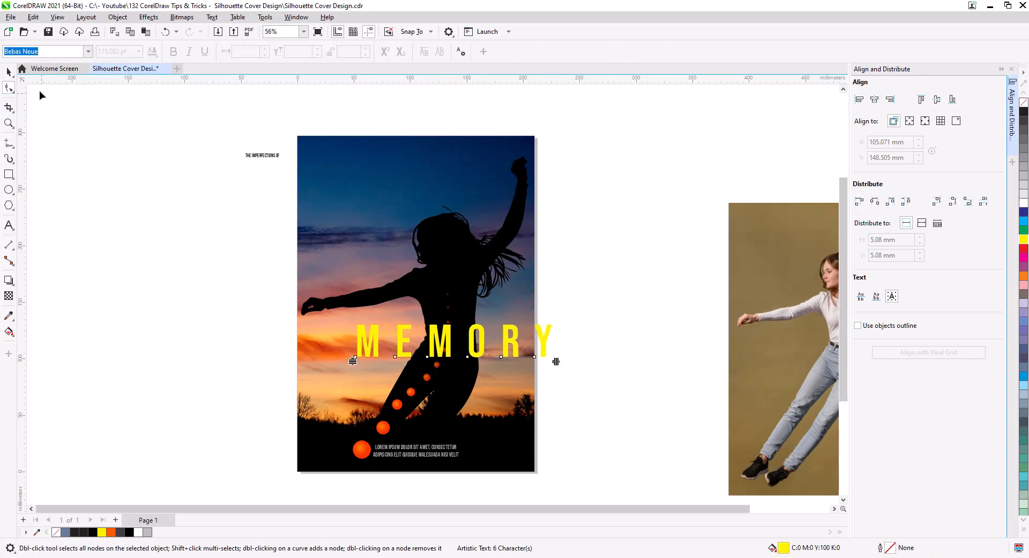
click(8, 72)
shift+click(368, 260)
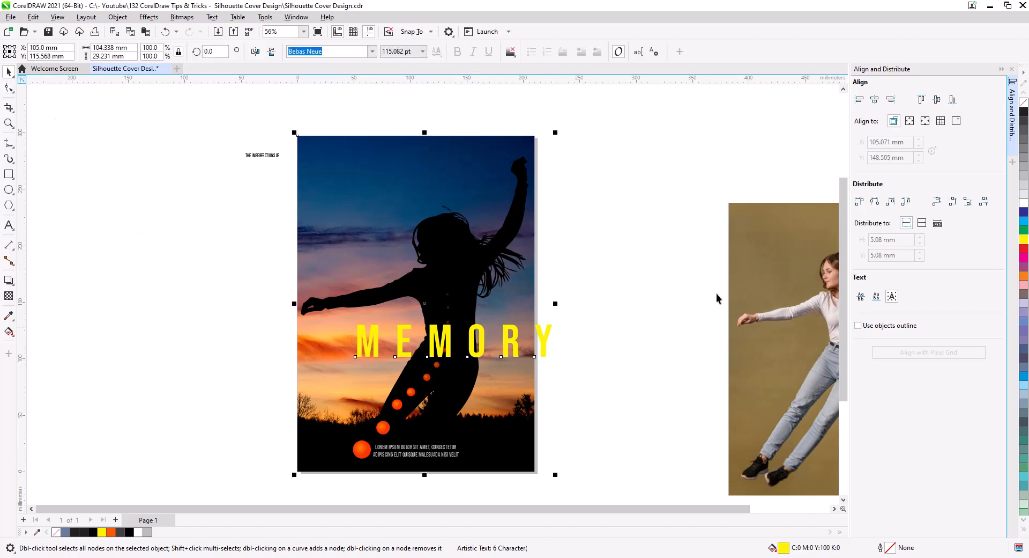
click(882, 107)
click(595, 302)
Step: Move the spaced MEMORY title up to the silhouette's waist, at a vertical position of about 127 mm
click(479, 350)
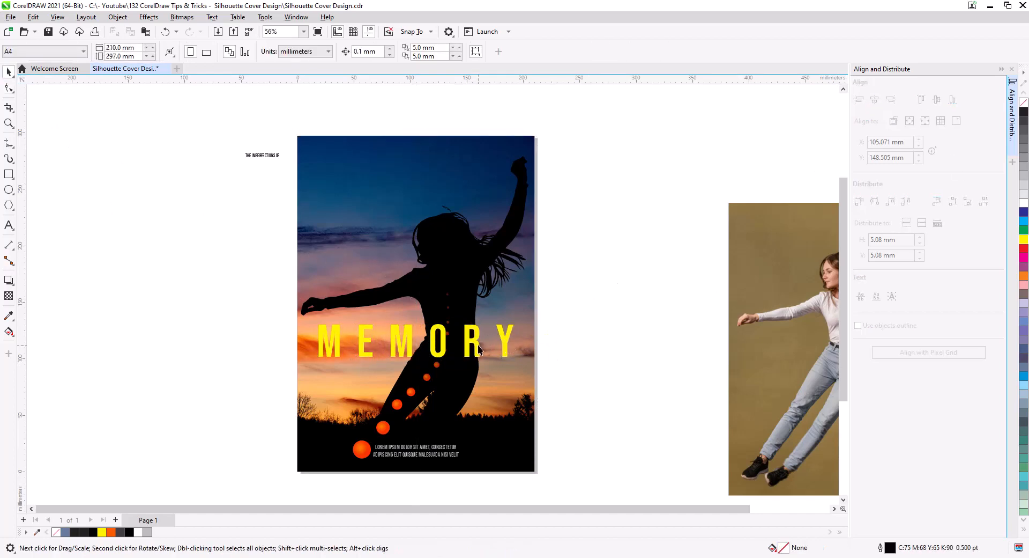
drag(480, 349, 478, 343)
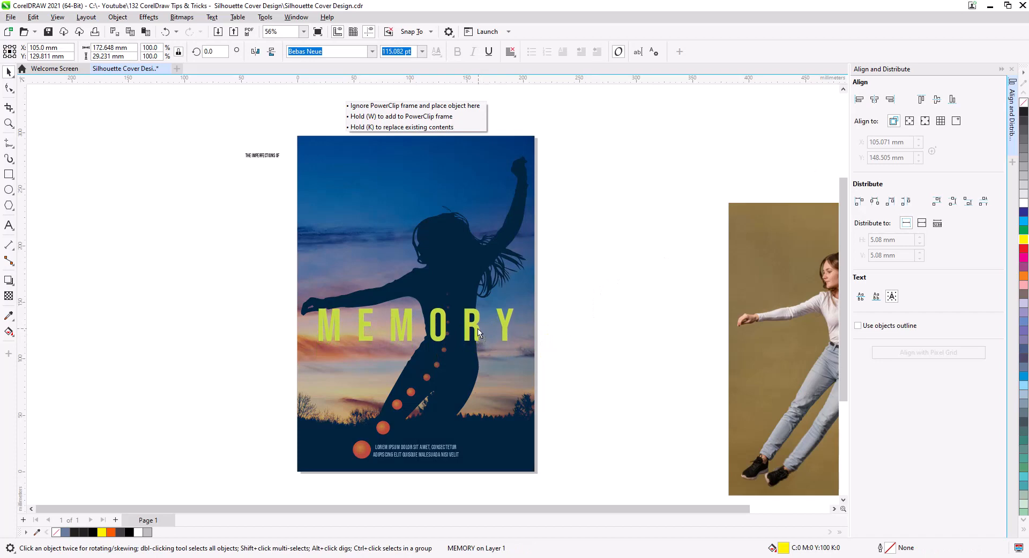
drag(479, 333, 479, 336)
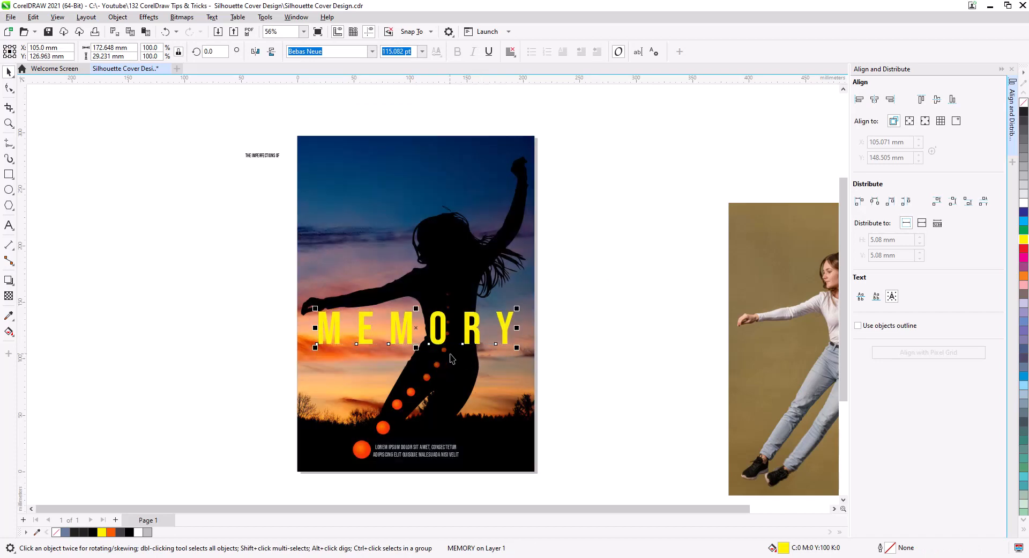
Step: Colour the letters M, E and M at the start of MEMORY pure black (#000000)
scroll(450, 358, up, 2)
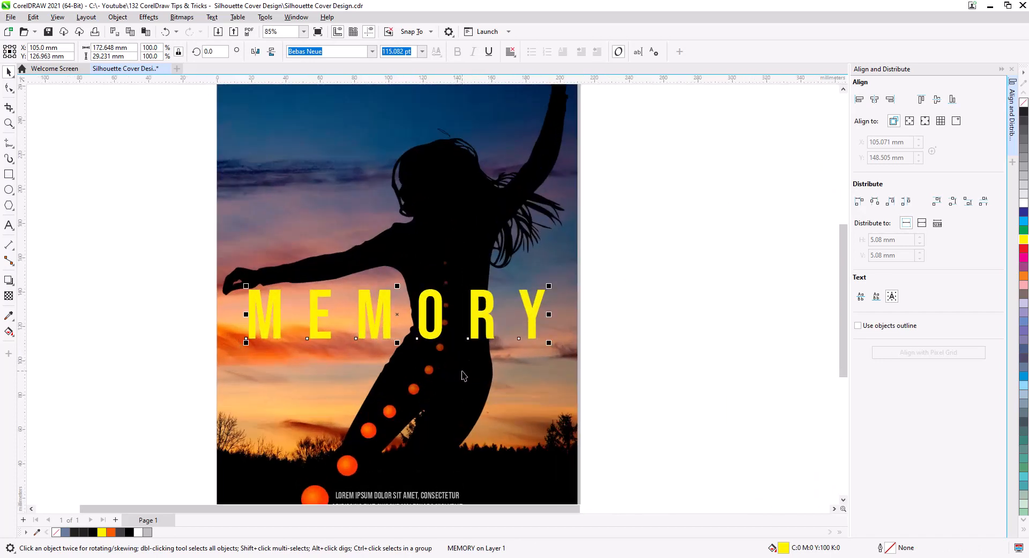
key(F8)
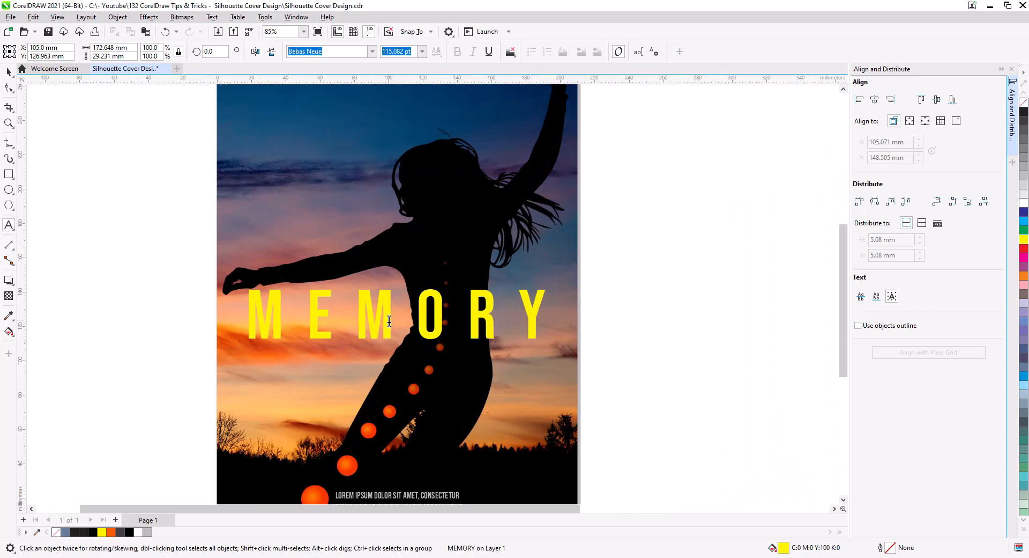
drag(378, 321, 244, 321)
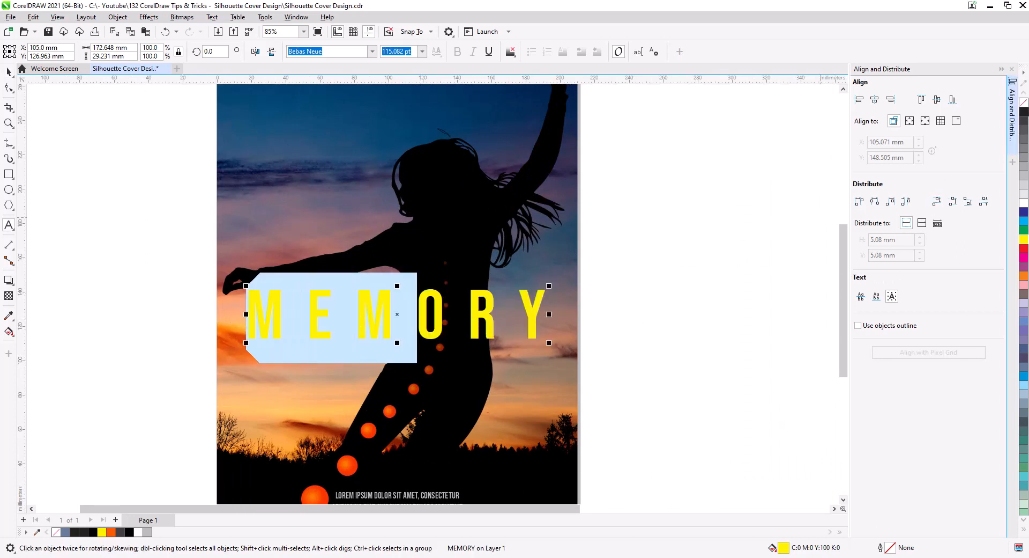
click(1024, 112)
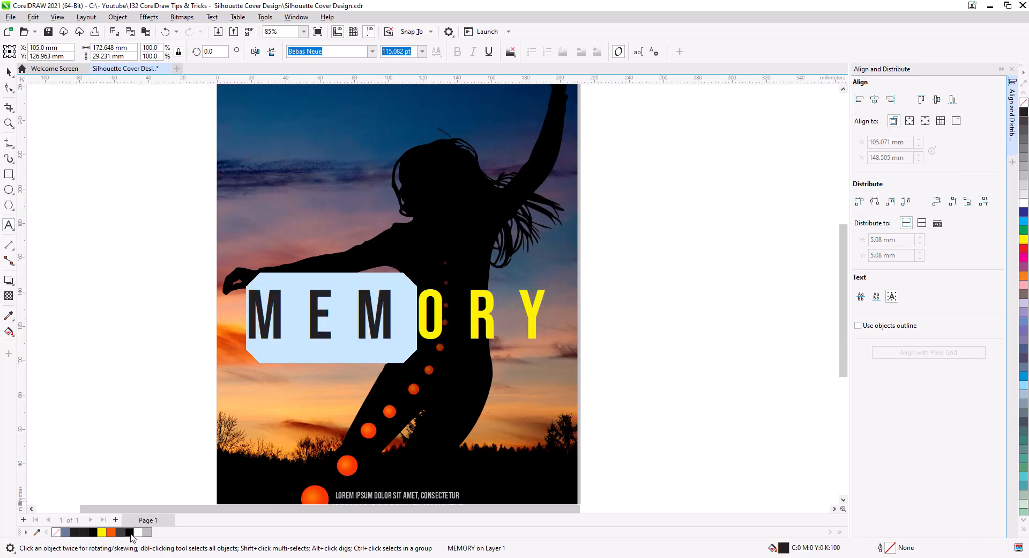
click(130, 531)
Step: Colour the final Y of MEMORY black and the letters O and R over the silhouette white
drag(518, 311, 546, 312)
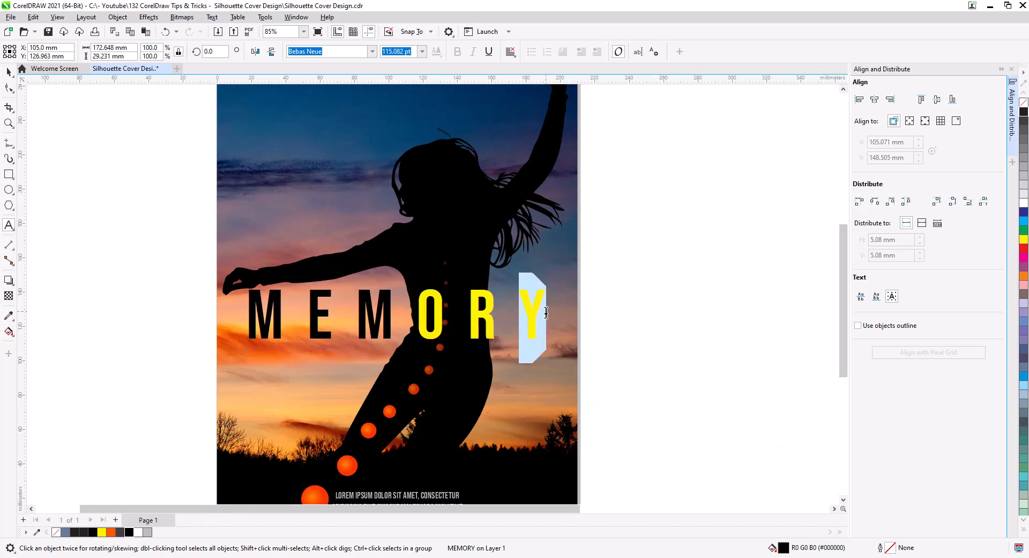
click(103, 532)
click(130, 531)
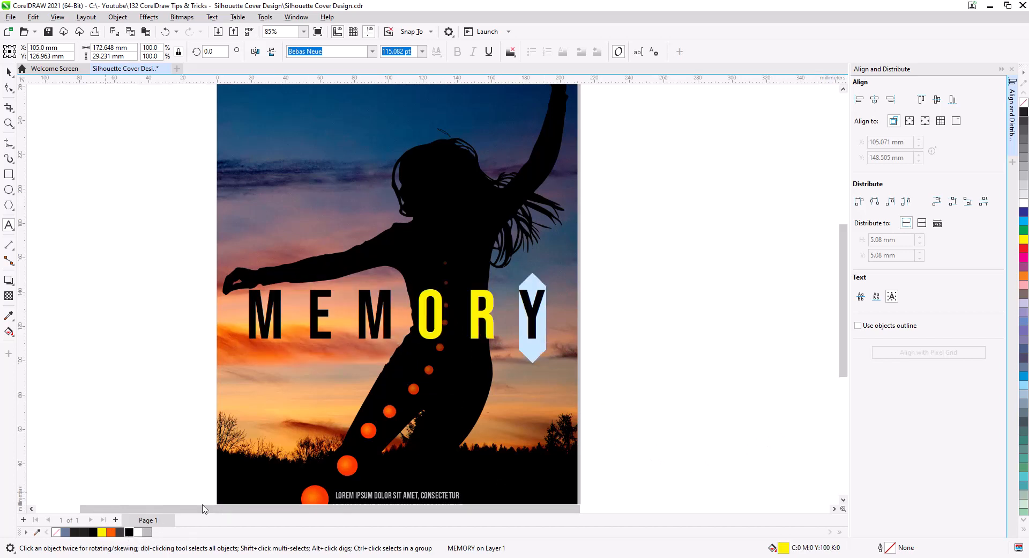
drag(411, 311, 498, 319)
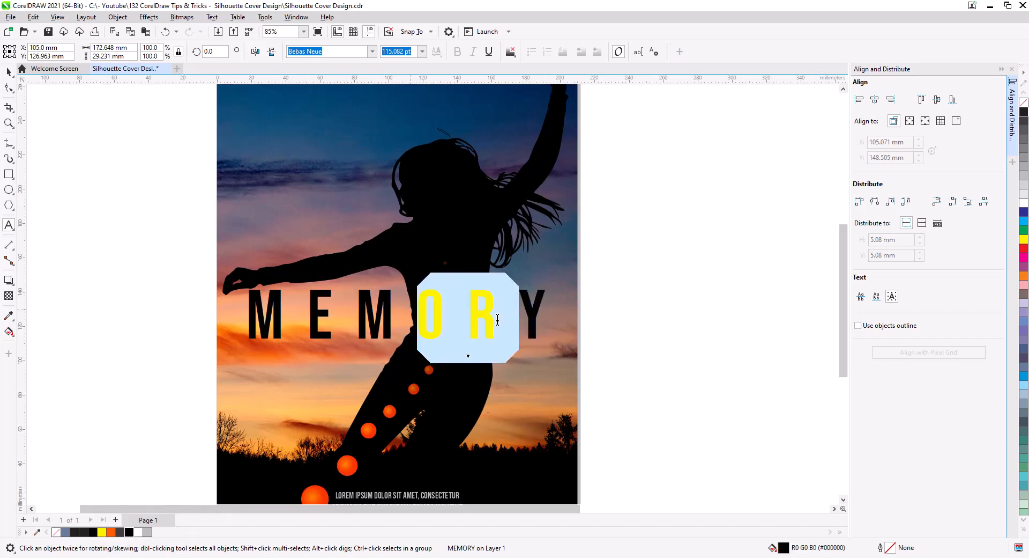
click(138, 532)
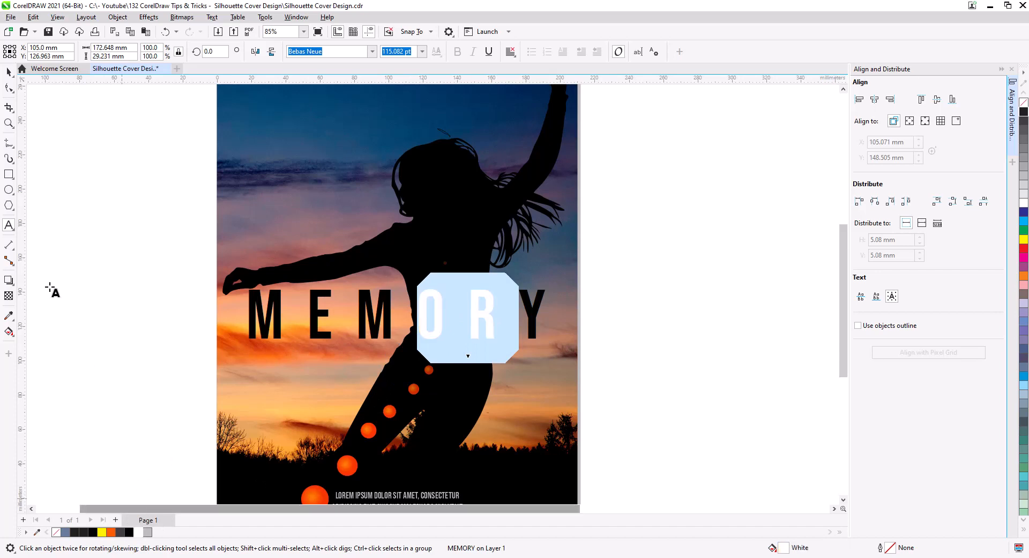
Step: Tighten the letter spacing of MEMORY until it is about 165 mm wide and centre it horizontally on the page rectangle
click(9, 88)
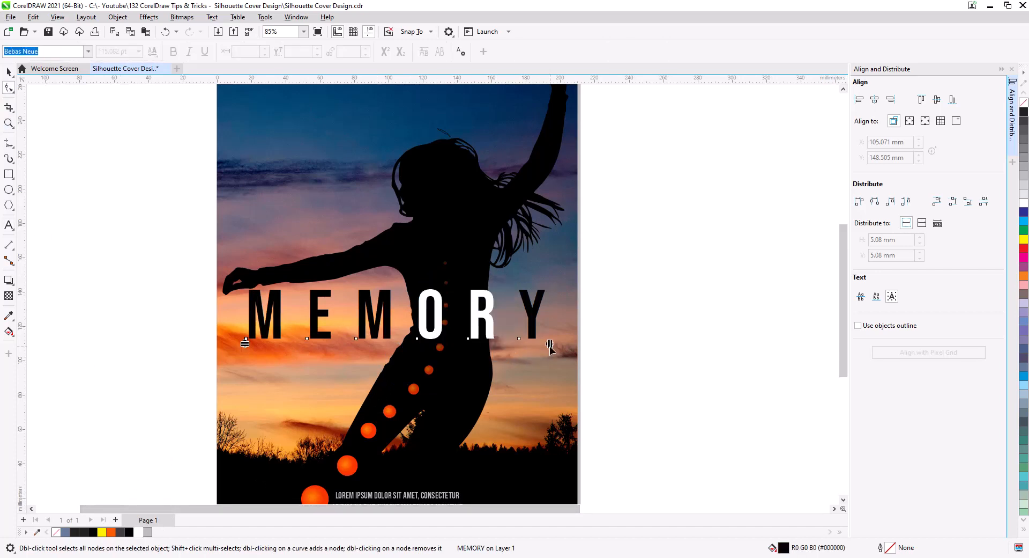
drag(549, 343, 536, 343)
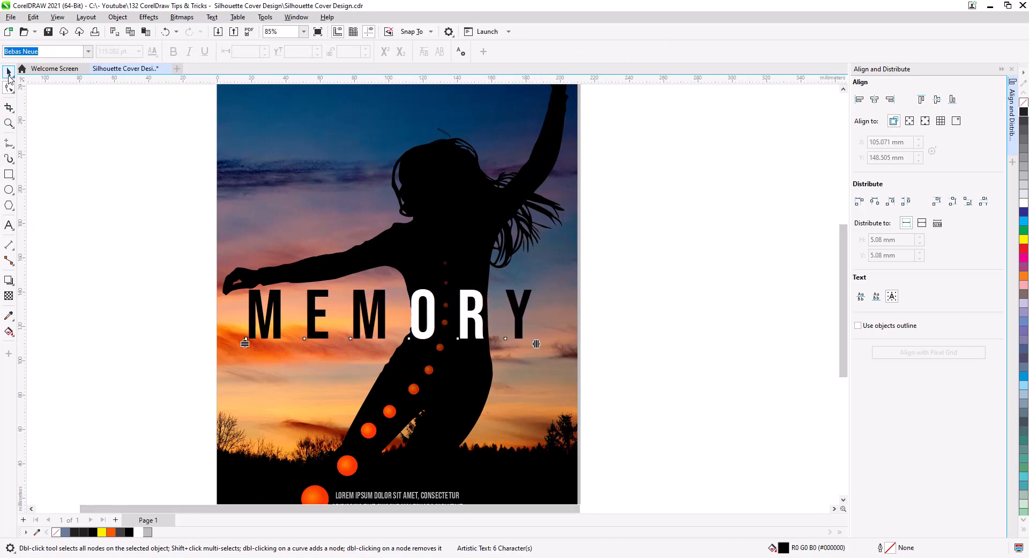
click(8, 73)
shift+click(413, 217)
click(874, 99)
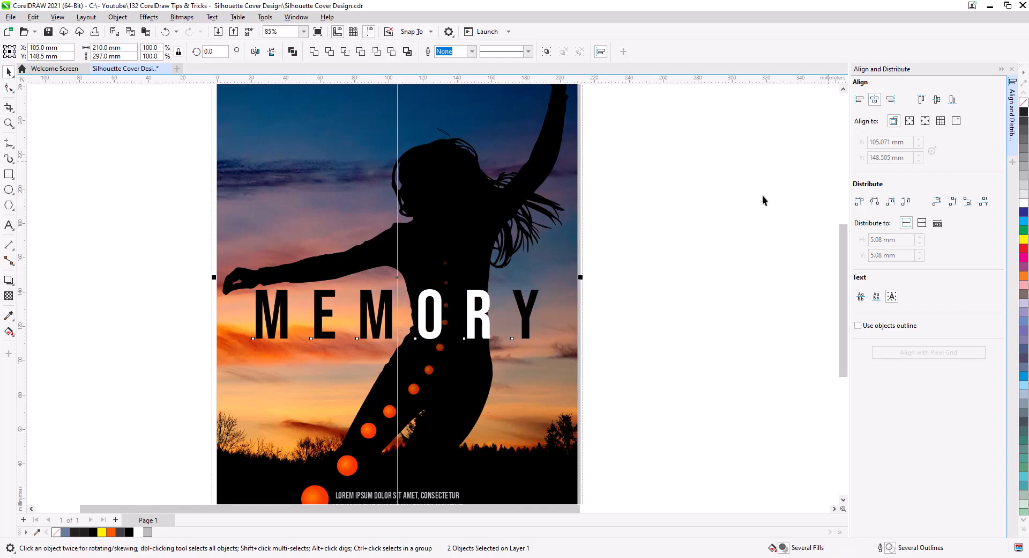
click(583, 300)
Step: Lower the MEMORY title slightly, to a vertical position of about 125.5 mm
scroll(561, 304, down, 3)
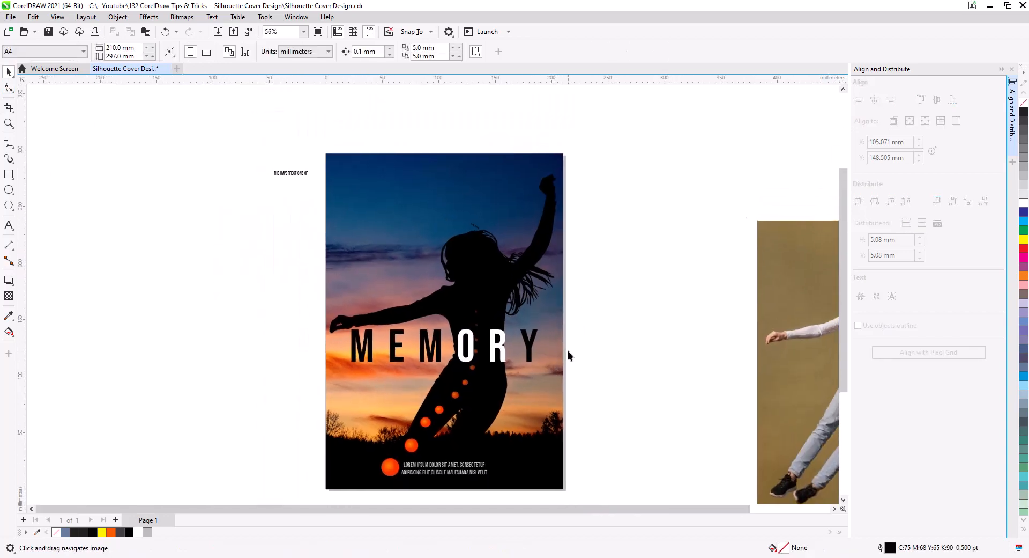
click(441, 357)
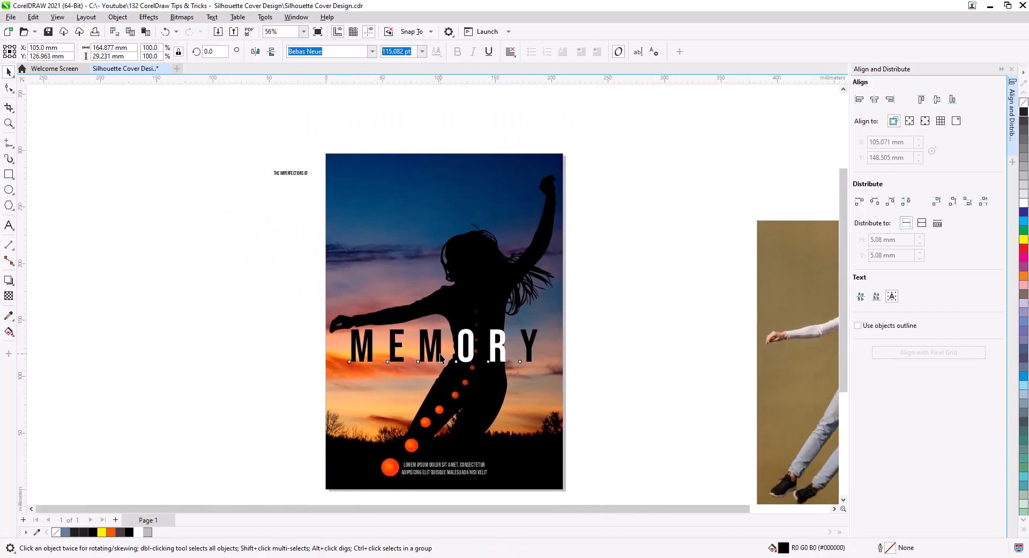
click(441, 357)
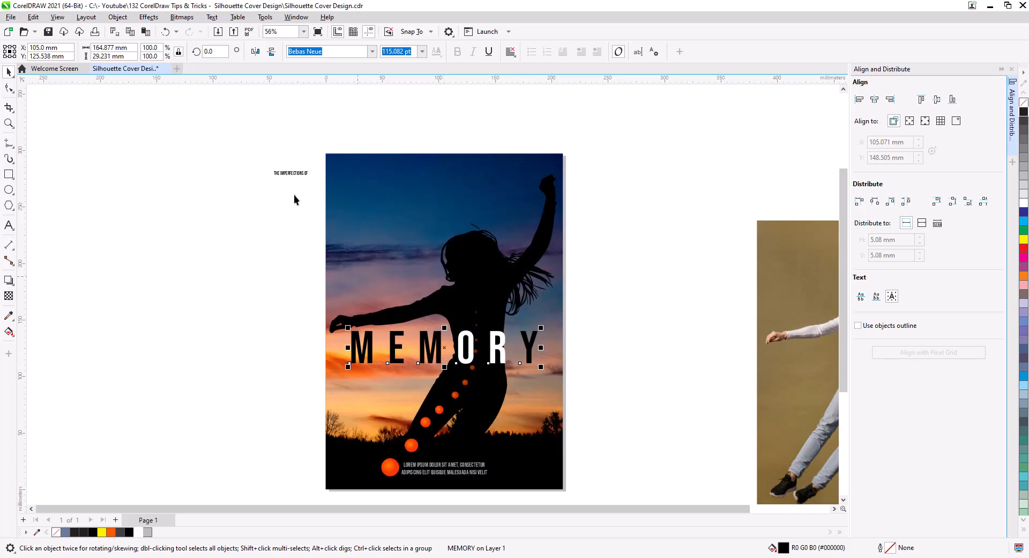
Step: Place THE IMPERFECTIONS OF in the sky above the woman at about 38.3 pt, with letter spacing widened to about 160 mm overall
drag(290, 172, 557, 225)
click(9, 88)
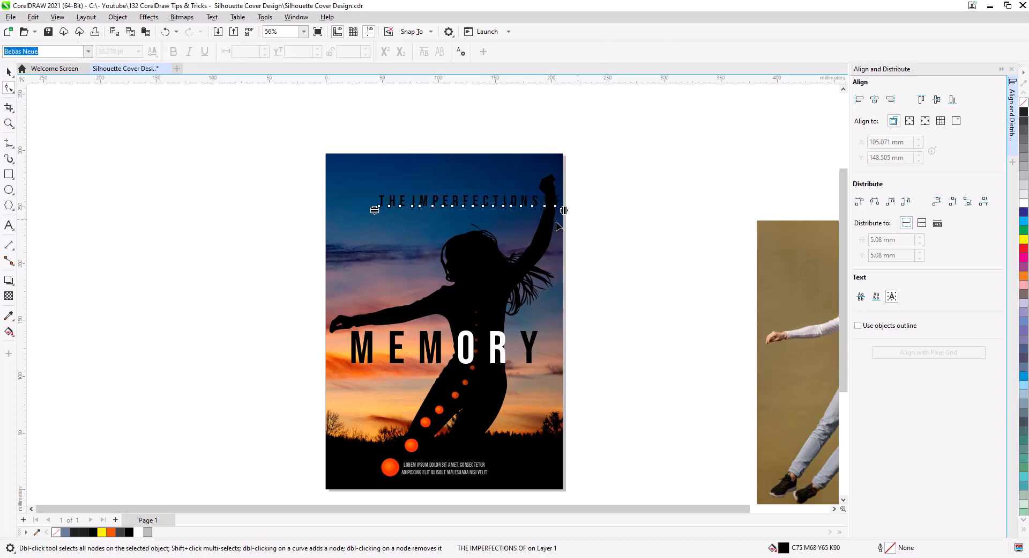
click(9, 71)
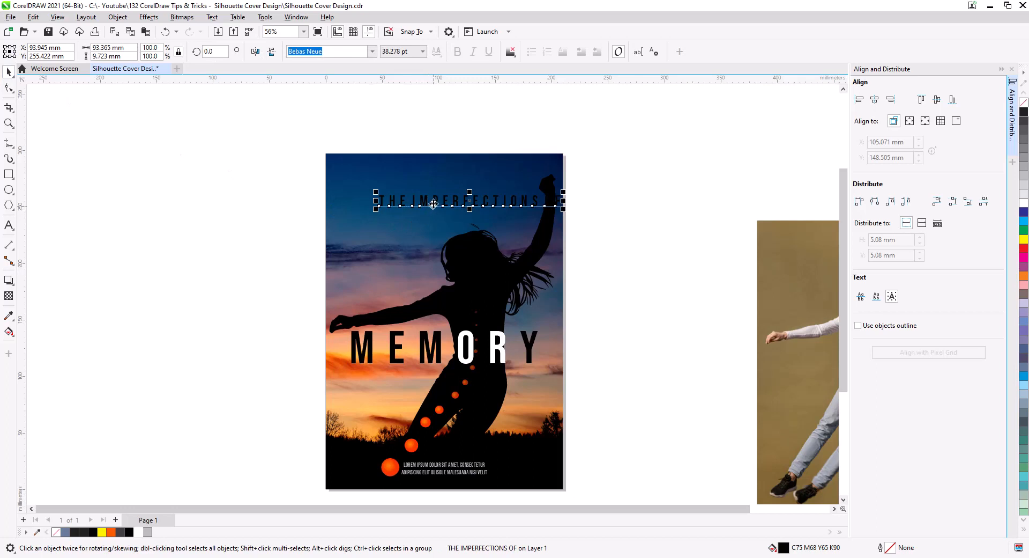
Step: Centre THE IMPERFECTIONS OF horizontally on the page rectangle
drag(433, 203, 407, 203)
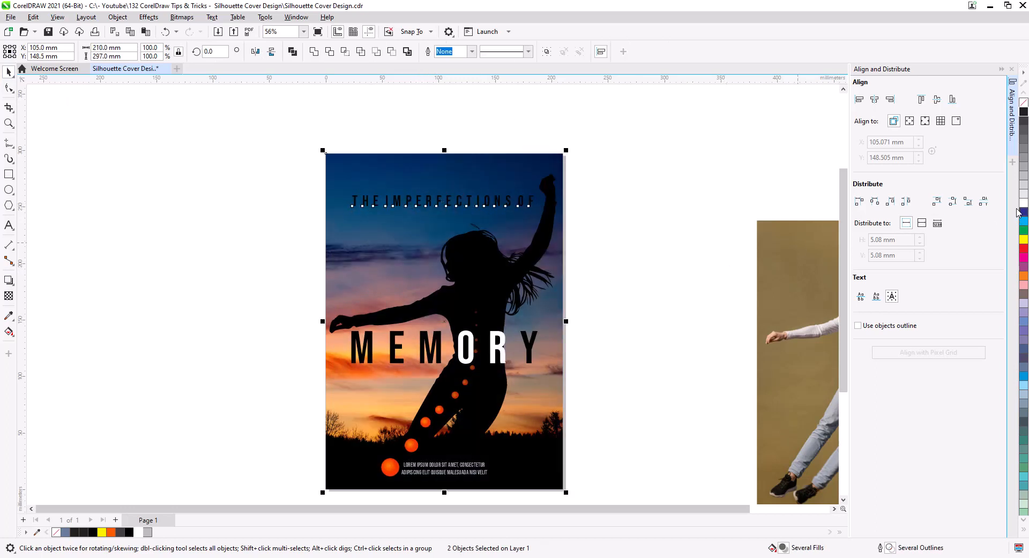
click(875, 99)
click(670, 192)
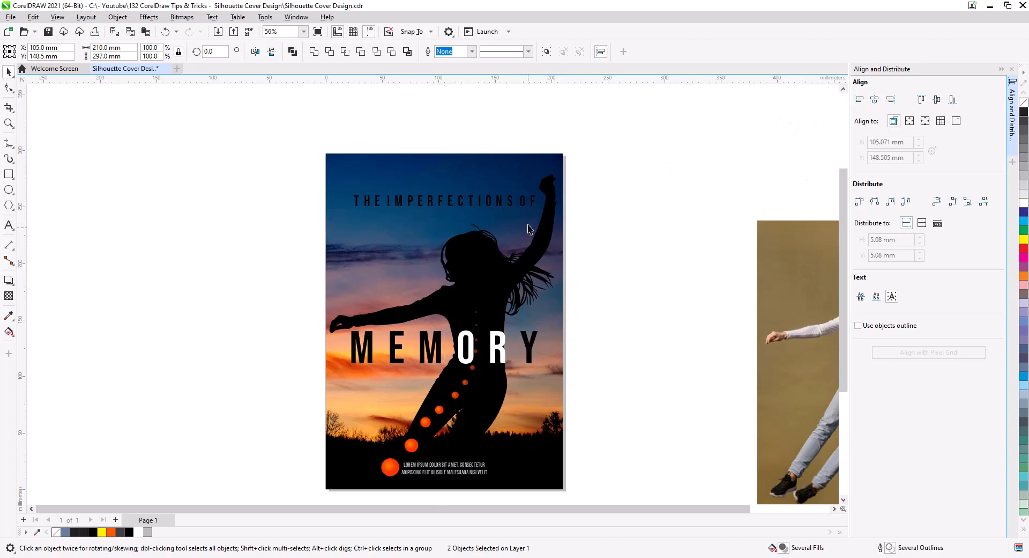
Step: Recolour THE IMPERFECTIONS OF, trying 70% and 90% black before settling on 40% black (K:40)
click(531, 208)
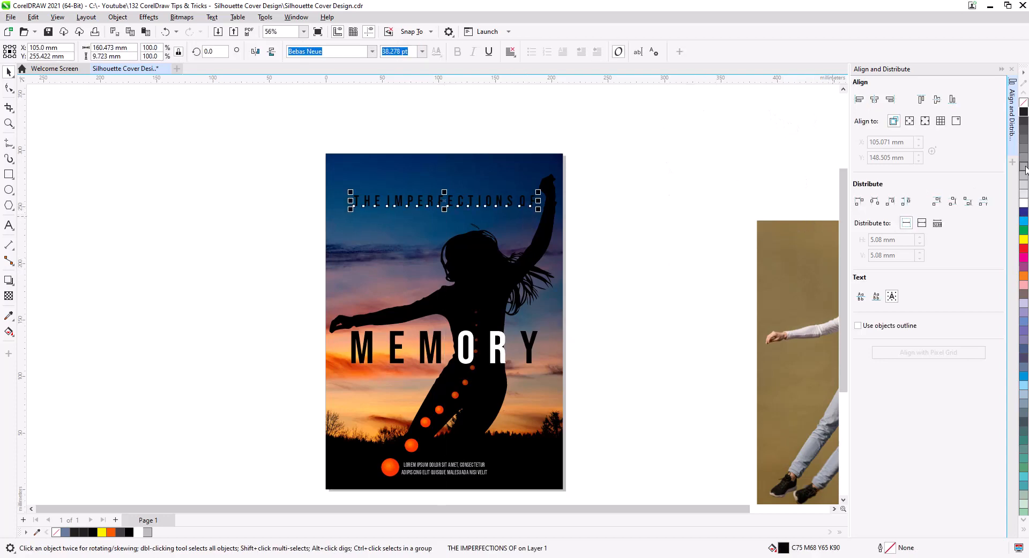
click(1025, 143)
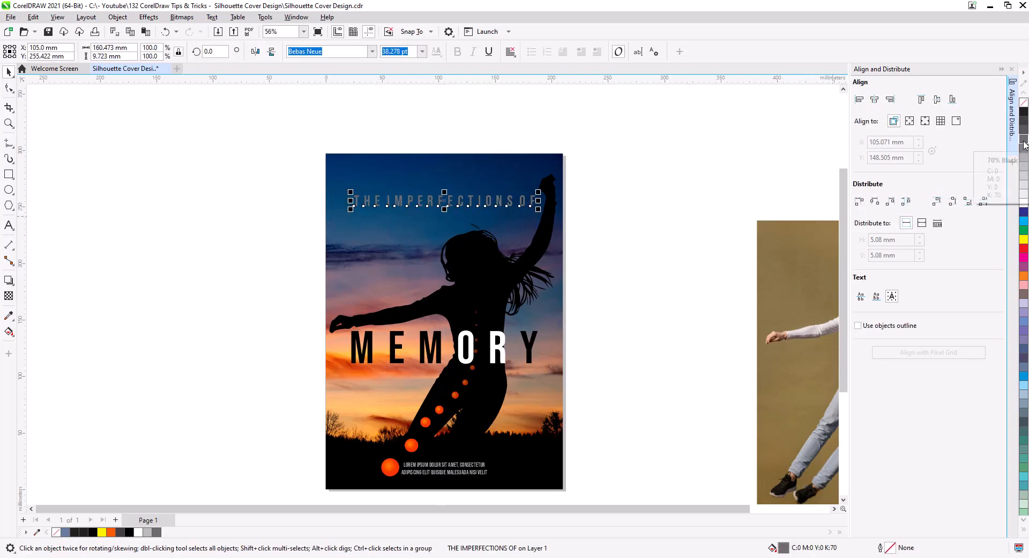
click(1026, 124)
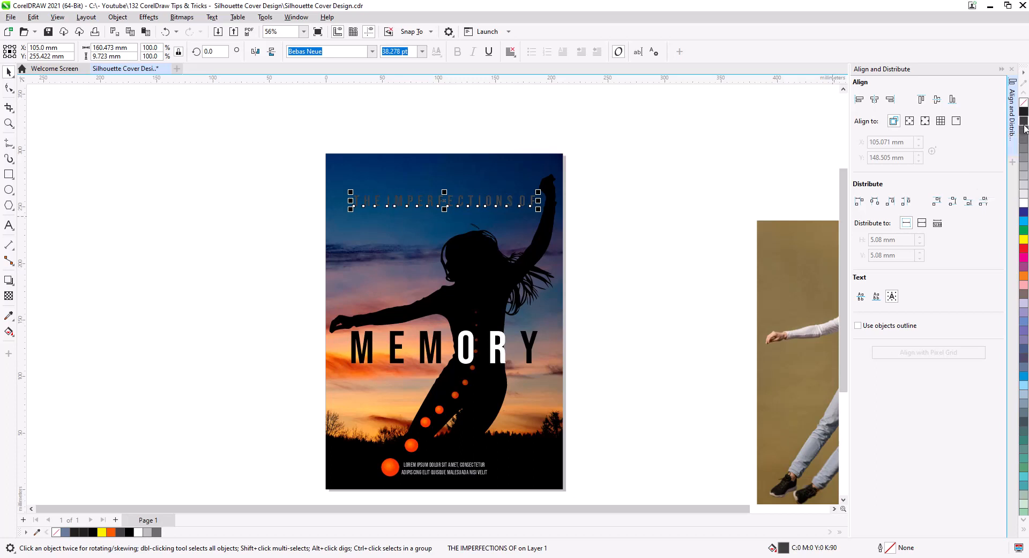
click(1025, 167)
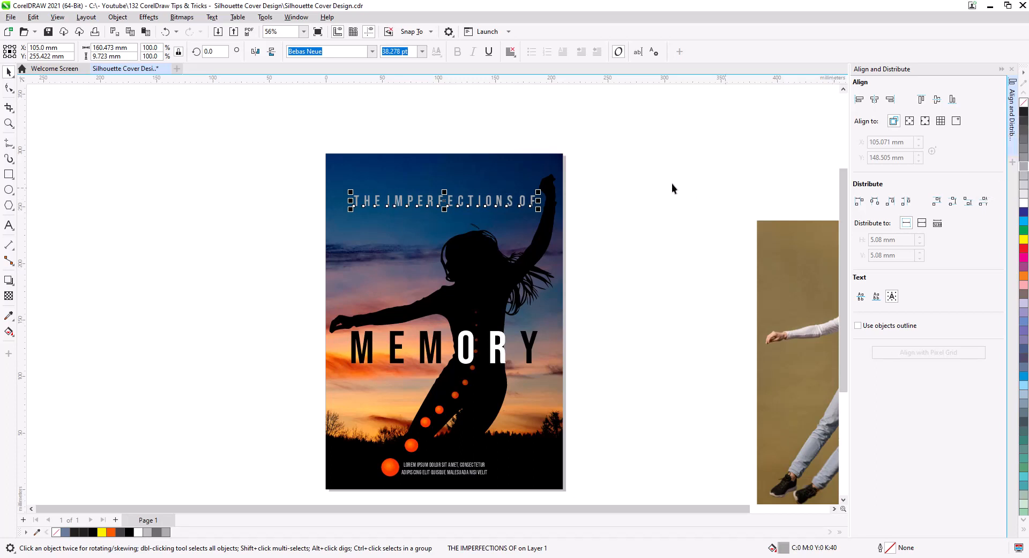
click(646, 173)
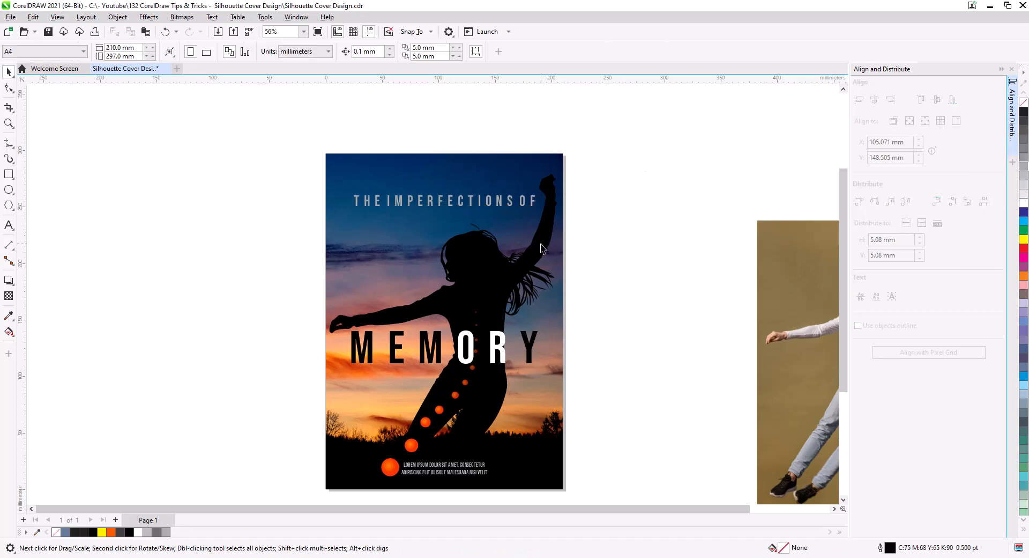
Step: Adjust the vertical position of MEMORY so its letters sit just below the silhouette's outstretched arm
click(441, 359)
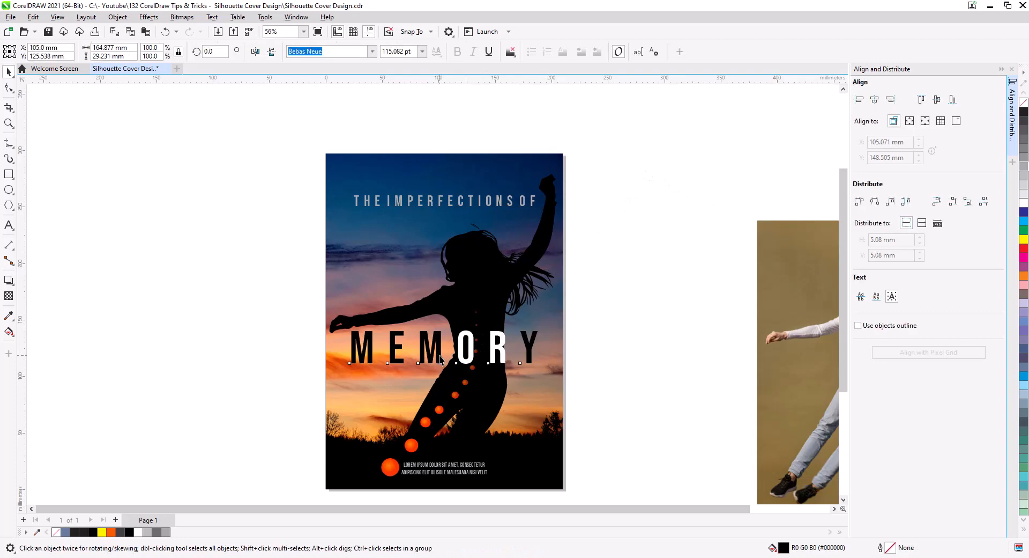
drag(441, 359, 451, 379)
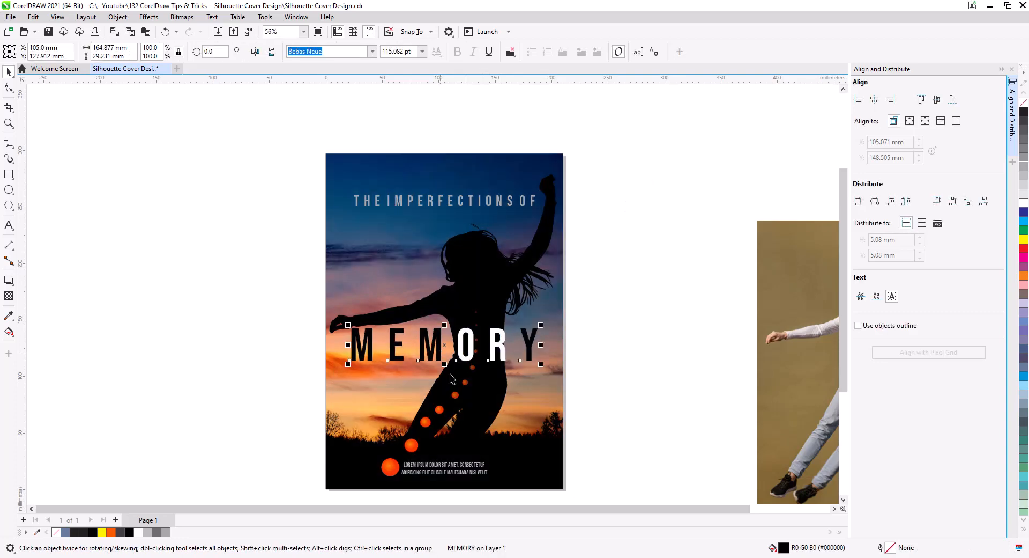
key(ctrl+z)
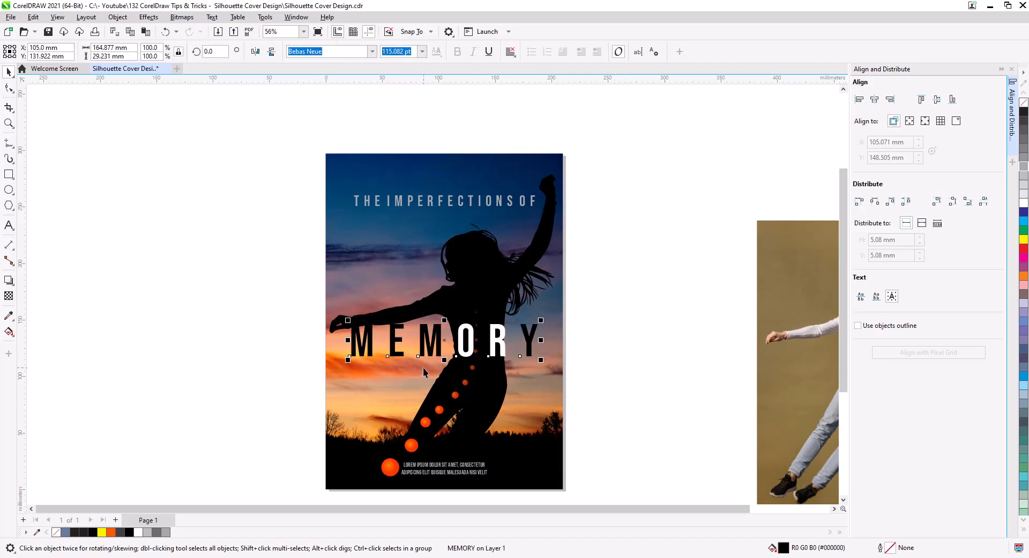
scroll(423, 368, up, 2)
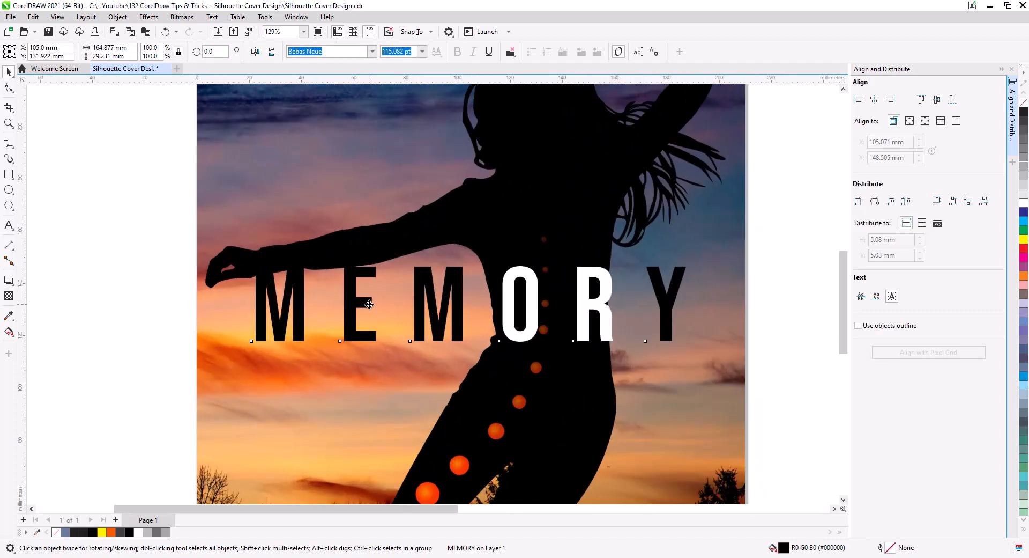
drag(369, 305, 368, 316)
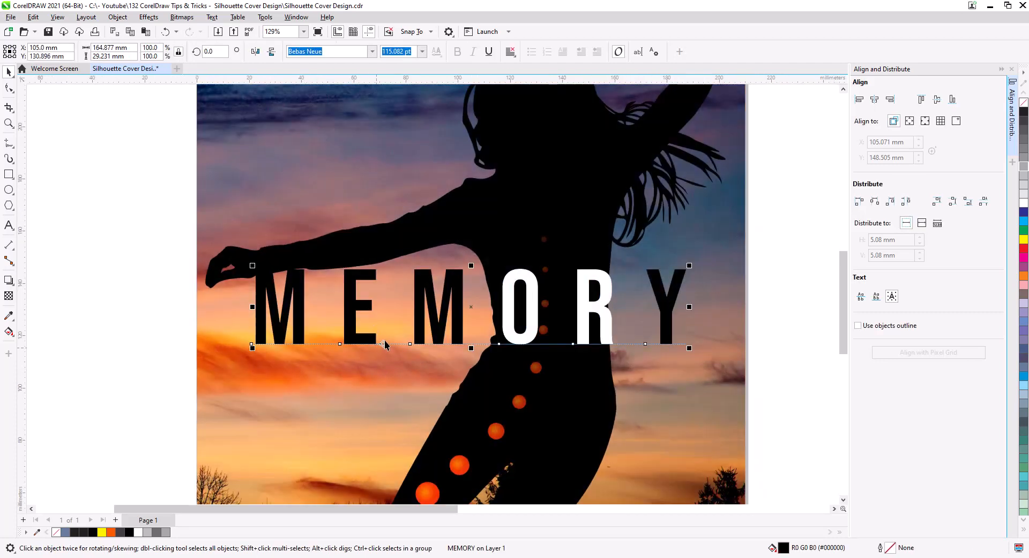
Step: Shift the woman's silhouette inside the PowerClip slightly right, to a horizontal position of about 107.1 mm, and finish editing the contents
click(612, 397)
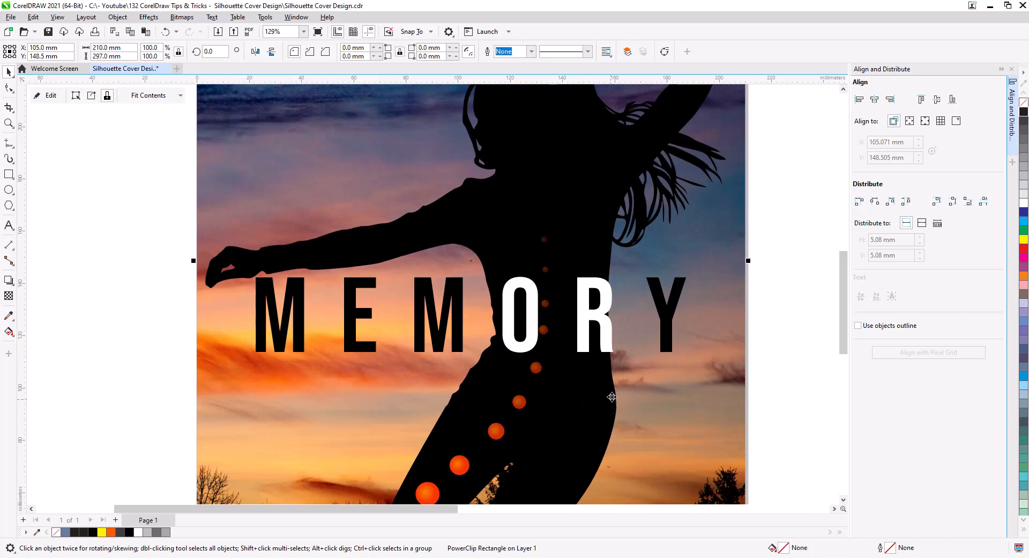
click(51, 95)
click(547, 327)
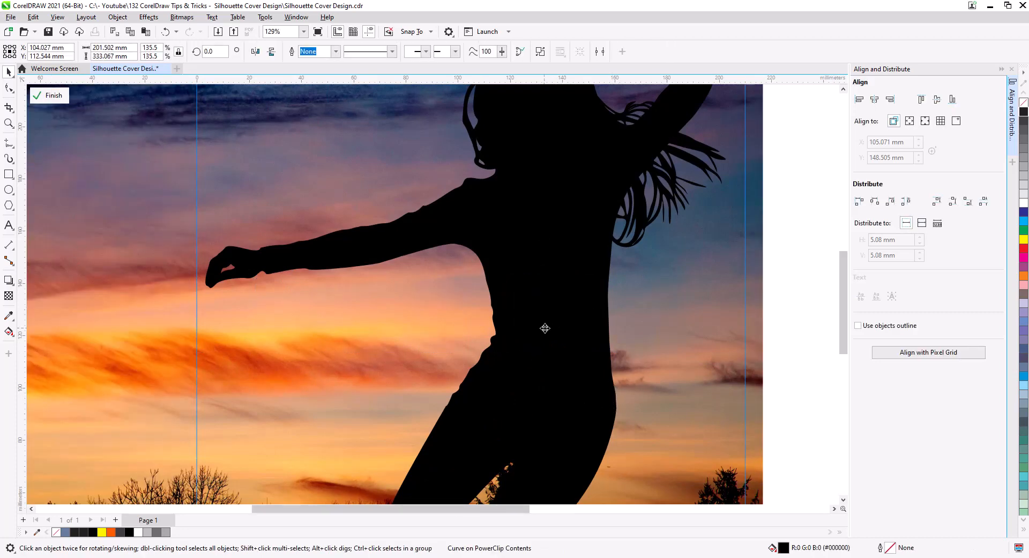
drag(545, 328, 555, 327)
click(51, 95)
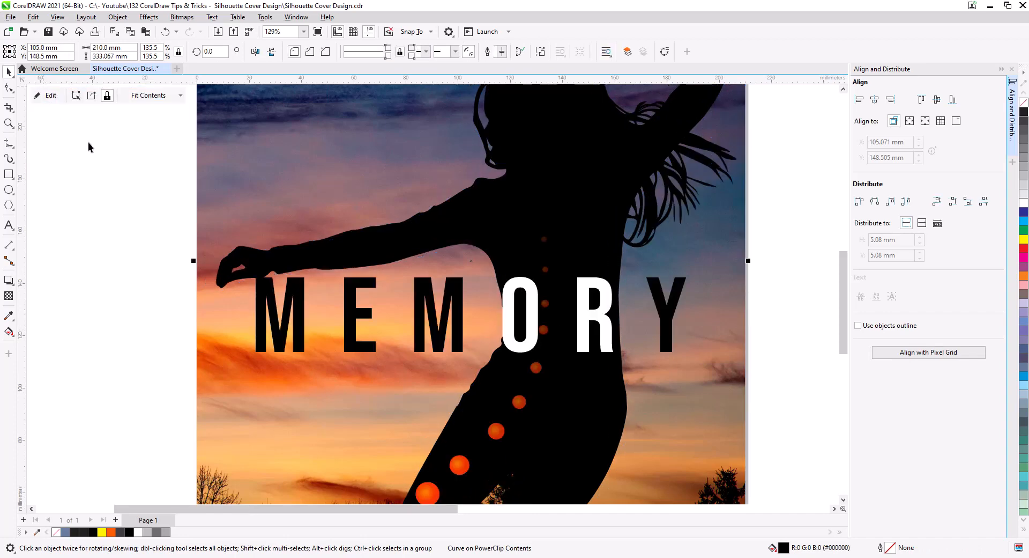
click(50, 95)
drag(539, 294, 536, 295)
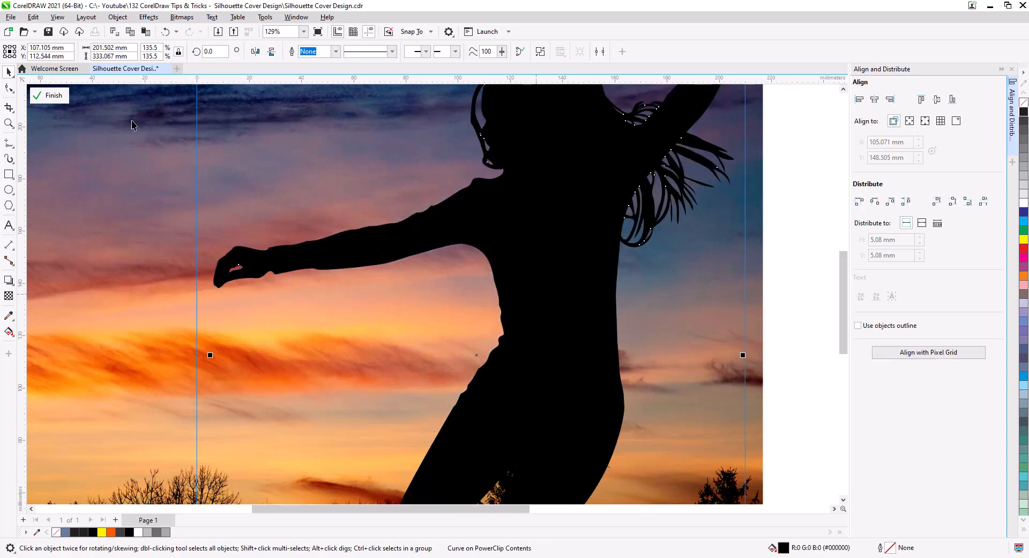
click(52, 95)
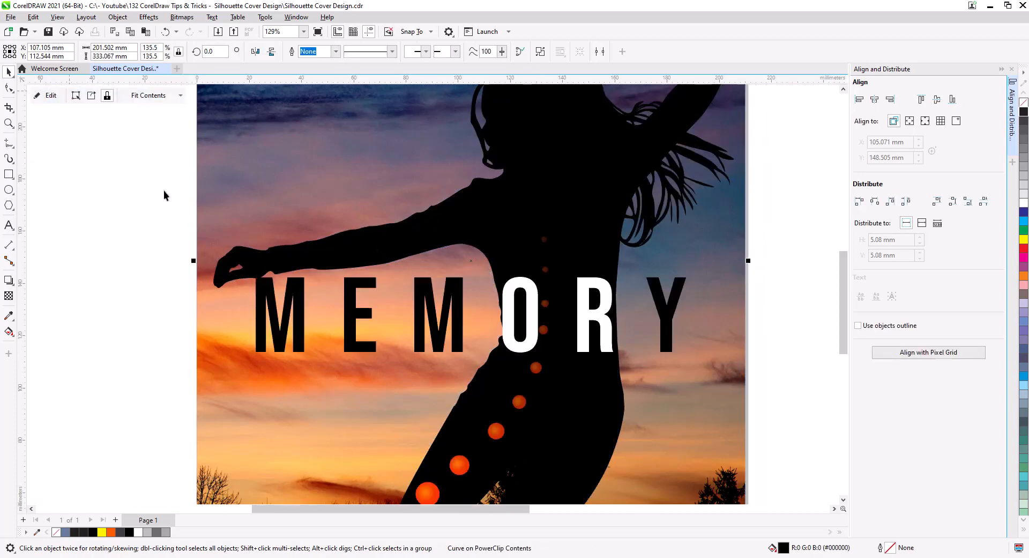
click(776, 336)
Step: Move the MEMORY title slightly lower across the silhouette's waist and review the whole cover
scroll(479, 327, down, 2)
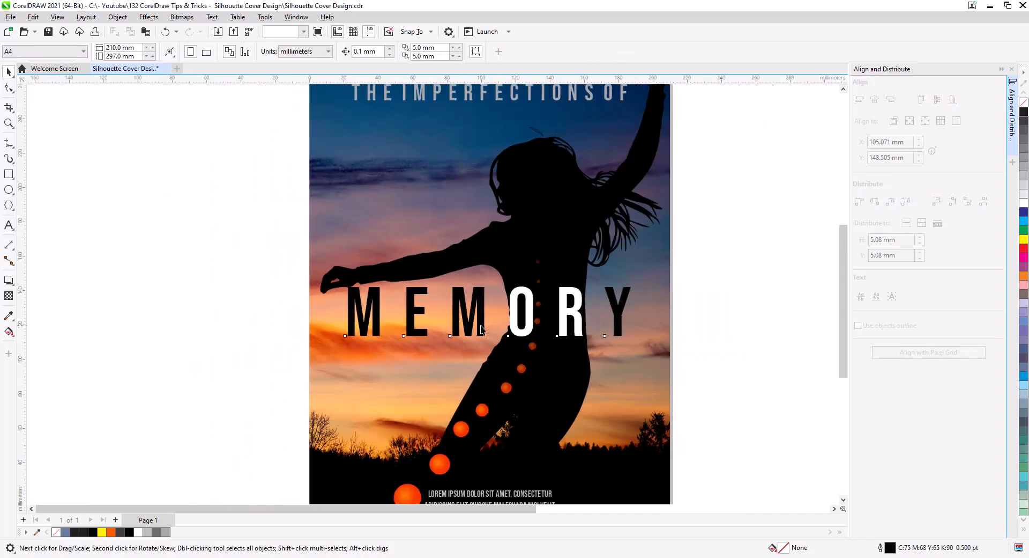
click(481, 329)
click(733, 356)
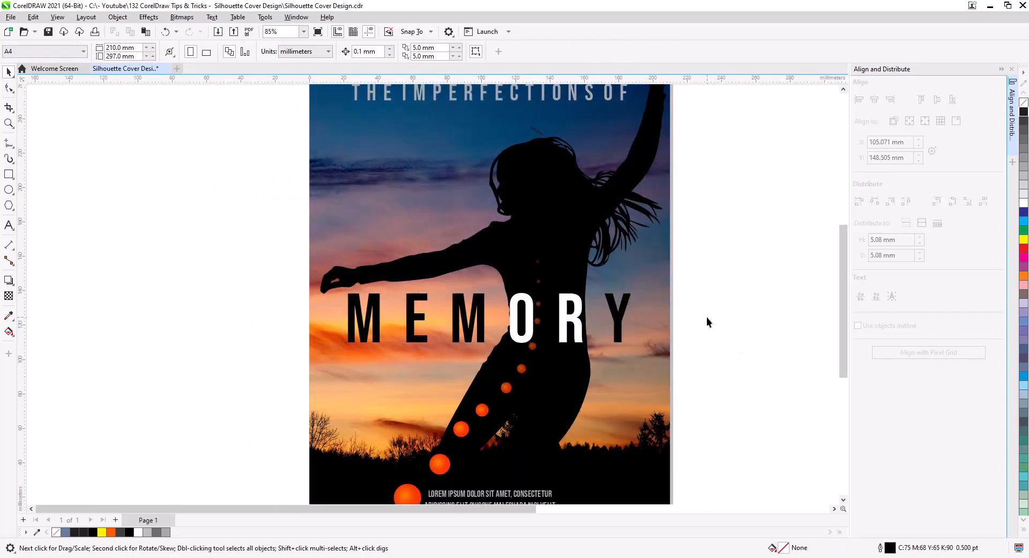
scroll(707, 303, down, 2)
drag(706, 303, 659, 326)
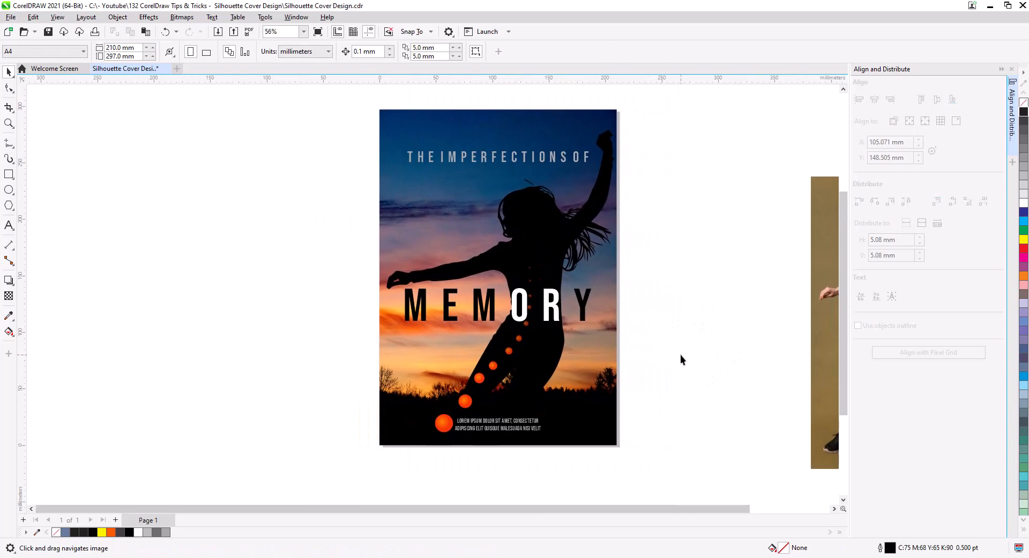
Step: Reposition the lower orange circles along the silhouette's leg to even out the curve of the trail
scroll(495, 445, up, 4)
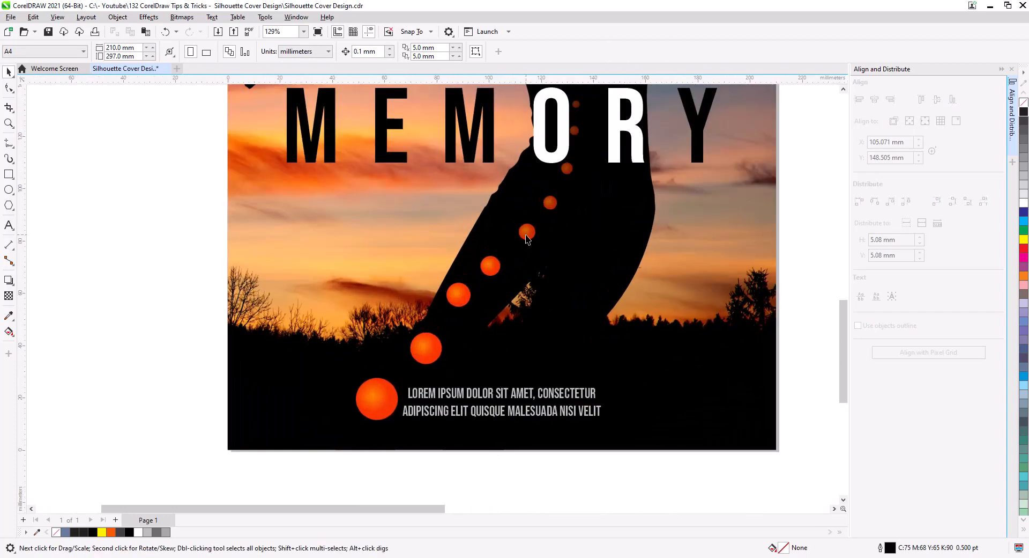
drag(527, 239, 503, 265)
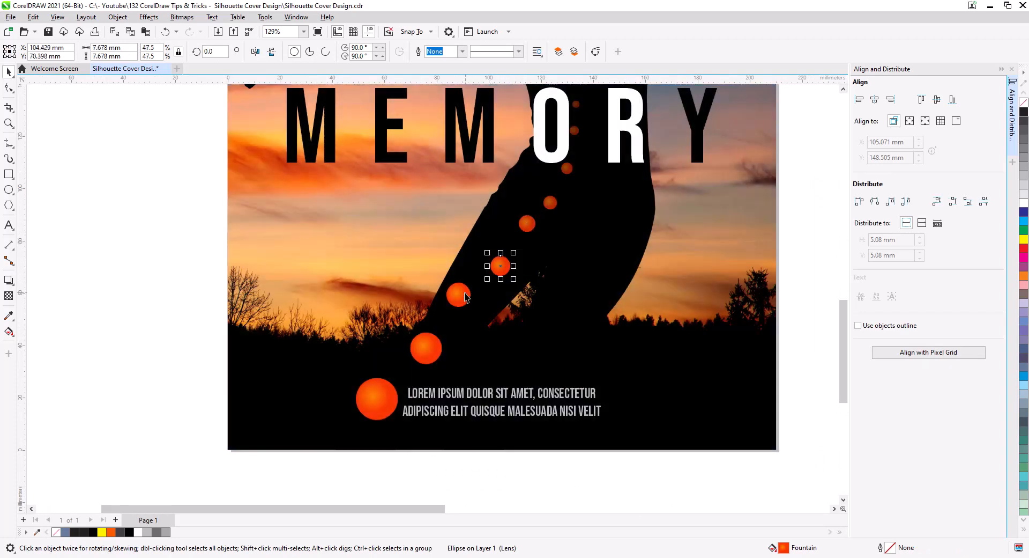
drag(464, 296, 477, 301)
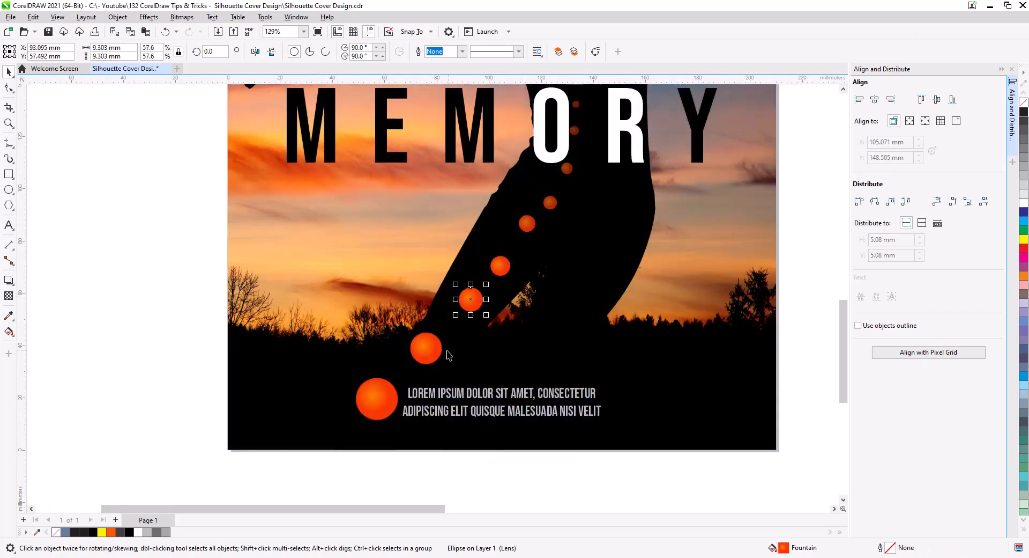
drag(437, 353, 443, 350)
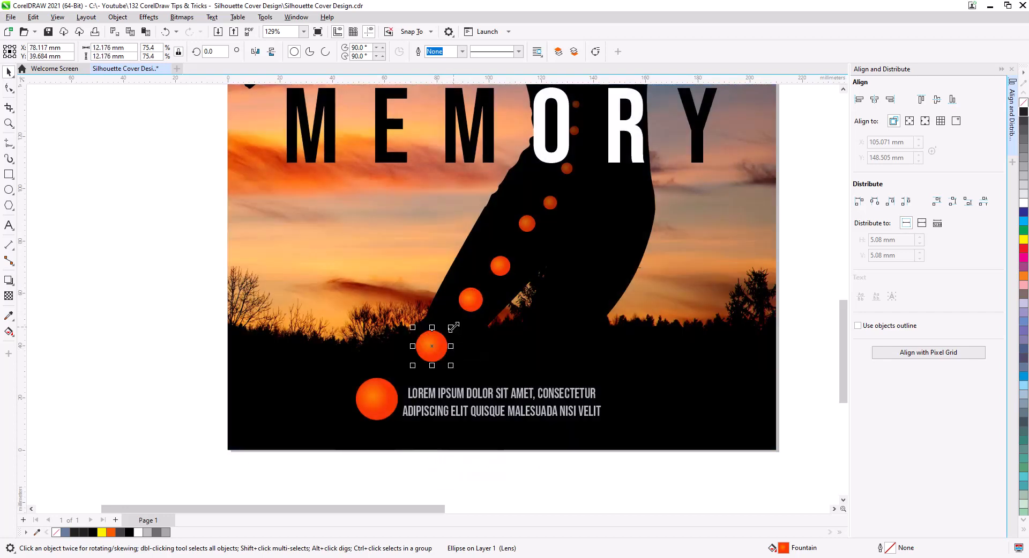
Step: Shrink the lowest orange circle to about 13.4 mm, reduce the third one from the end, and nudge the circles between them into line
click(395, 395)
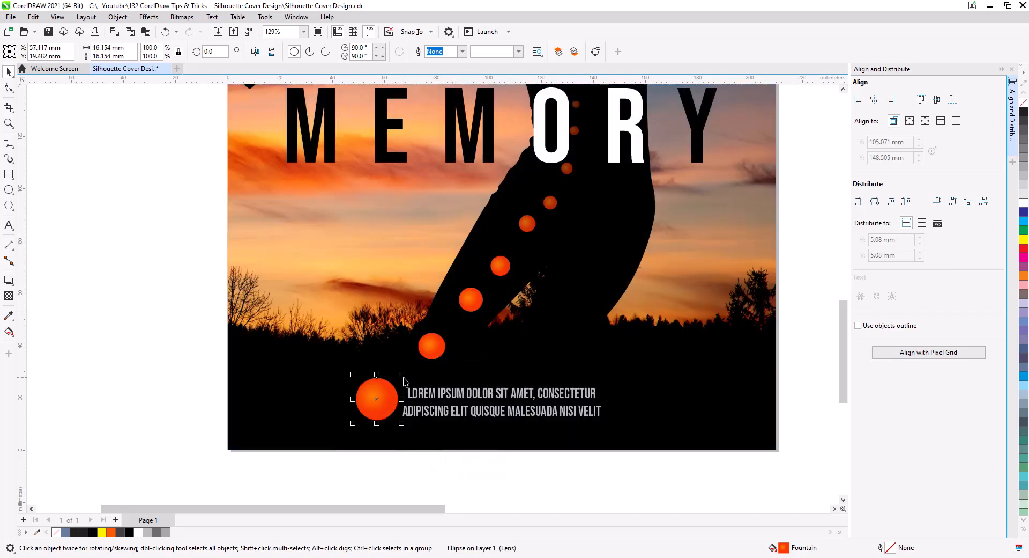
drag(402, 374, 396, 383)
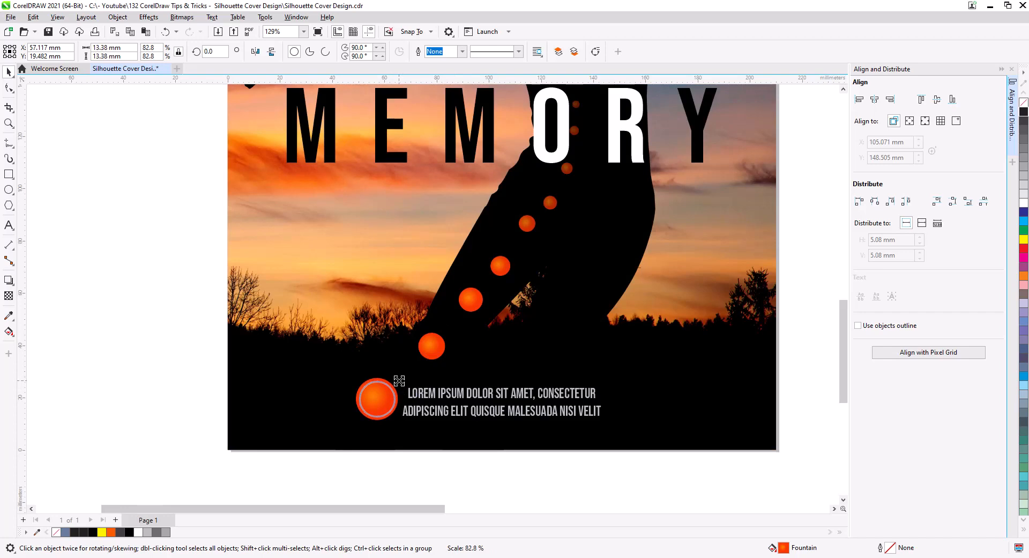
click(470, 304)
drag(486, 284, 471, 309)
drag(439, 354, 440, 357)
key(Escape)
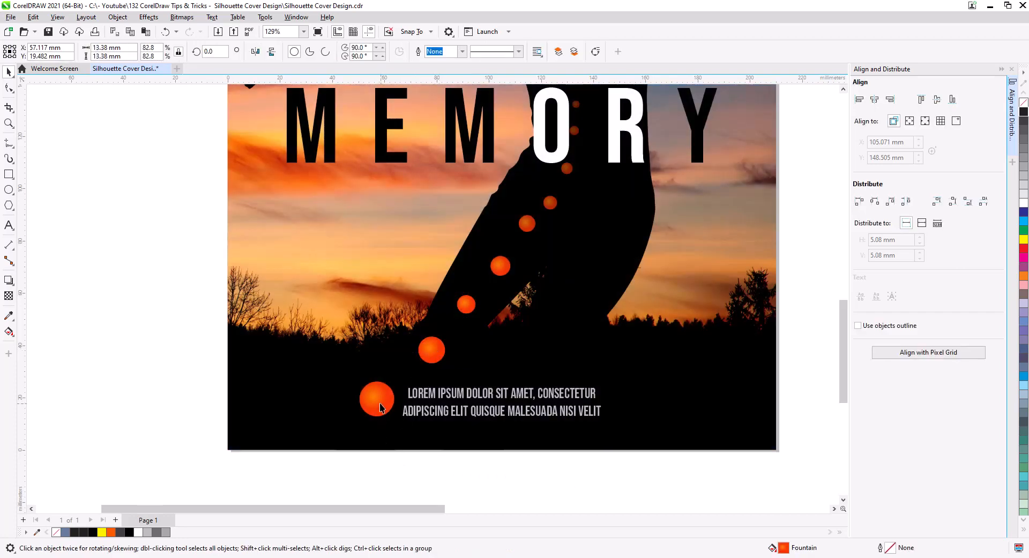
Step: Nudge the lowest orange circle slightly up and outward and review the circle trail on the whole cover
drag(382, 410, 377, 404)
click(454, 468)
scroll(456, 467, down, 2)
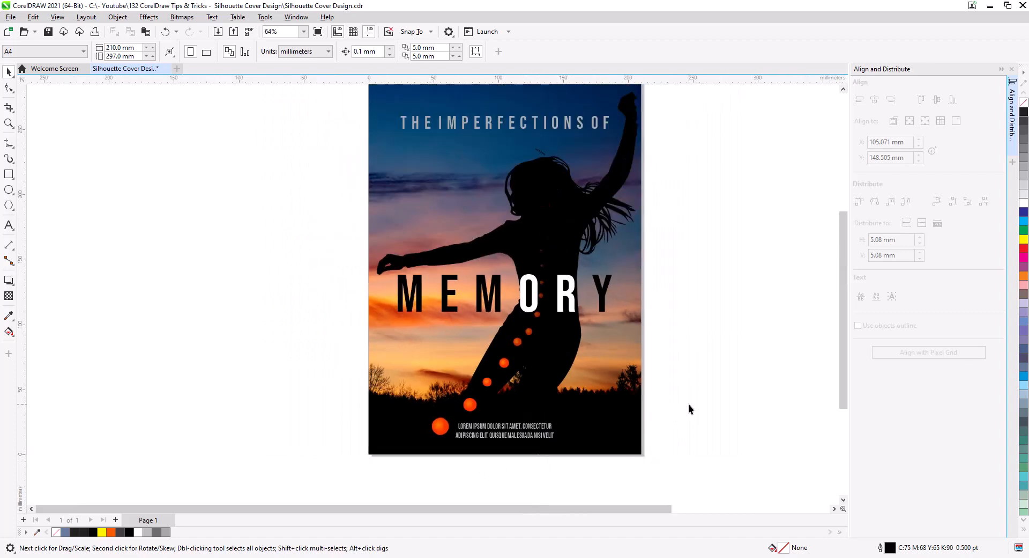
drag(690, 384, 678, 403)
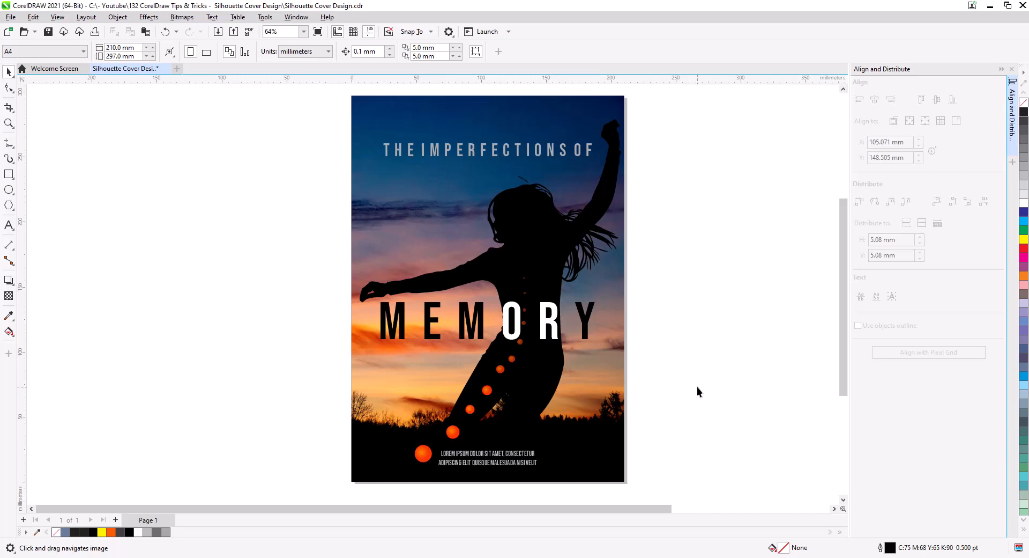
Step: Widen the space between THE and IMPERFECTIONS in the upper title and centre the title horizontally on the page
double_click(421, 153)
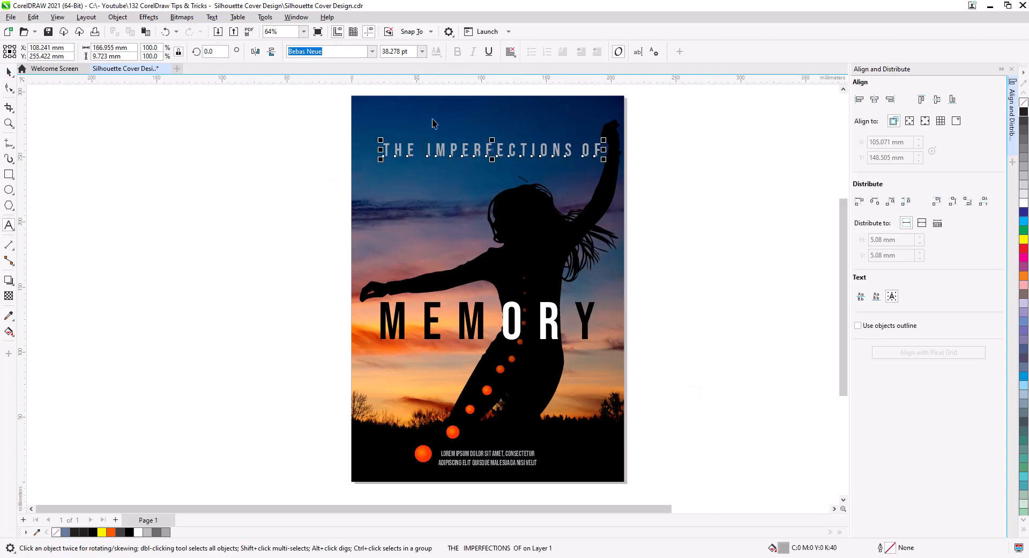
double_click(8, 71)
click(514, 150)
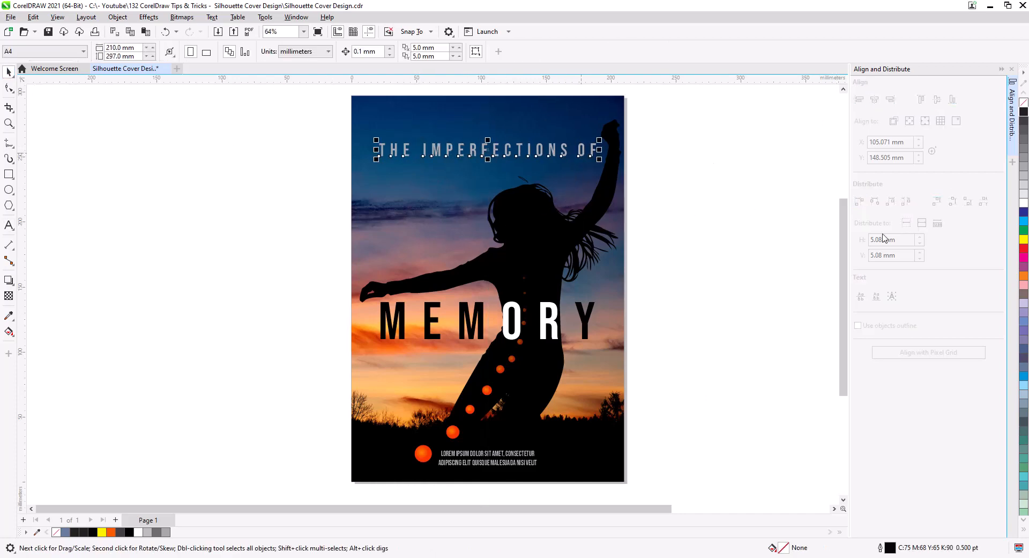
Step: Fill the upper title and the bottom Lorem ipsum text white, and scale the title down to about 148.6 mm wide
click(669, 258)
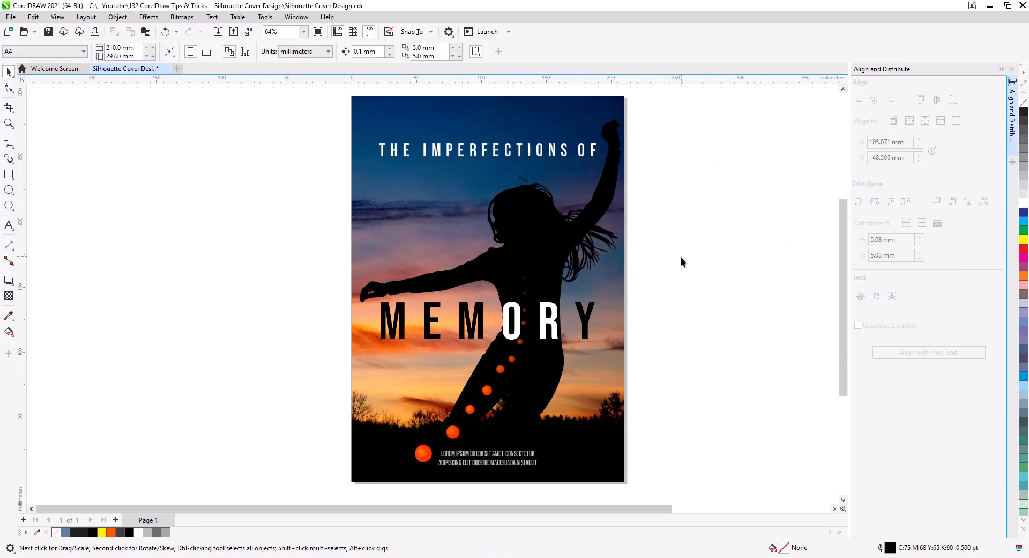
click(579, 155)
drag(600, 160, 587, 163)
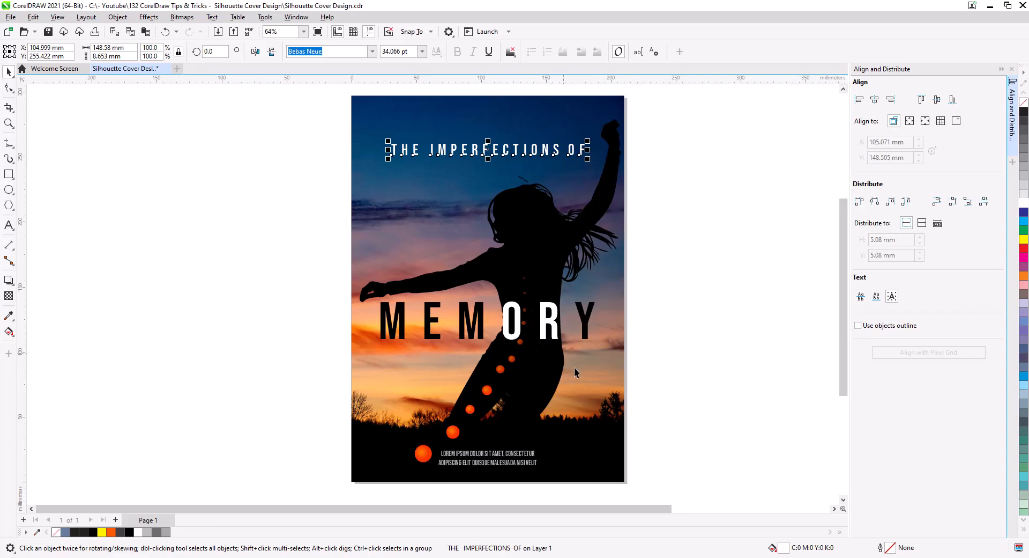
click(567, 455)
click(715, 397)
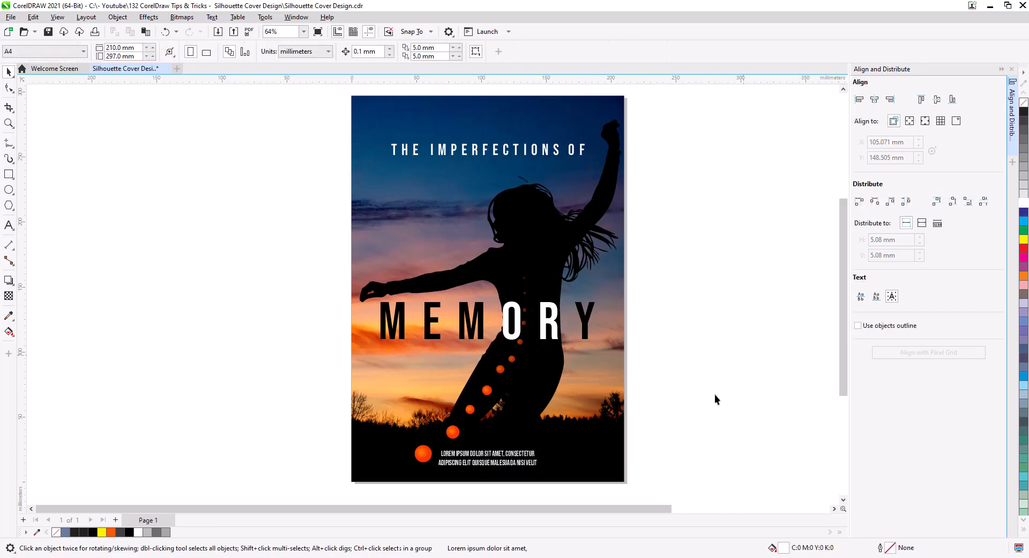
Step: Duplicate the 7.7 mm orange circle on the thigh just above itself and give the copy a uniform transparency of 34
scroll(609, 395, up, 3)
scroll(586, 393, up, 2)
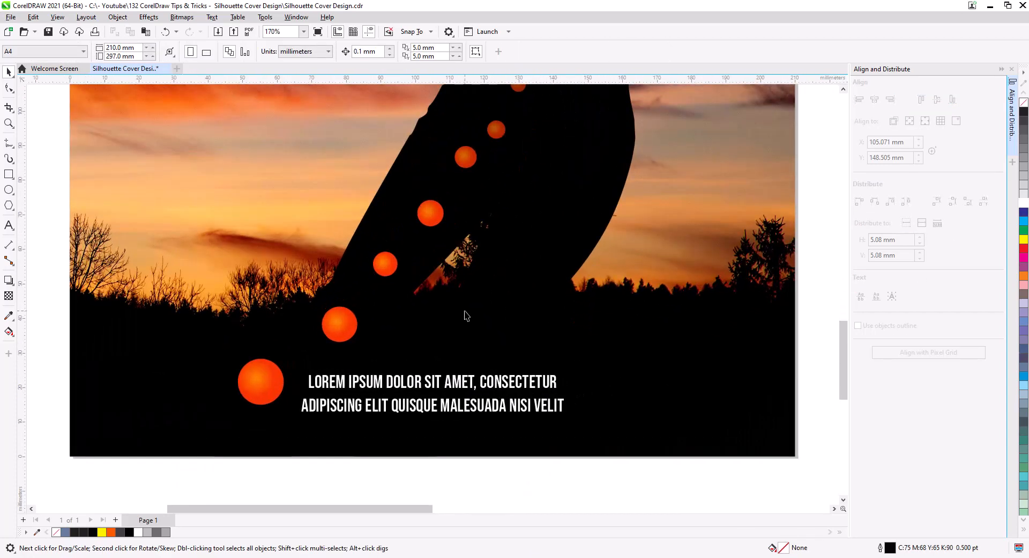
drag(434, 222, 437, 202)
click(463, 214)
click(438, 195)
click(9, 296)
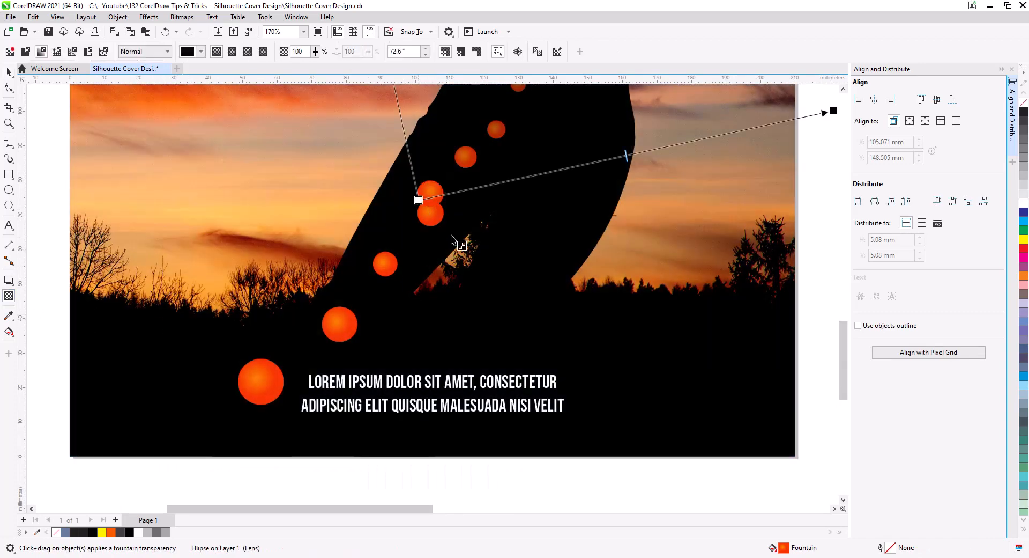
click(9, 51)
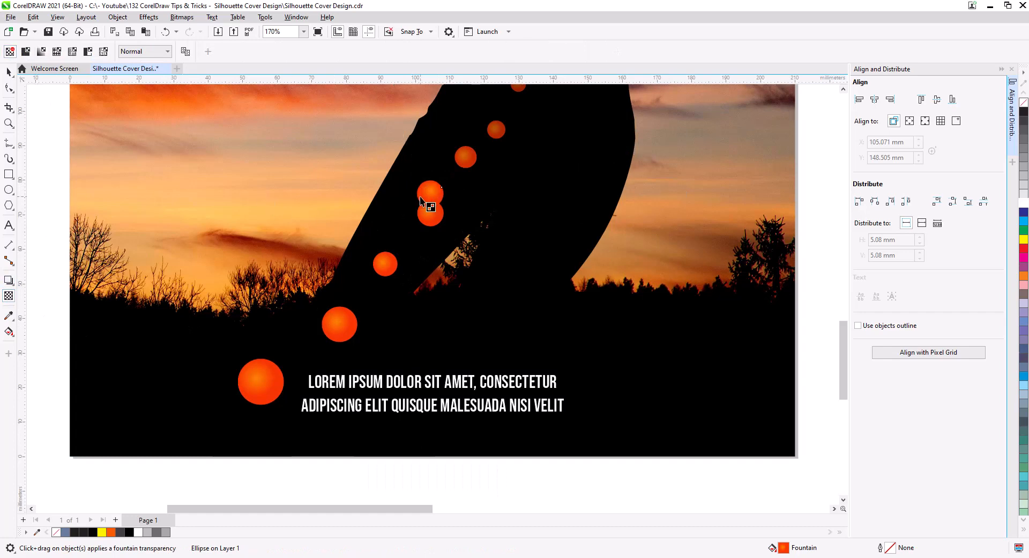
drag(407, 221, 417, 221)
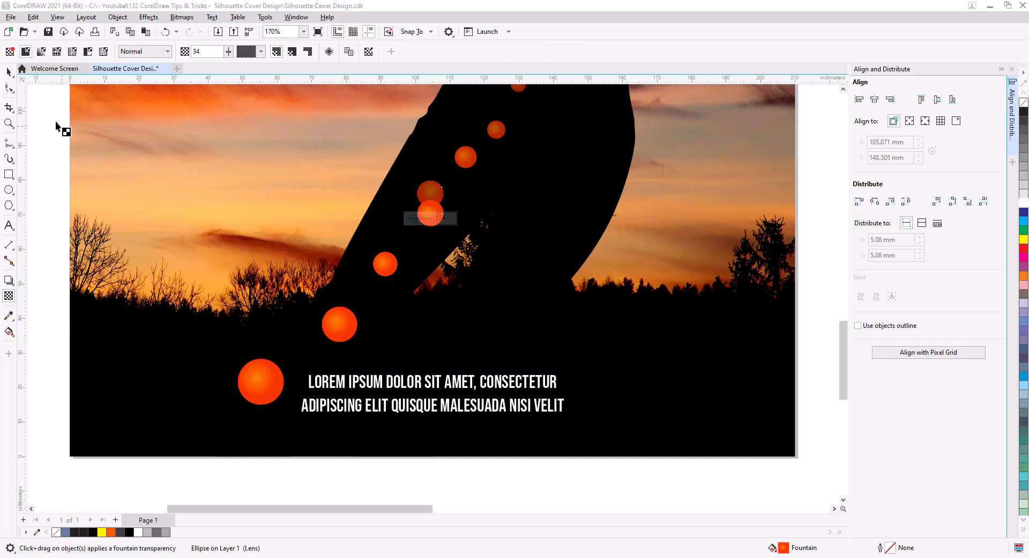
Step: Bring the original orange circle on the thigh in front of its faded copy
click(10, 73)
click(61, 172)
click(432, 220)
right_click(431, 219)
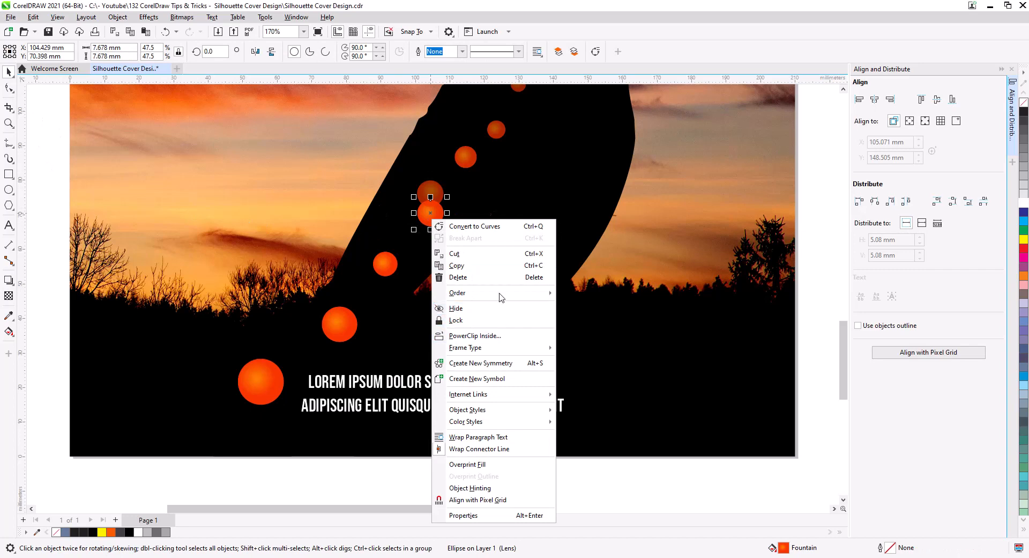
mouse_move(506, 292)
click(601, 296)
key(Escape)
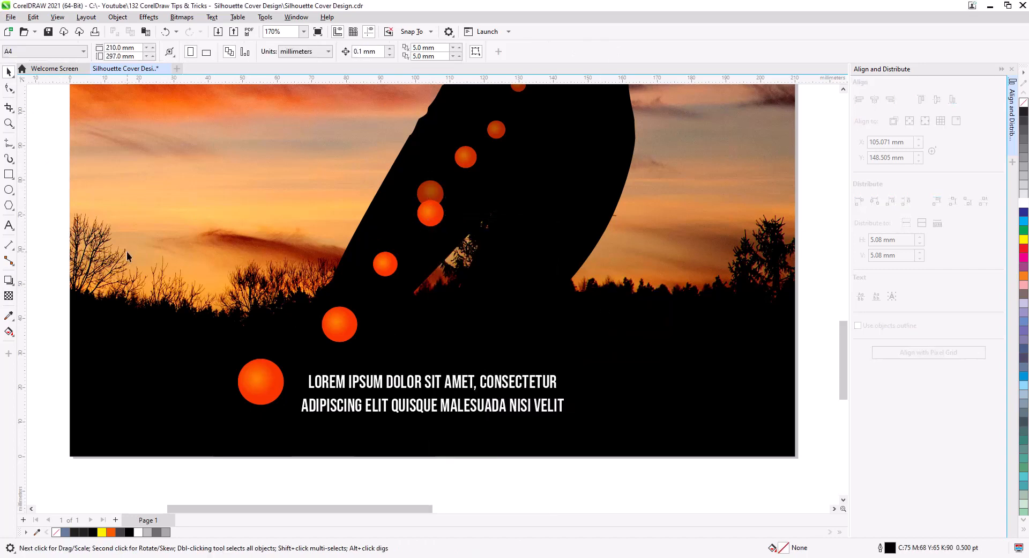
Step: Add a smaller copy of the faded circle beside the thigh circle and keep the bright circle in front of it
mouse_move(437, 194)
mouse_down()
mouse_move(455, 189)
mouse_move(458, 200)
mouse_move(465, 186)
mouse_move(449, 207)
mouse_up()
click(470, 218)
click(431, 215)
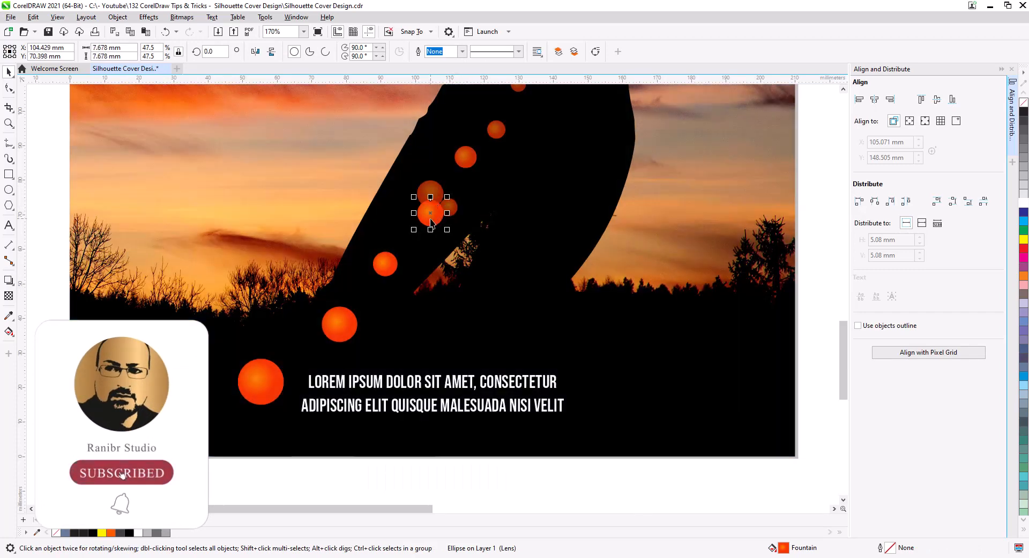
key(Escape)
scroll(508, 290, down, 3)
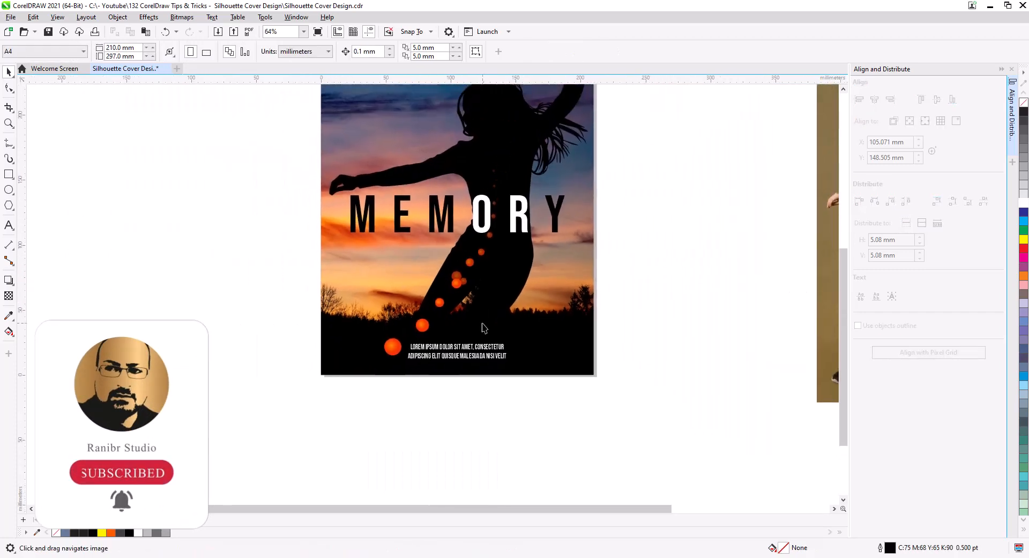
Step: Place two more faded circles along the lower trail, a tiny one below the thigh circle and one above the second-lowest circle
scroll(472, 321, up, 3)
scroll(496, 275, up, 1)
drag(492, 179, 456, 196)
click(472, 210)
click(409, 434)
scroll(408, 439, down, 4)
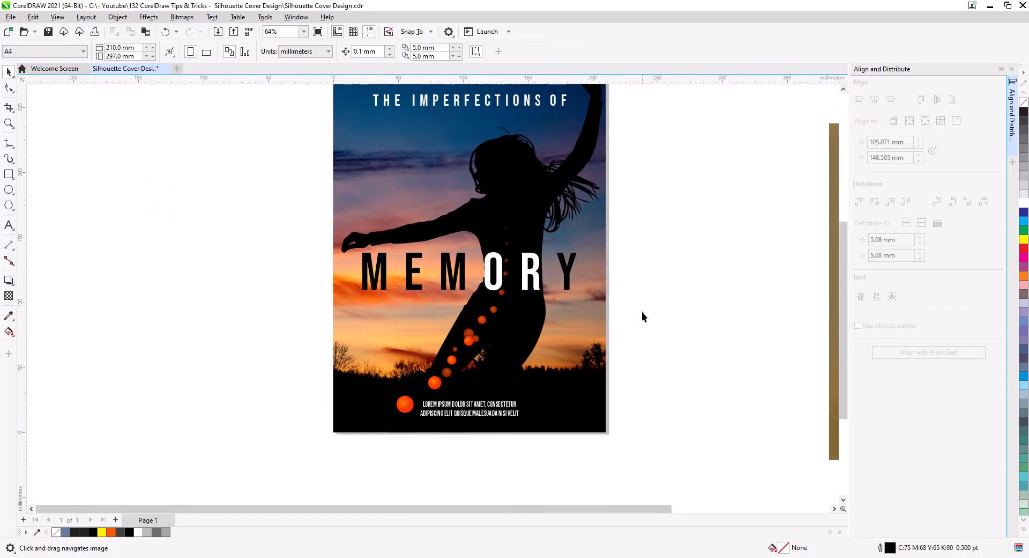
scroll(642, 317, up, 1)
scroll(643, 347, left, 3)
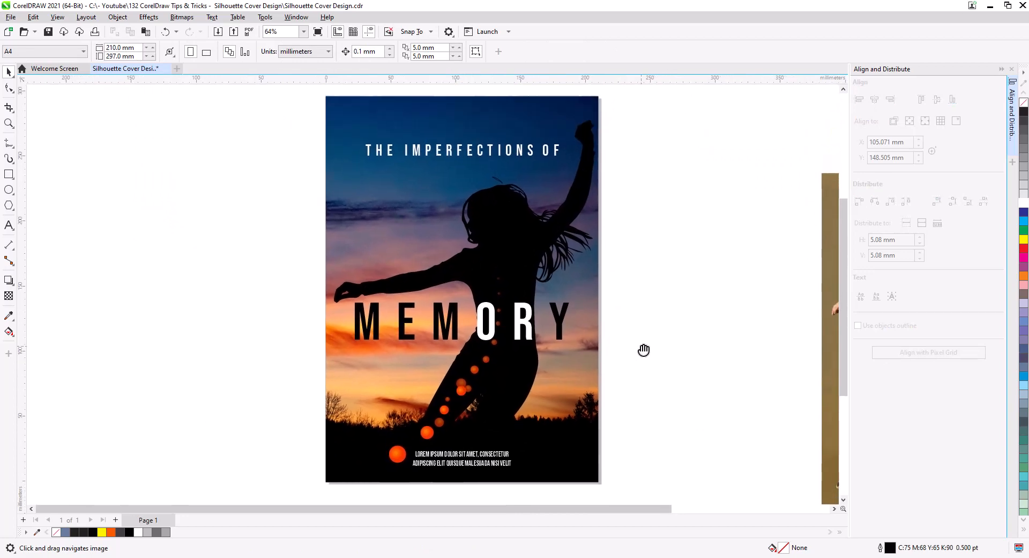
Step: Select all 15 black birds, move them next to the cover and mirror the flock horizontally
drag(651, 344, 484, 284)
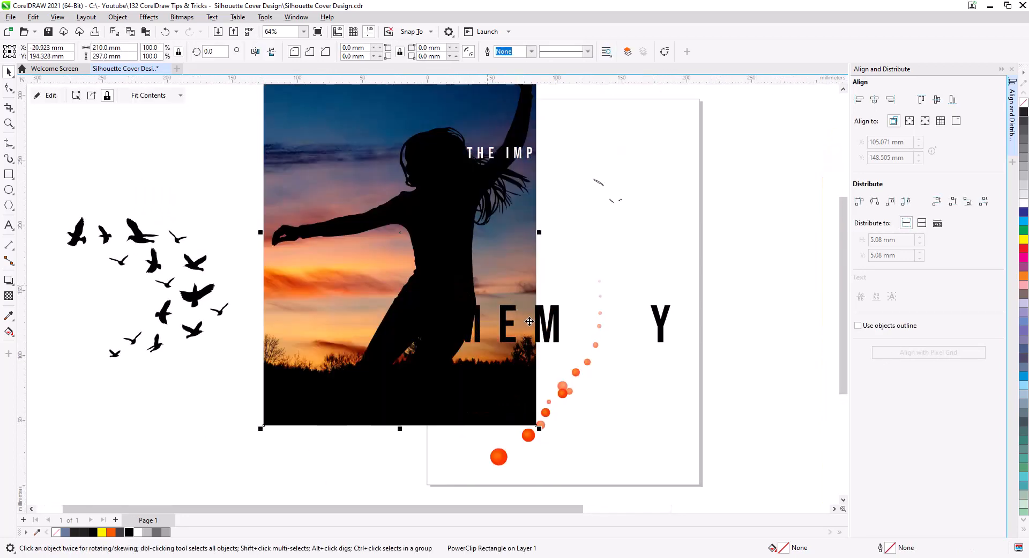
key(Escape)
click(315, 371)
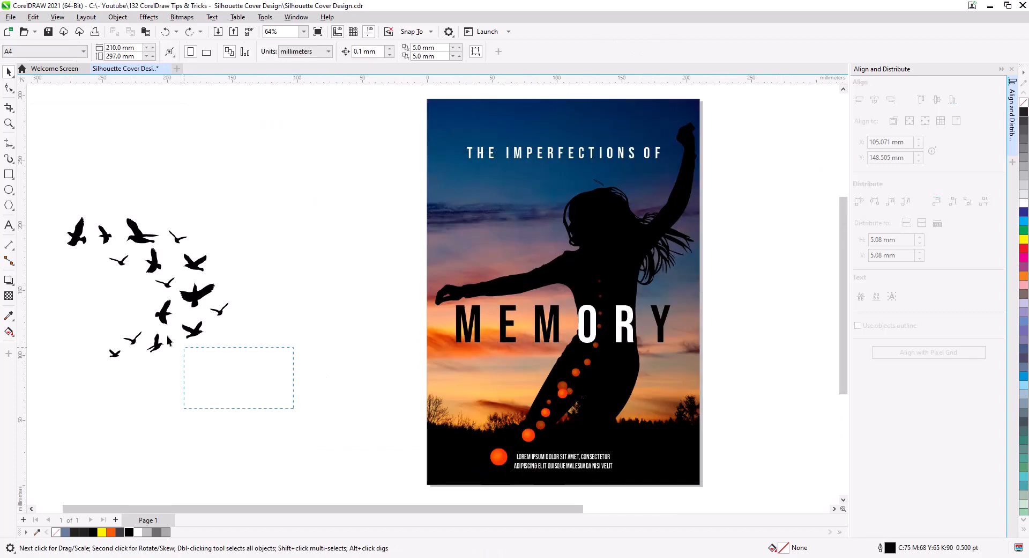
drag(47, 181, 47, 178)
drag(142, 238, 315, 233)
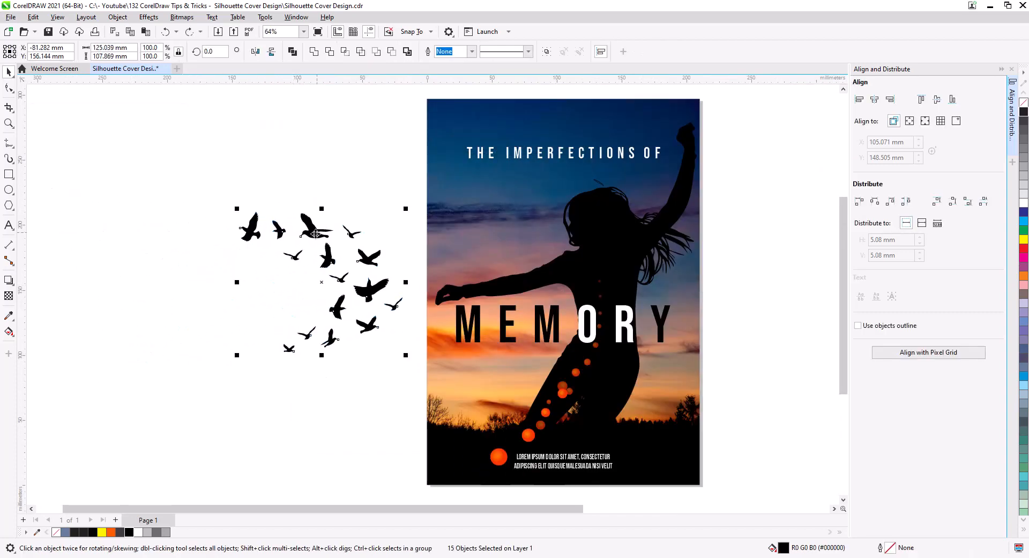
click(255, 51)
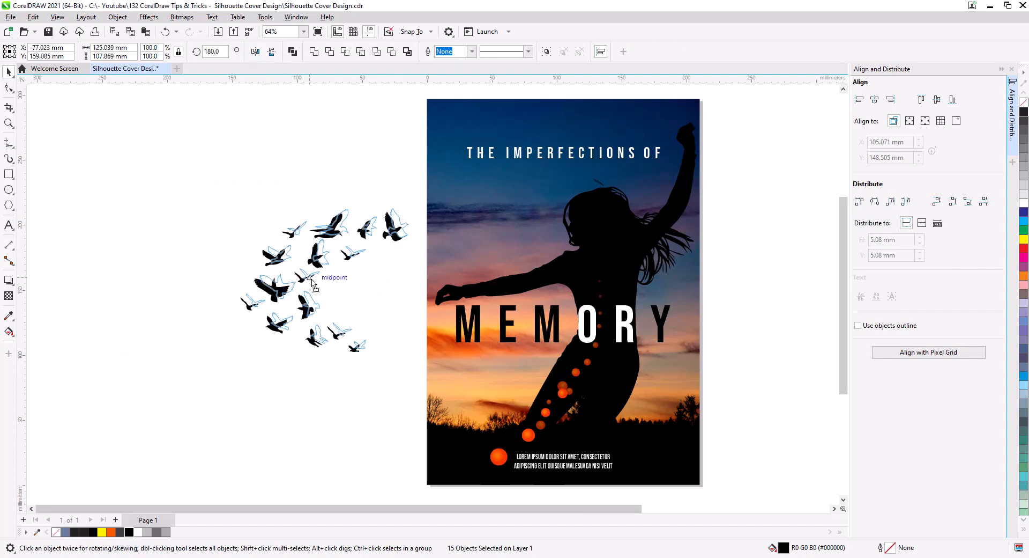
Step: Move the bird flock into the sky in front of the woman's face and scale it to about 78.9 mm wide
drag(304, 281, 512, 223)
drag(639, 252, 559, 305)
drag(535, 350, 403, 278)
drag(408, 270, 446, 279)
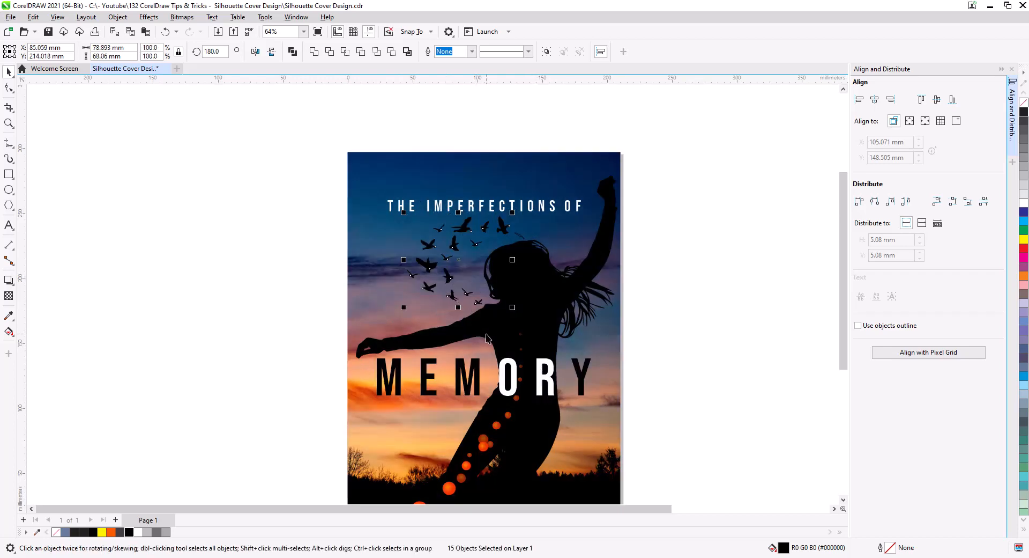
click(702, 290)
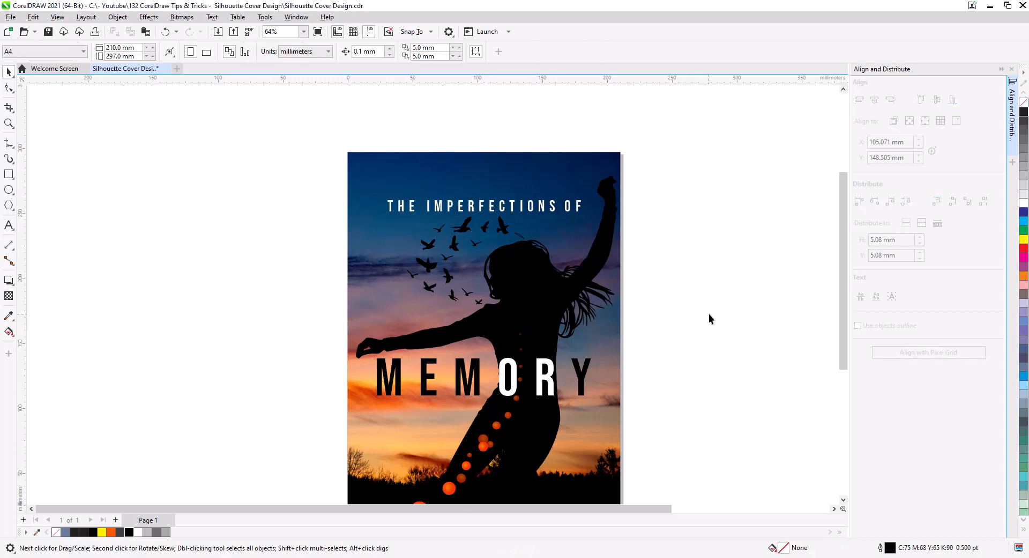
drag(694, 328, 639, 274)
scroll(494, 228, up, 3)
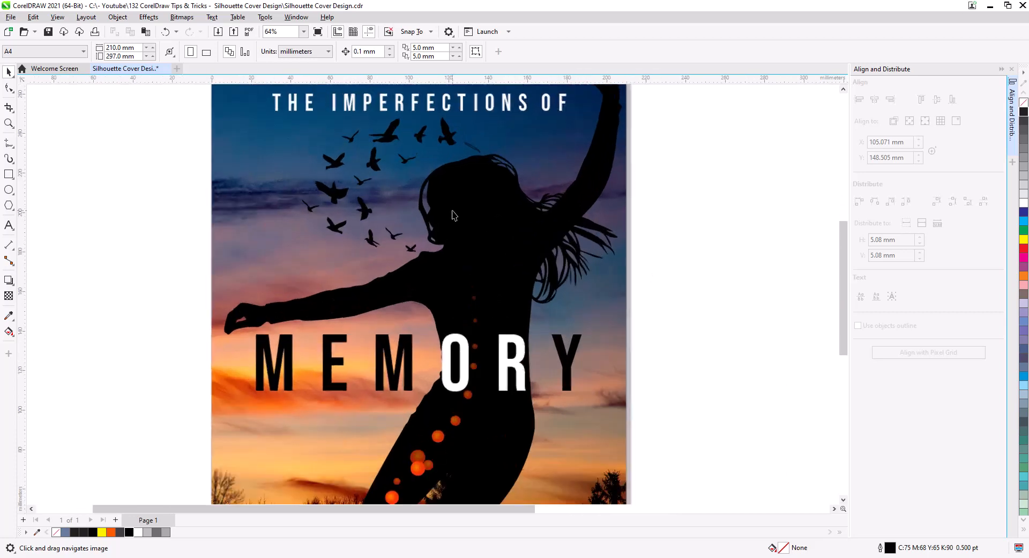
drag(494, 228, 495, 299)
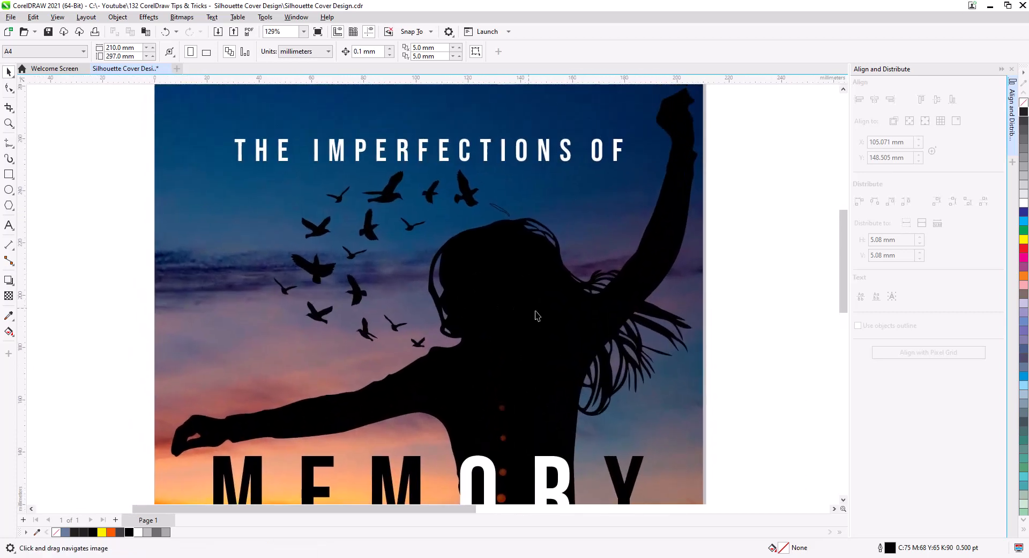
scroll(632, 344, down, 2)
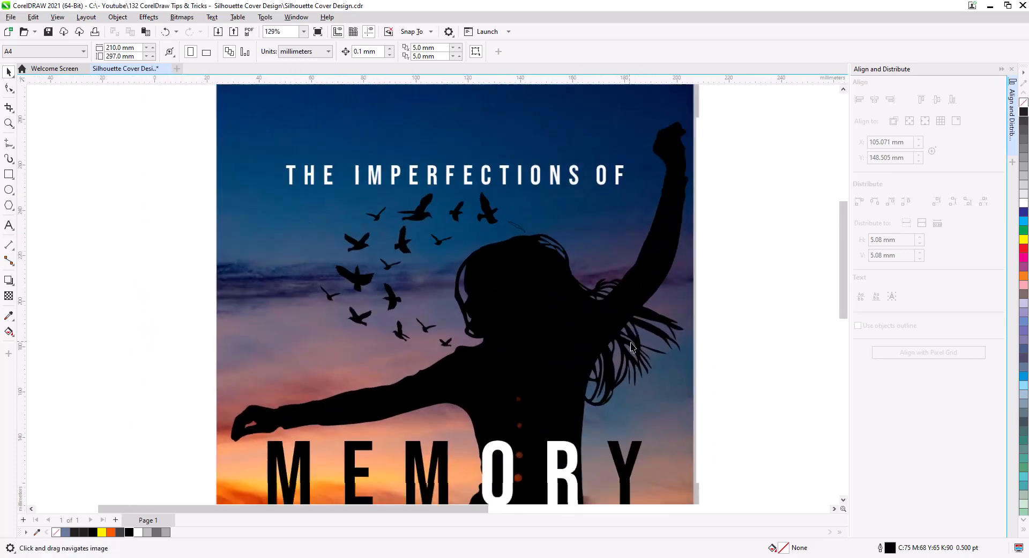
drag(640, 384, 627, 252)
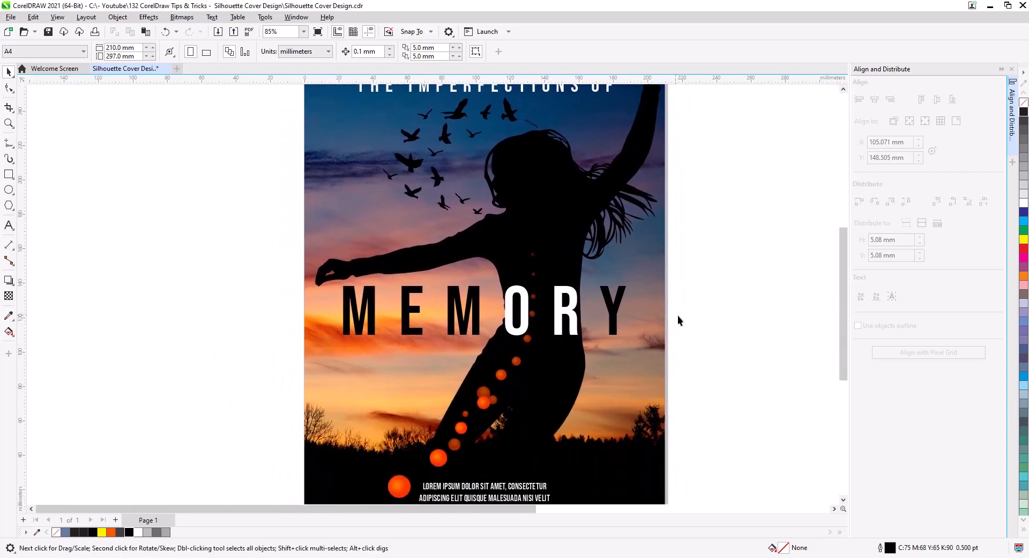
Step: Duplicate the topmost 2.3 mm circle of the trail and place the copy slightly lower beside it on the woman's torso
scroll(541, 267, up, 4)
click(532, 242)
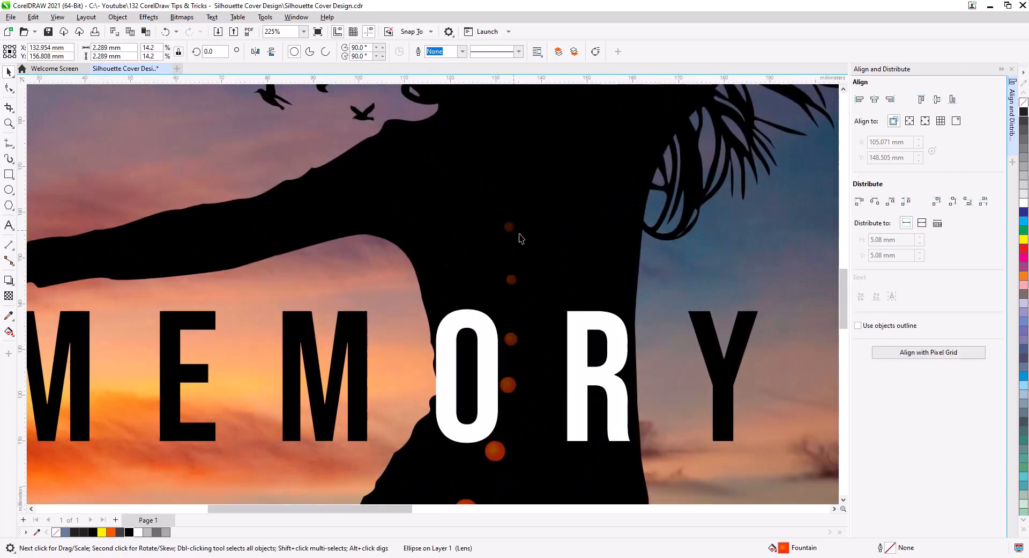
right_click(533, 246)
click(555, 265)
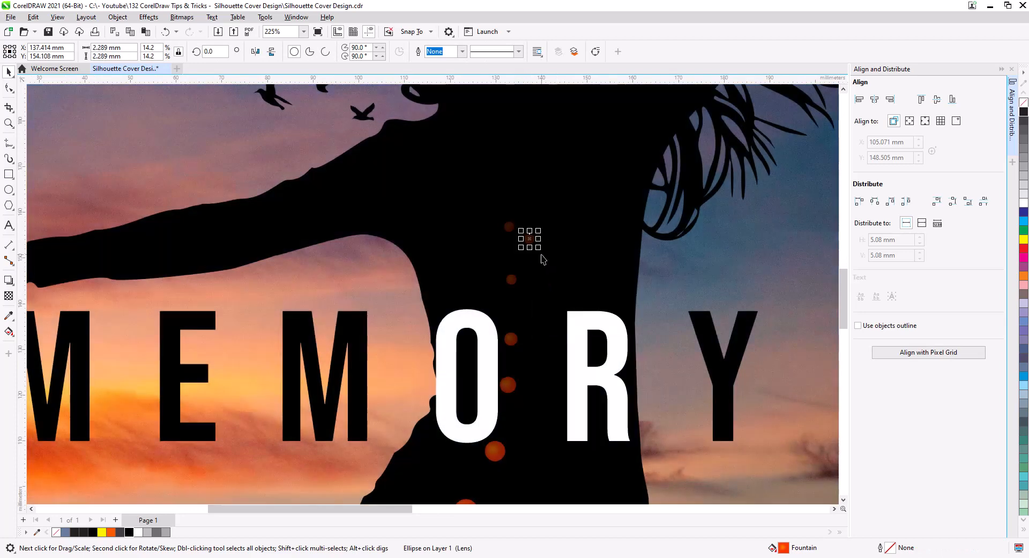
Step: Scatter further faded circle copies around the top of the trail, enlarging one to about 3.3 mm, and review the cover
drag(541, 251, 505, 243)
click(518, 268)
click(526, 280)
click(516, 251)
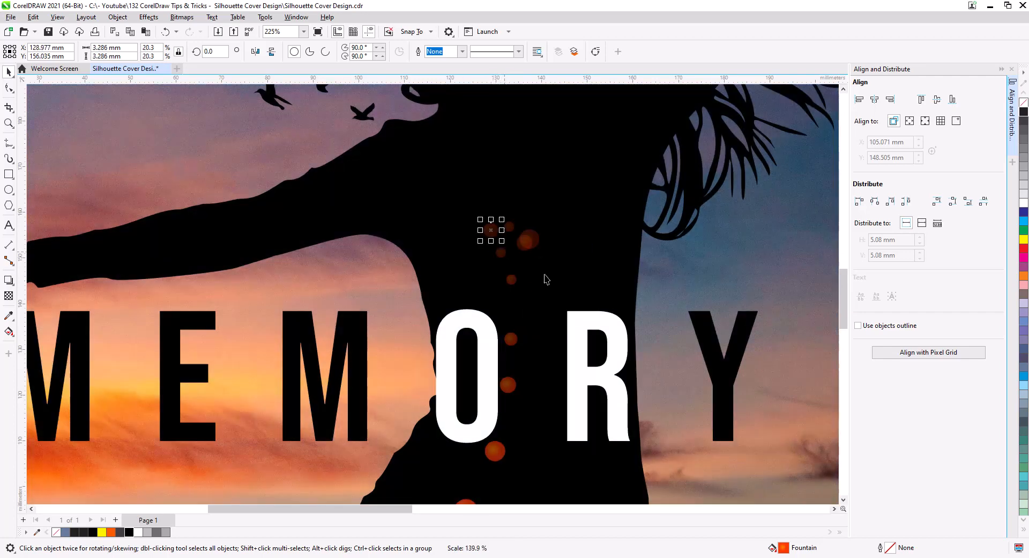
click(690, 258)
scroll(673, 248, down, 1)
scroll(686, 317, down, 4)
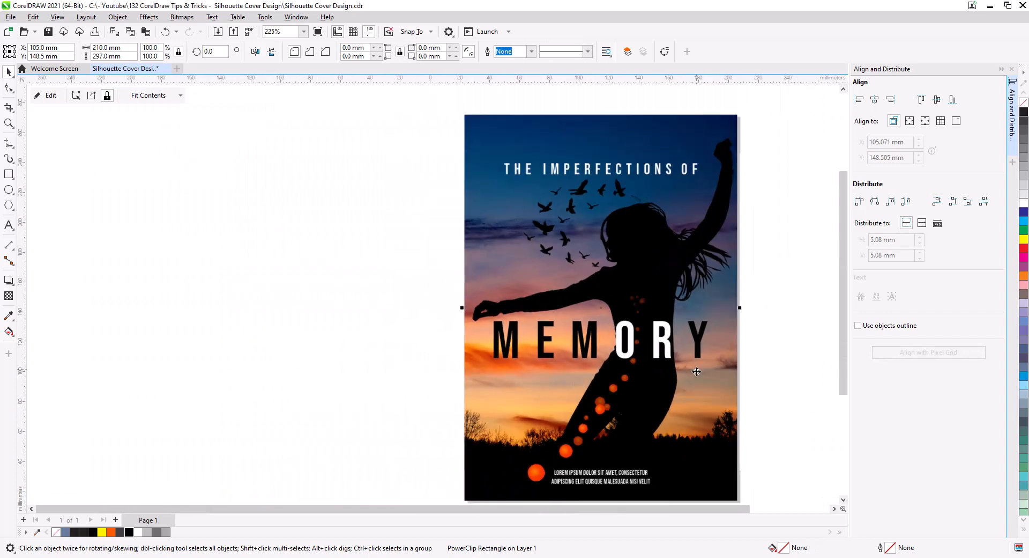
scroll(678, 401, up, 1)
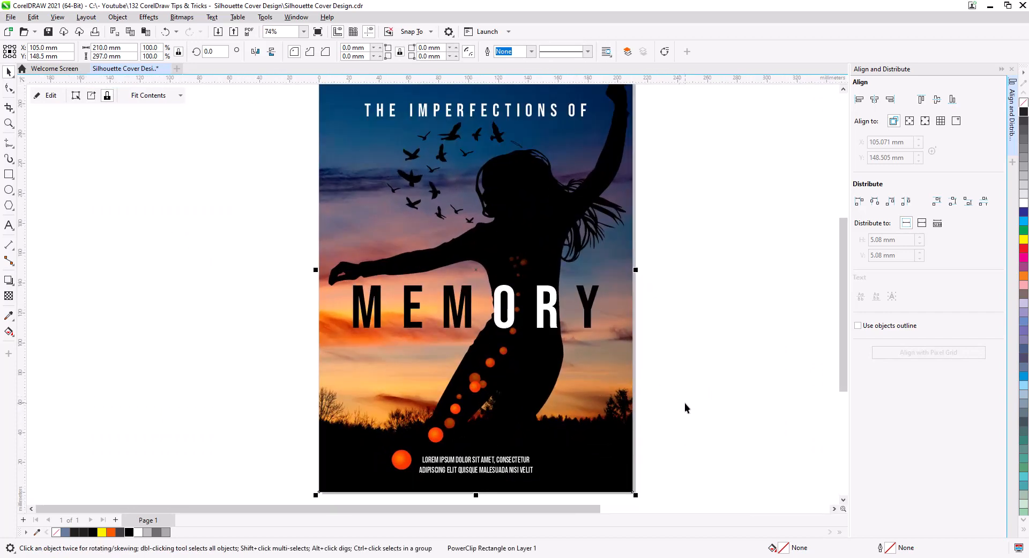
scroll(686, 401, down, 1)
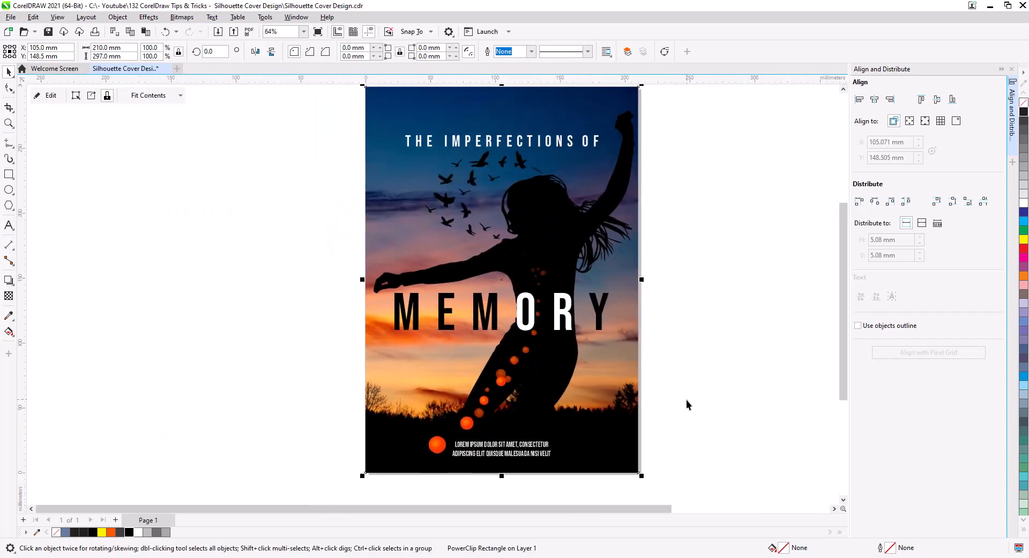